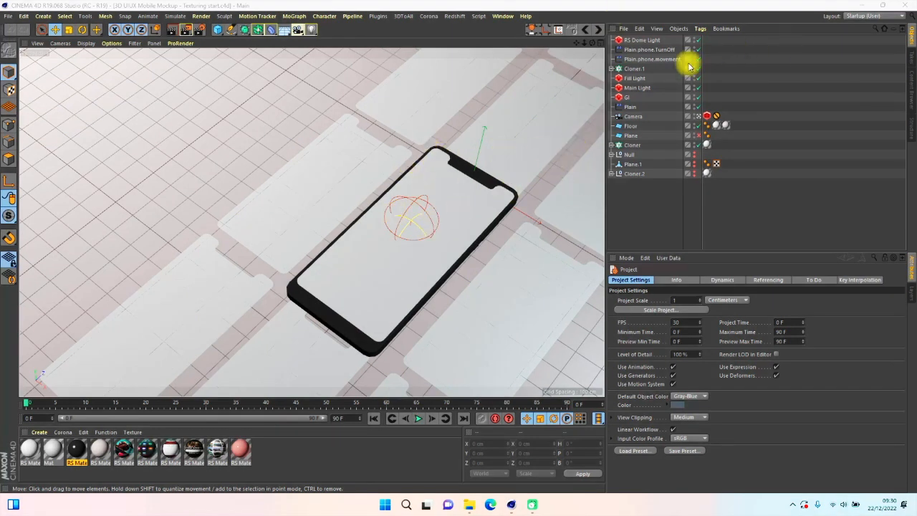
- Toggle the Cloner off and back on to check which screen elements it generates
left_click(693, 145)
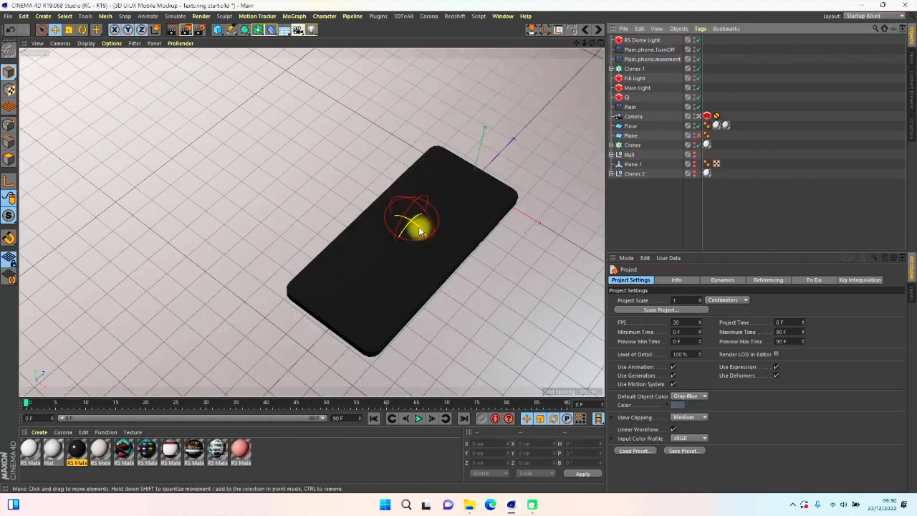
left_click(693, 145)
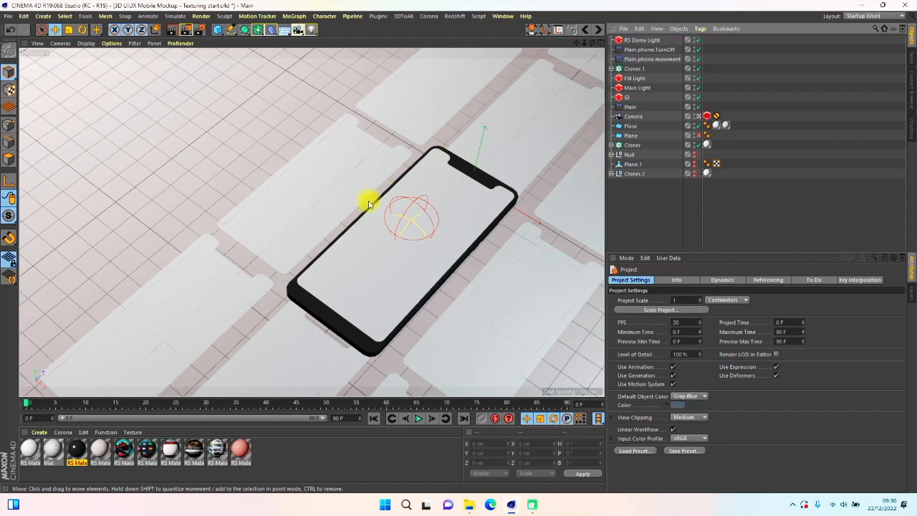
left_click(693, 146)
left_click(693, 146)
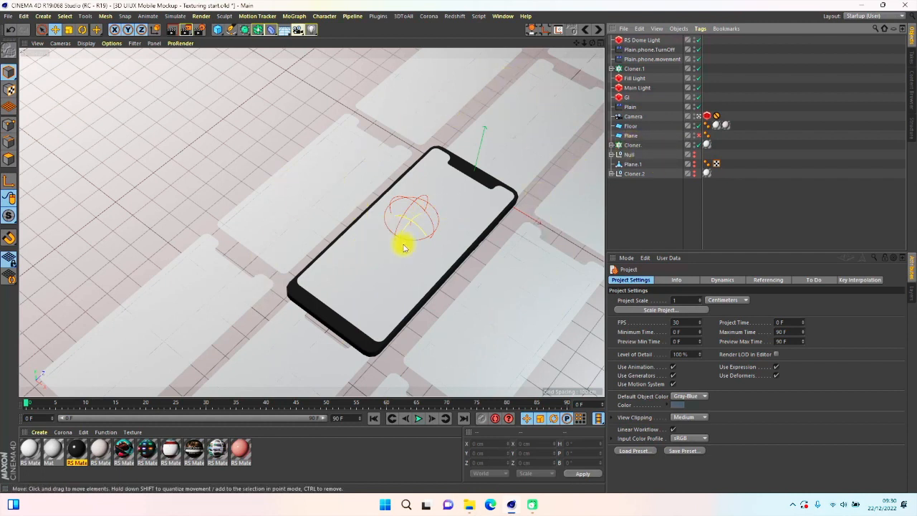
- Check which effector drives the Cloner and move the Plain effector directly above the Cloner in the hierarchy
left_click(631, 145)
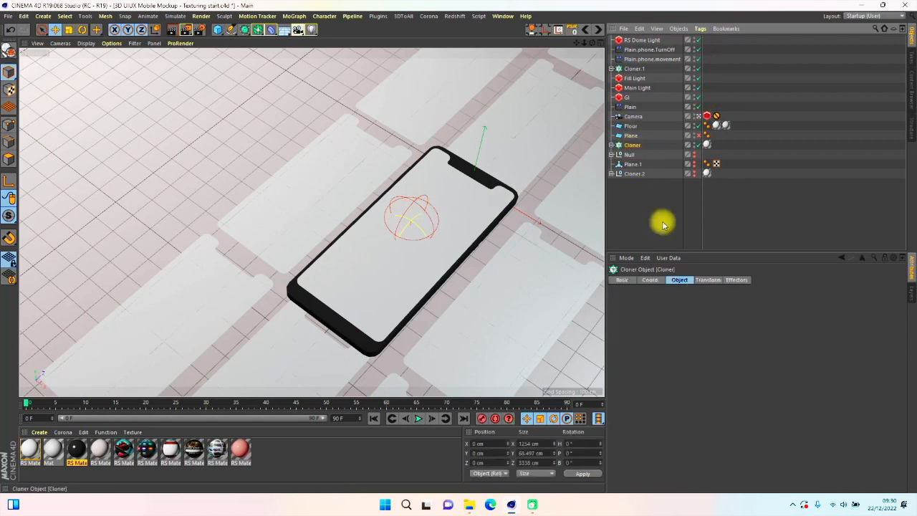
left_click(745, 279)
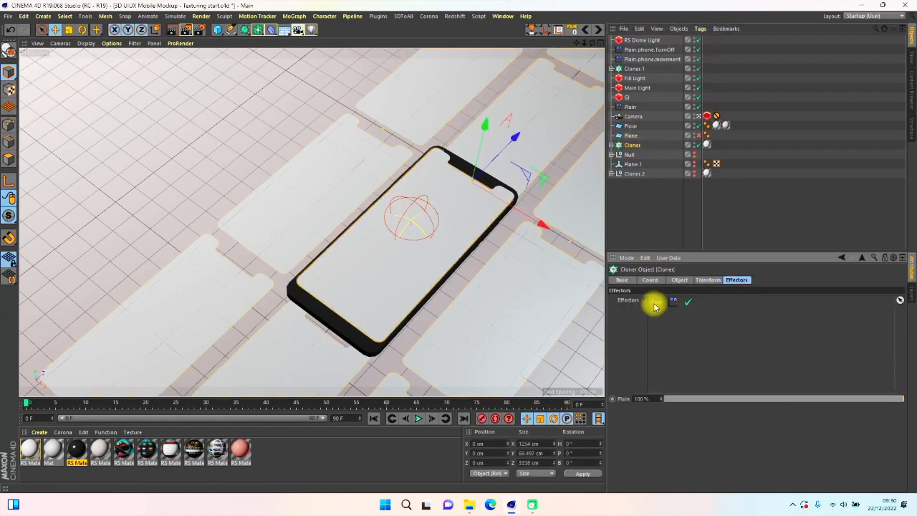
left_click_drag(630, 107, 654, 306)
left_click_drag(628, 107, 629, 140)
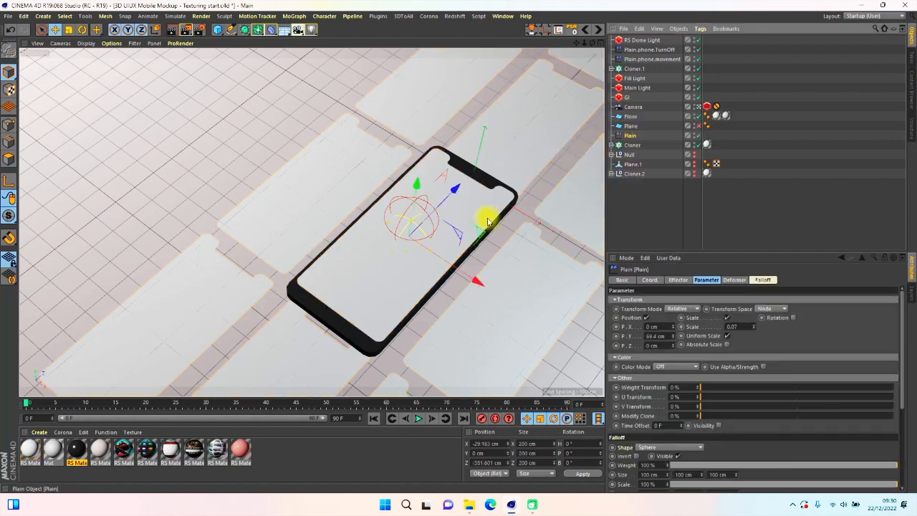
- Leave the scene camera and inspect the phone in the free perspective view
left_click(706, 106)
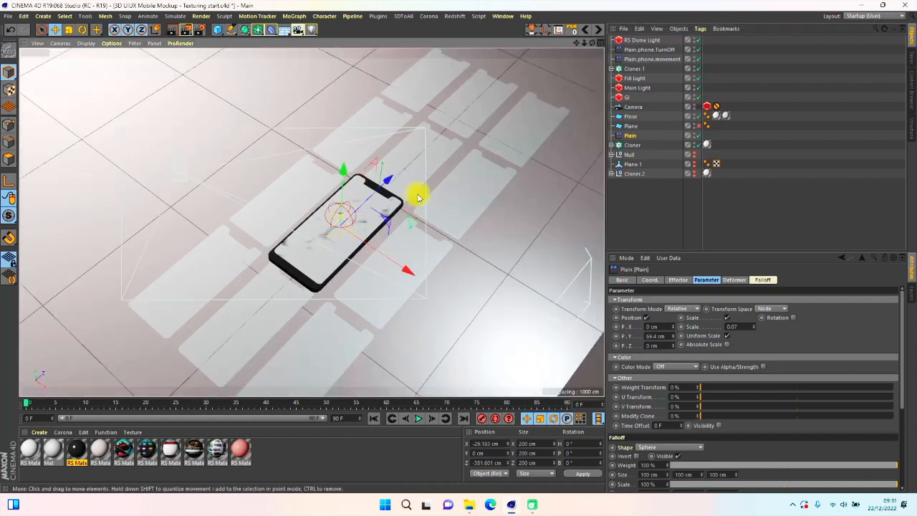
scroll(415, 194, "up", 3)
left_click_drag(341, 232, 323, 205, "alt")
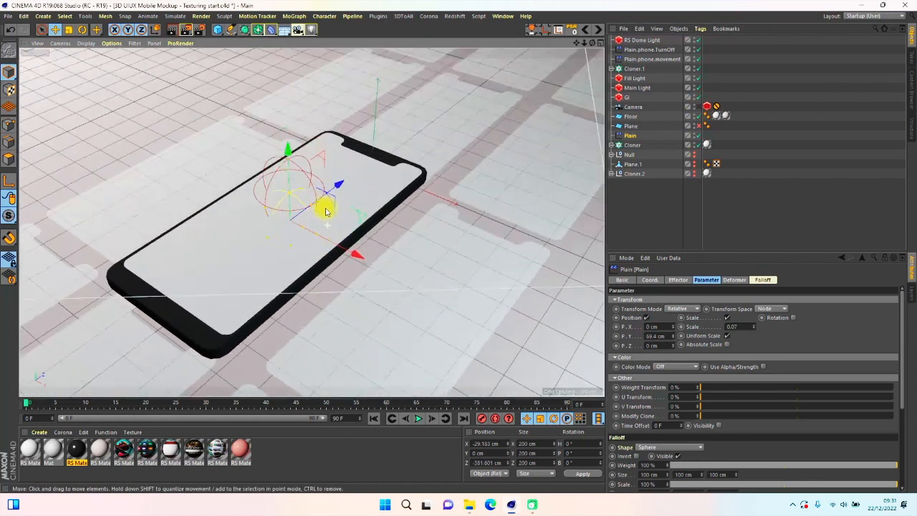
- Group the Plain effector and the Cloner under a null named "Setup 1"
left_click(641, 144, "ctrl")
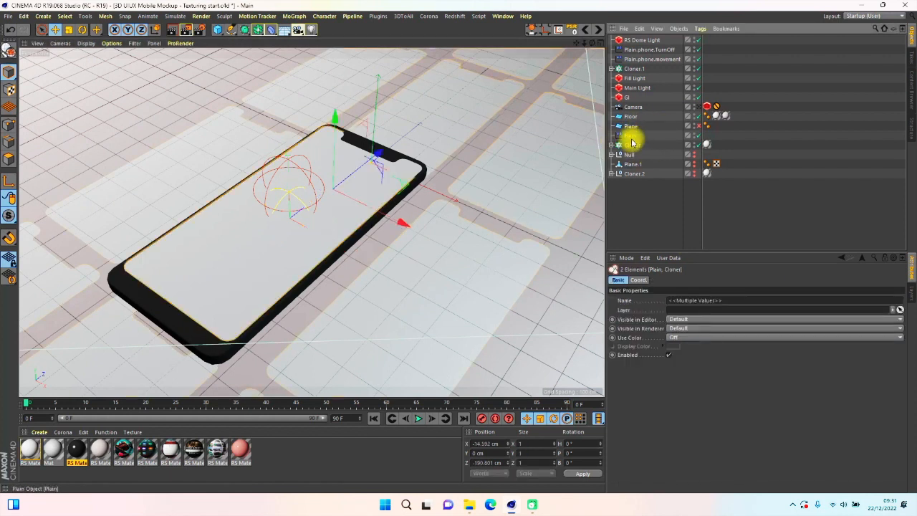
key("alt+g")
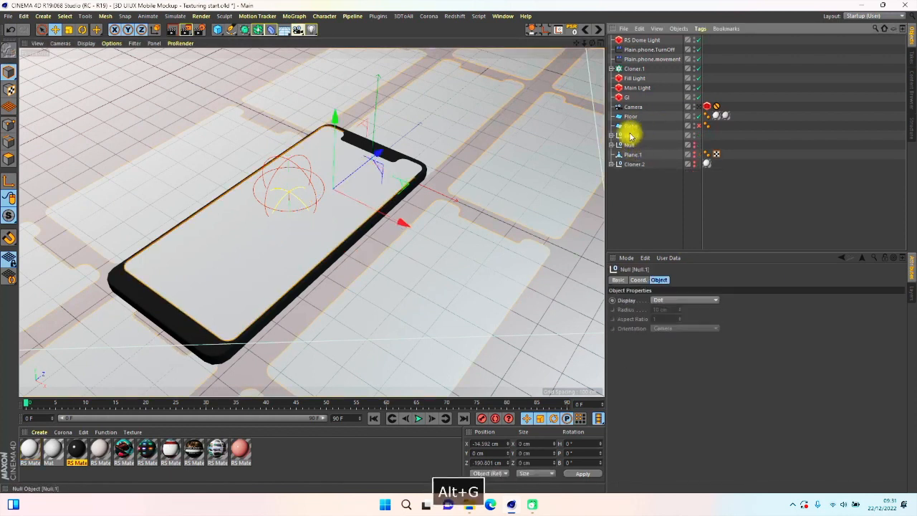
double_click(631, 135)
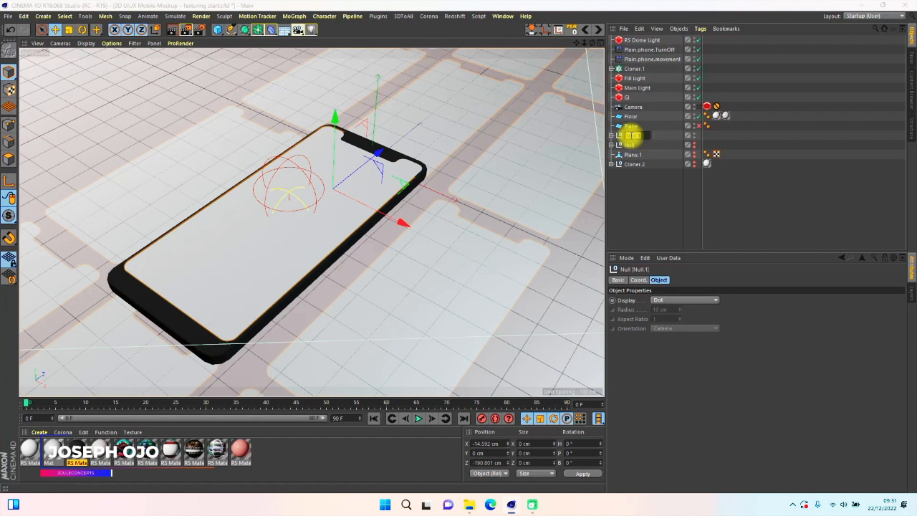
type("Setup 1")
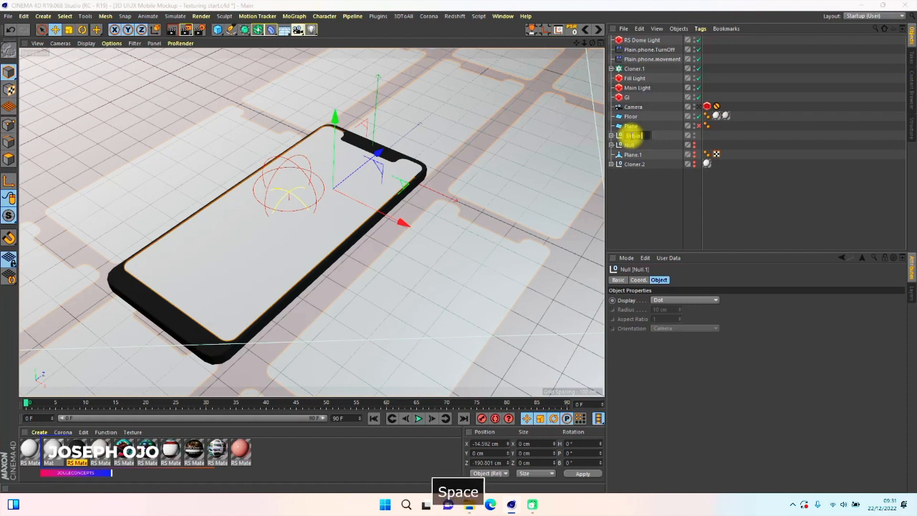
key("Return")
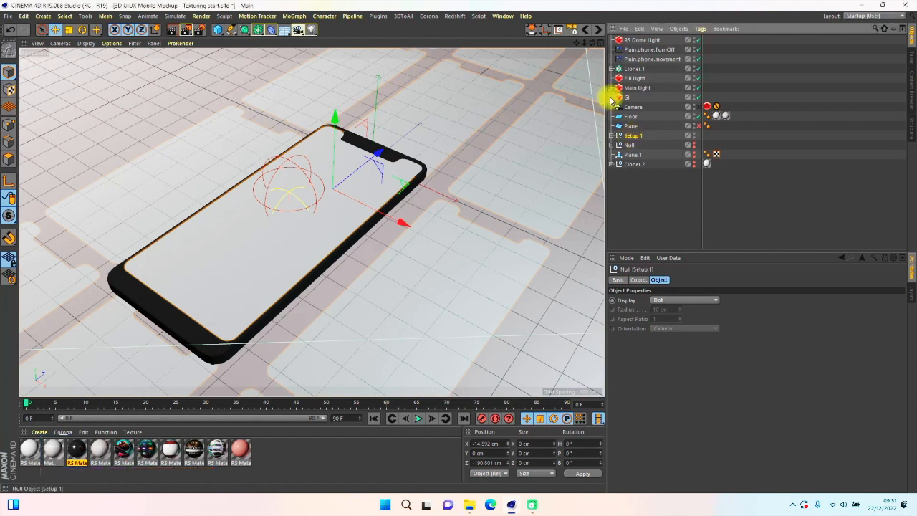
left_click(611, 135)
left_click_drag(341, 204, 307, 232, "alt")
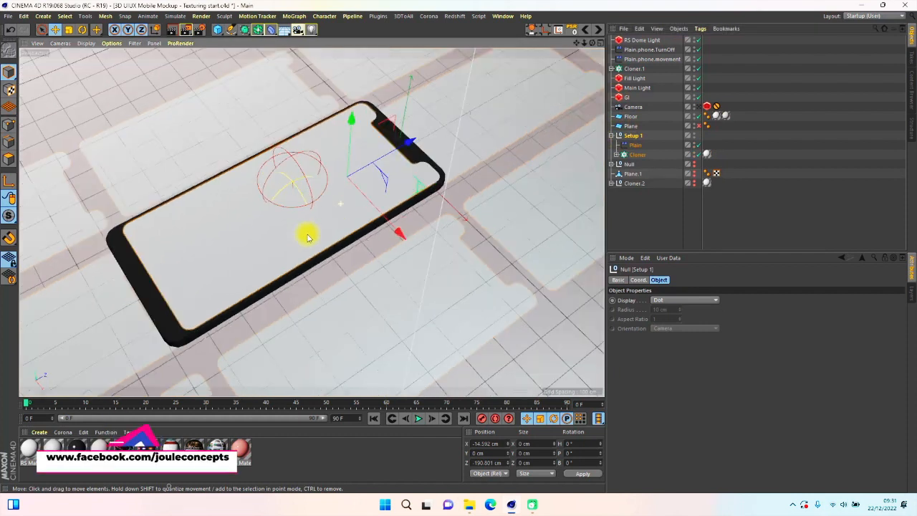
right_click_drag(388, 191, 333, 199, "alt")
left_click_drag(333, 198, 366, 197, "alt")
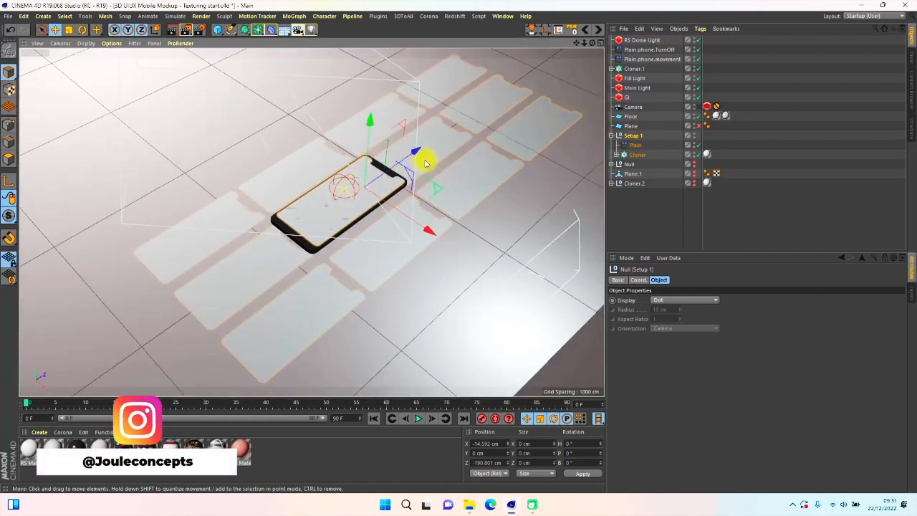
scroll(354, 188, "up", 3)
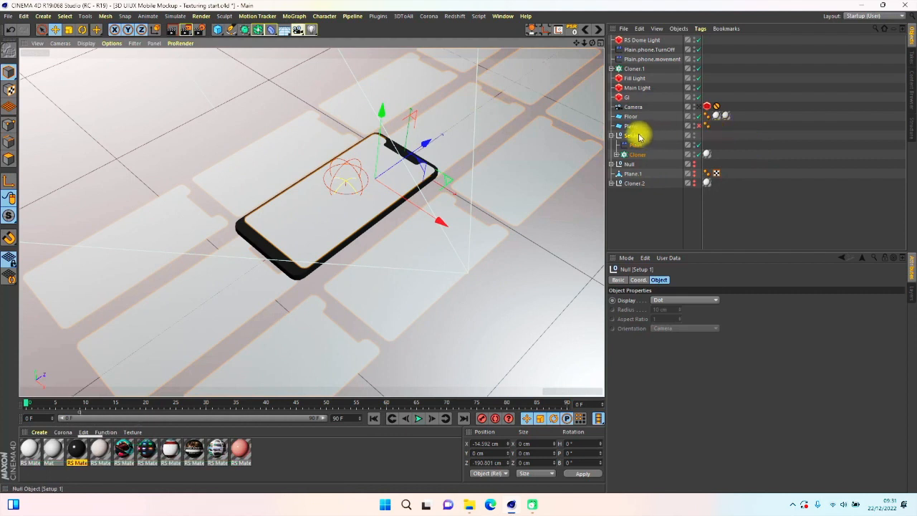
left_click(611, 136)
left_click_drag(631, 135, 634, 145, "ctrl")
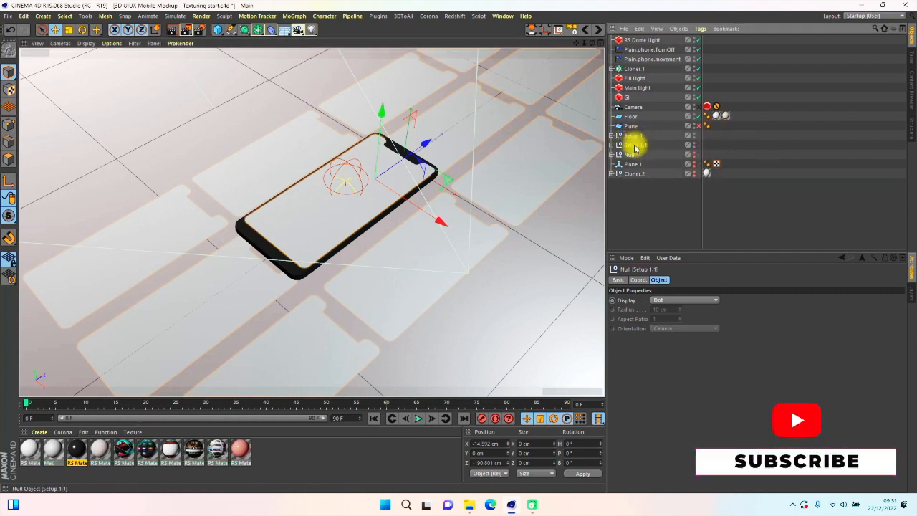
key("Delete")
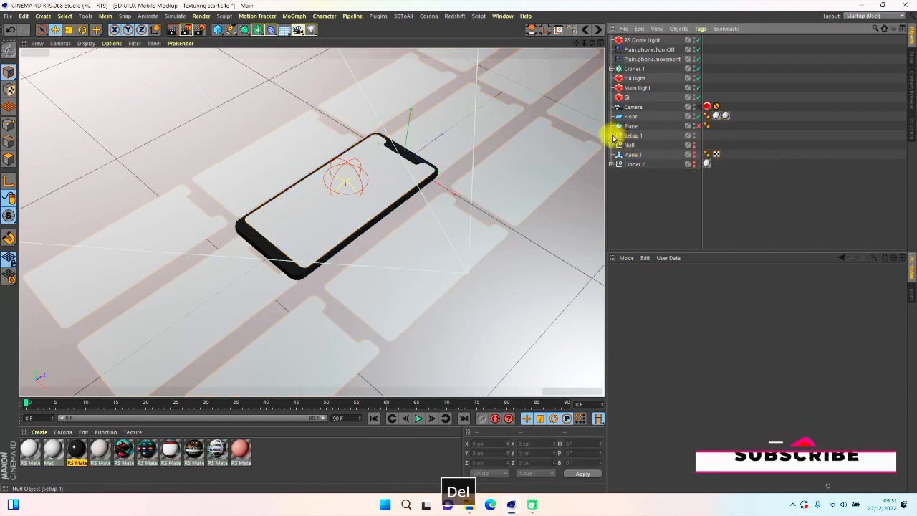
- Rename the Plain effector inside Setup 1 as "Plain - position"
left_click(610, 135)
left_click(634, 156)
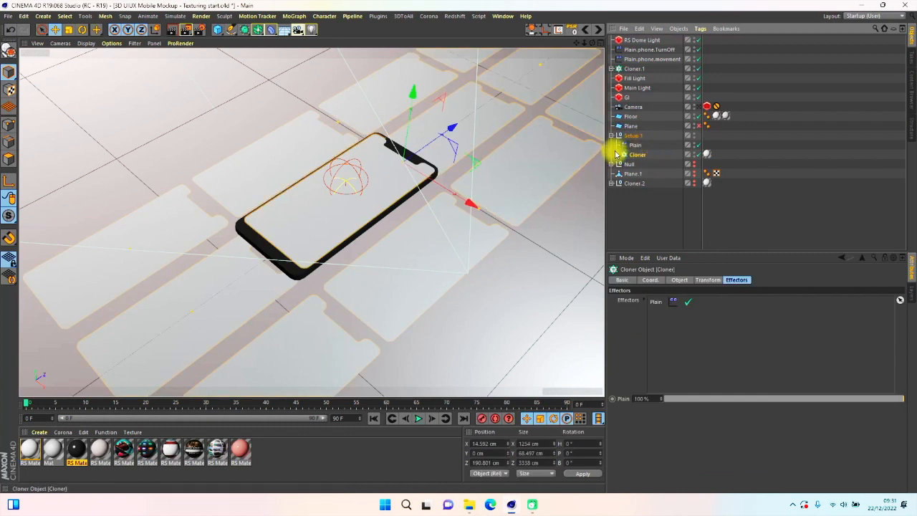
left_click(637, 144)
key("space")
key("space")
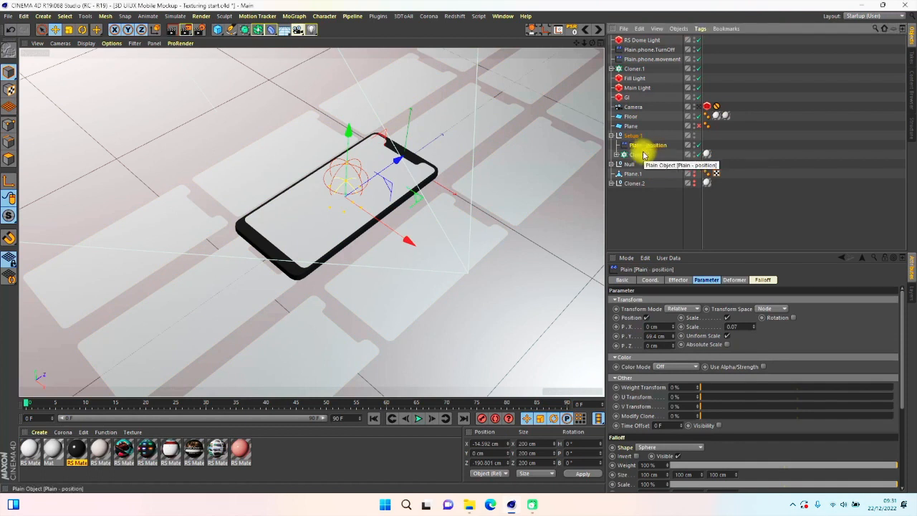
- Duplicate the Plain - position effector within Setup 1 and name the copy "Plain - ON/OFF"
left_click(623, 155)
left_click(635, 146)
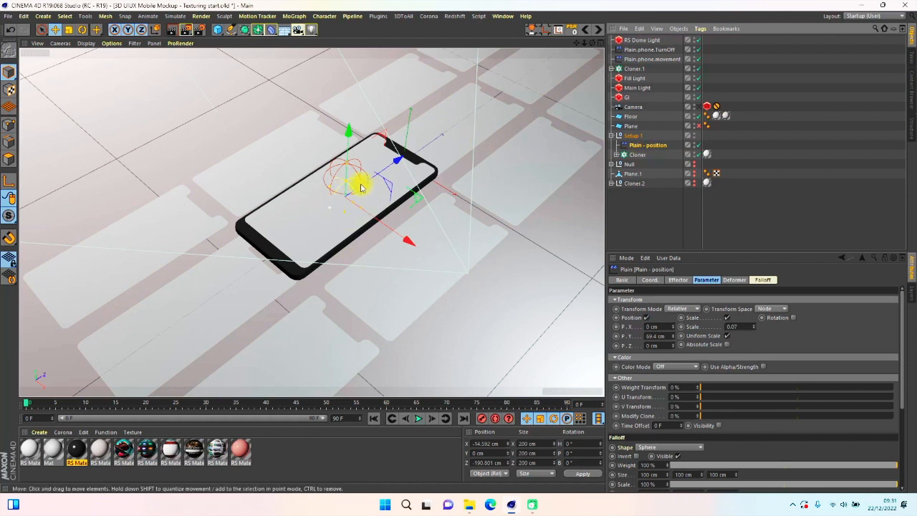
mouse_move(648, 153)
left_mouse_down("ctrl")
mouse_move(638, 154)
mouse_move(654, 155)
left_mouse_up("ctrl")
double_click(650, 154)
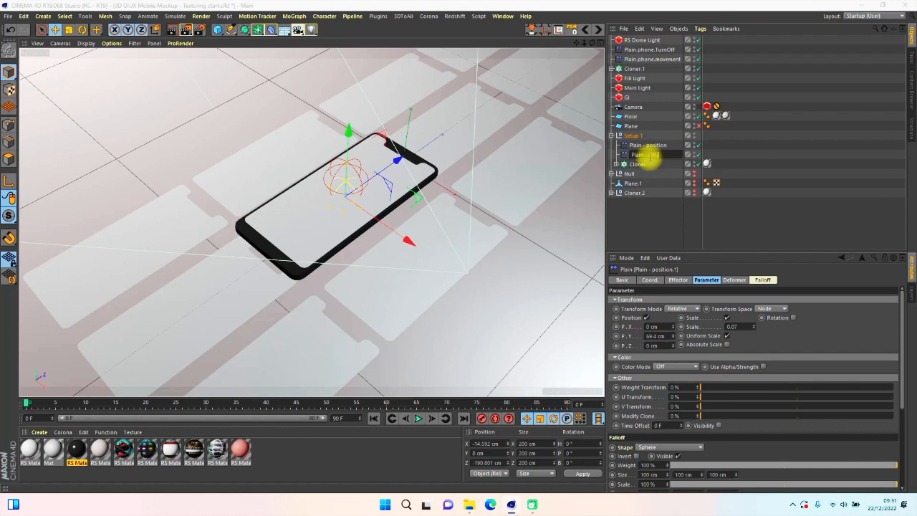
type("ON/OFF")
key("Return")
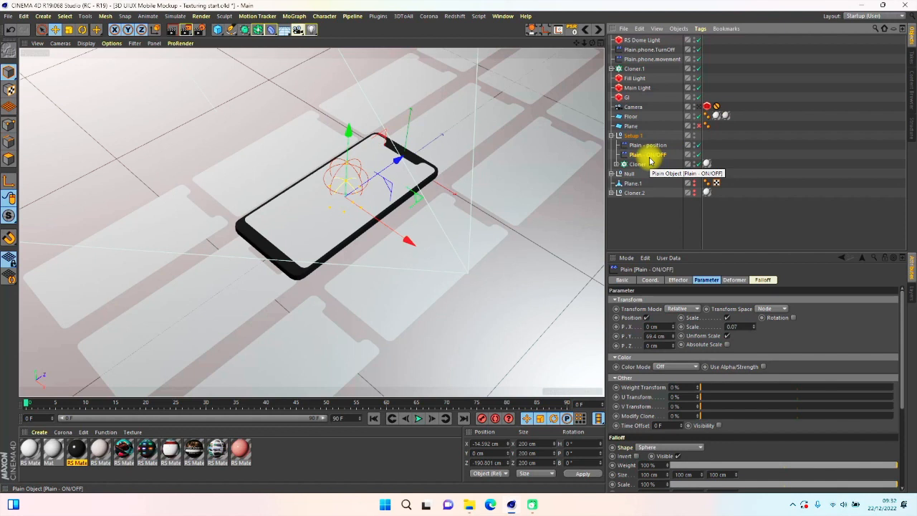
- Add Plain - ON/OFF to the Cloner's effectors and toggle it to compare its effect on the phone screen
left_click(636, 164)
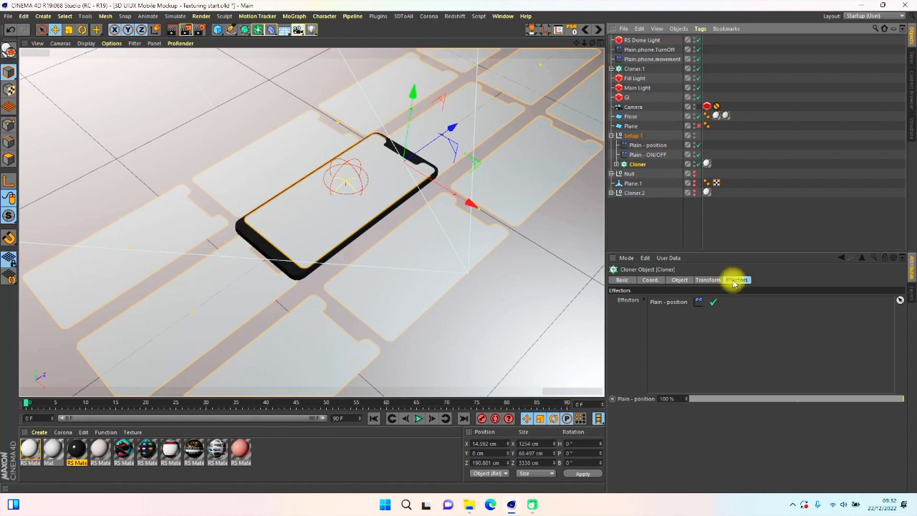
left_click_drag(652, 156, 708, 299)
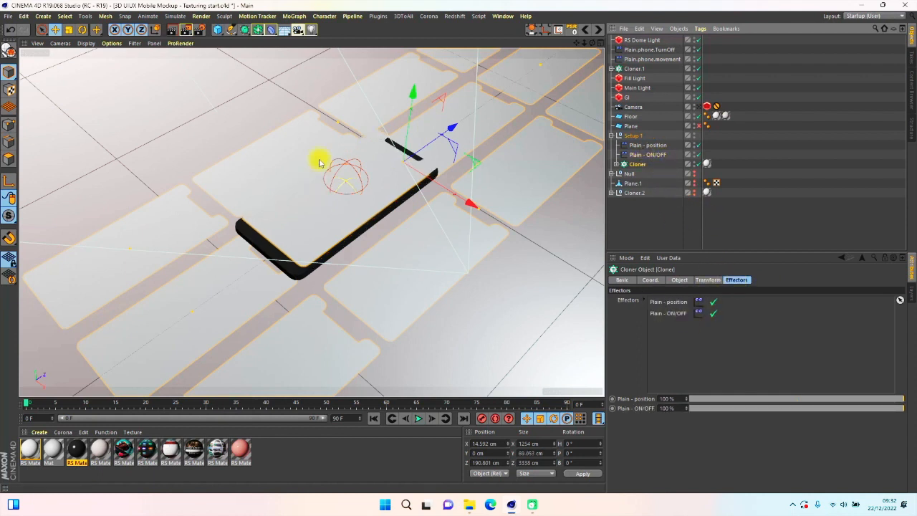
left_click_drag(308, 158, 479, 202, "alt")
right_click_drag(481, 146, 500, 136, "alt")
right_click_drag(350, 260, 301, 313, "alt")
middle_click_drag(302, 313, 458, 290, "alt")
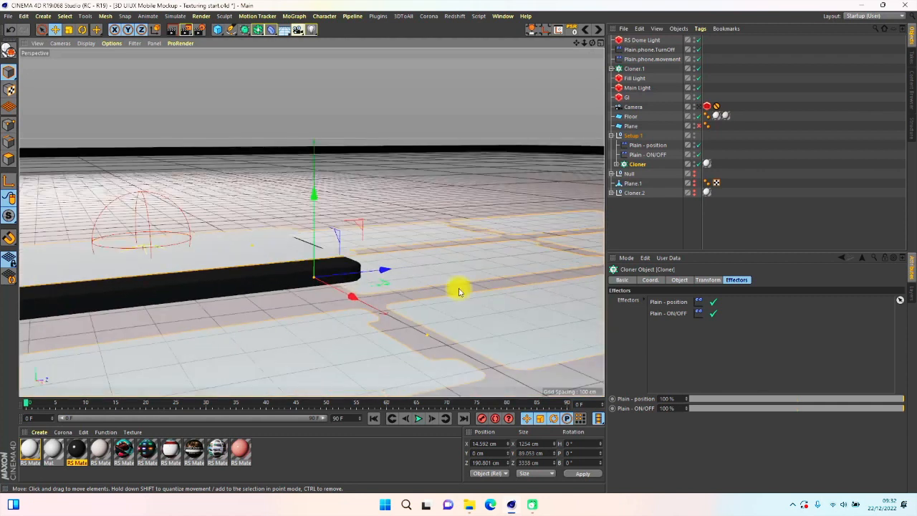
left_click_drag(280, 270, 321, 317, "alt")
left_click(713, 314)
left_click(713, 314)
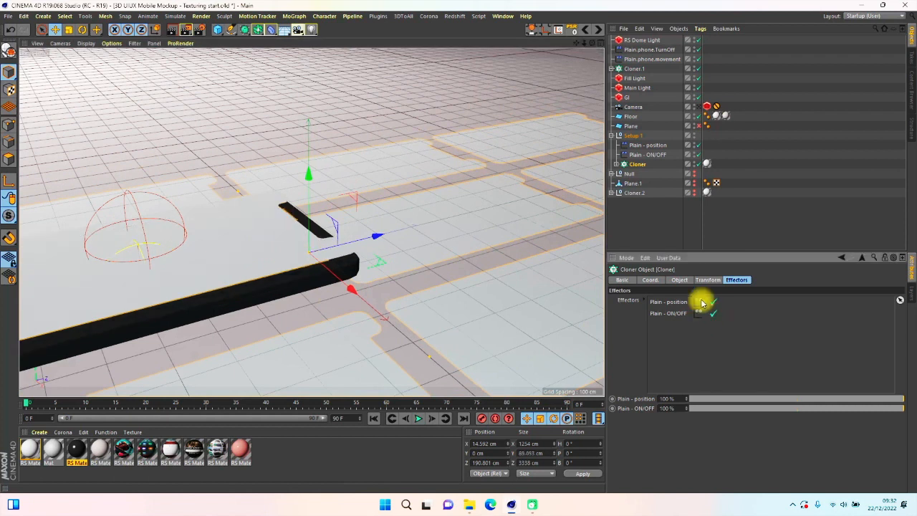
- Disable the Position transform of the Plain - ON/OFF effector so it only affects scale
left_click(645, 154)
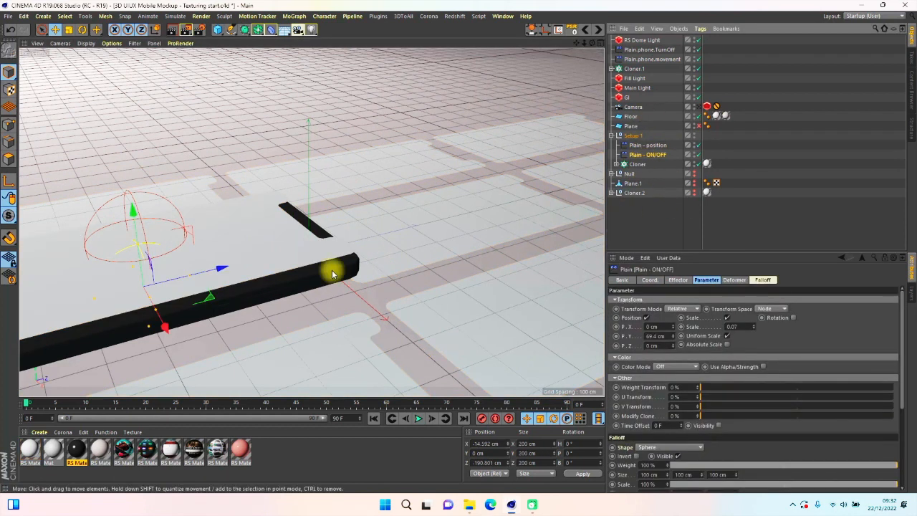
middle_click_drag(273, 274, 427, 237, "alt")
right_click_drag(427, 237, 313, 288, "alt")
left_click_drag(313, 288, 320, 275, "alt")
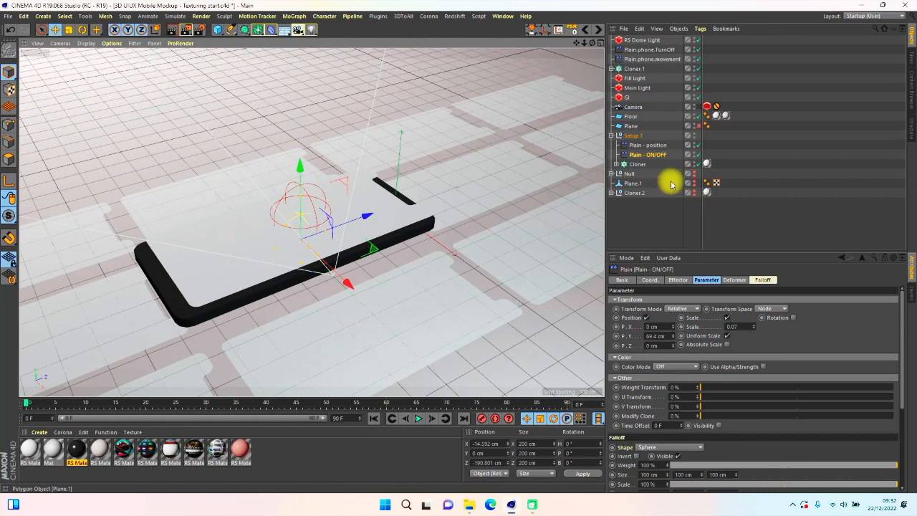
left_click(645, 317)
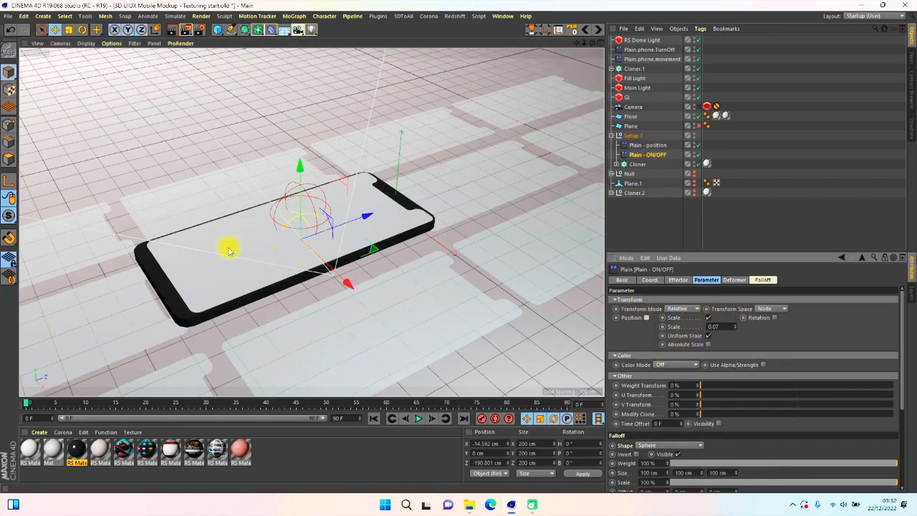
left_click_drag(321, 241, 356, 223, "alt")
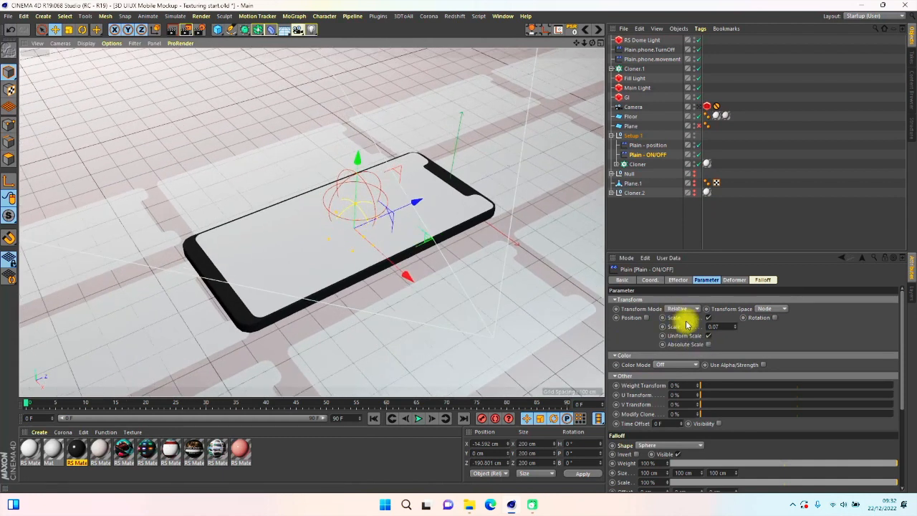
- Set the uniform scale of the Plain - ON/OFF effector to -1
left_click(716, 326)
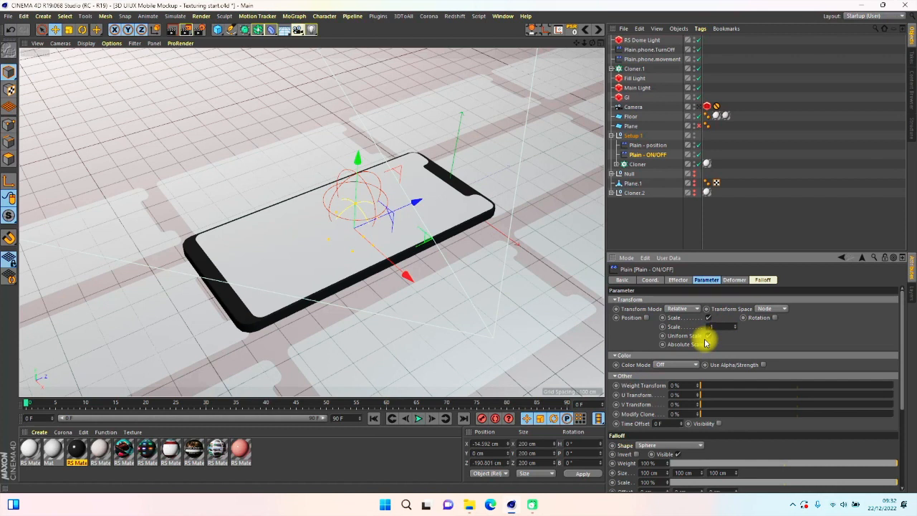
type("1")
key("Return")
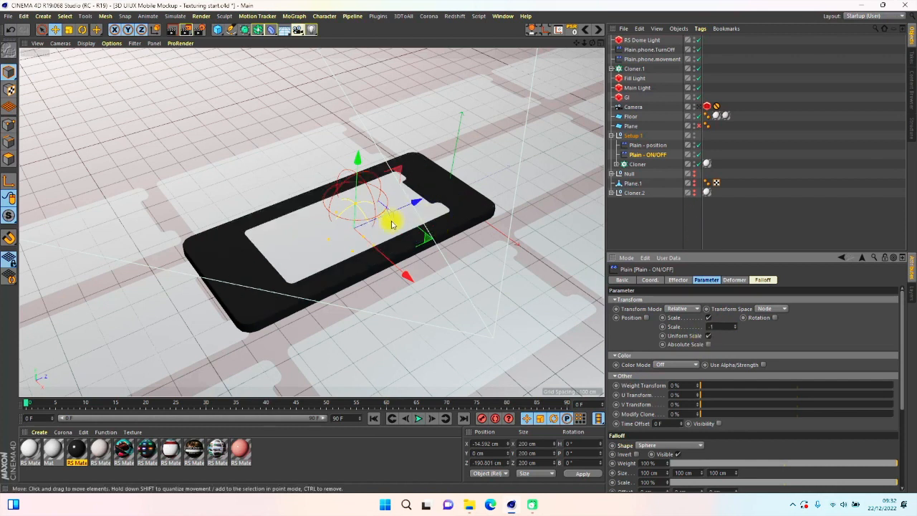
- Move Plain - ON/OFF above Plain - position in the Setup 1 Cloner's effector order
left_click_drag(387, 244, 341, 179, "alt")
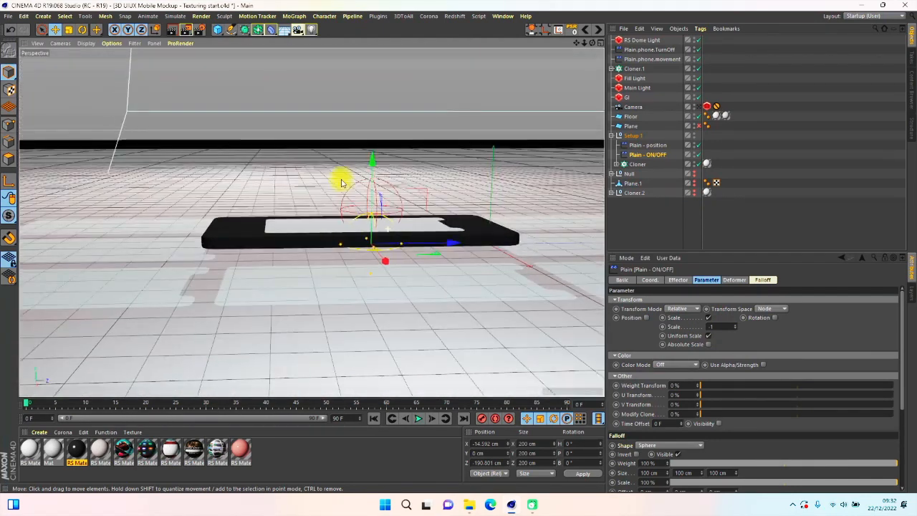
left_click(763, 280)
left_click_drag(346, 217, 352, 207, "alt")
left_click_drag(413, 220, 406, 228, "alt")
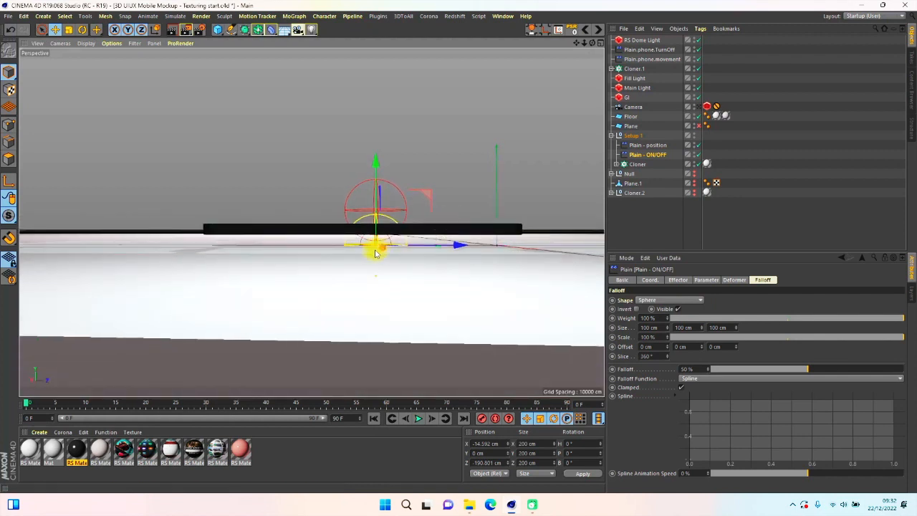
left_click_drag(394, 221, 351, 225, "alt")
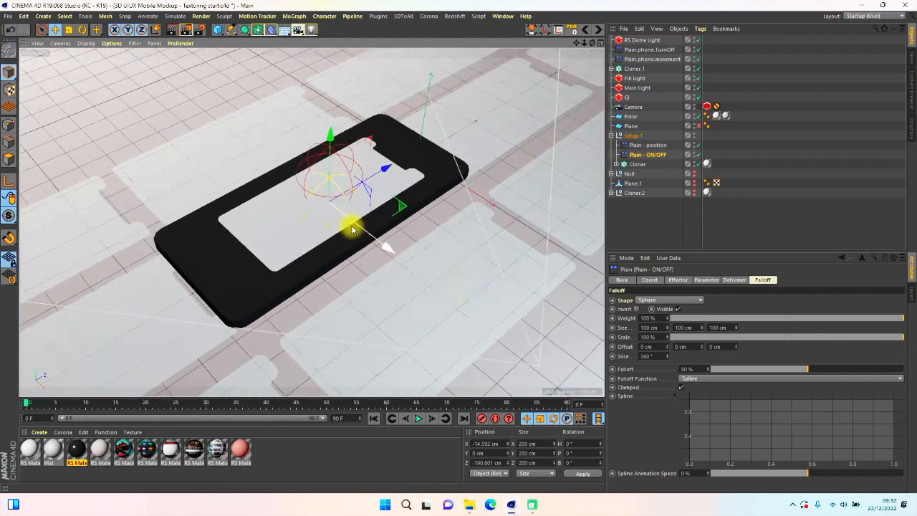
left_click(637, 164)
left_click(734, 280)
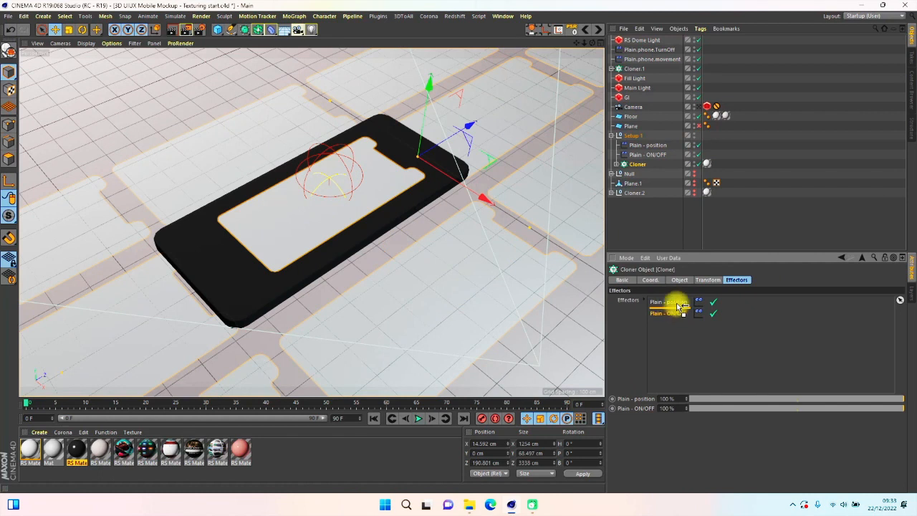
left_click_drag(676, 302, 671, 301)
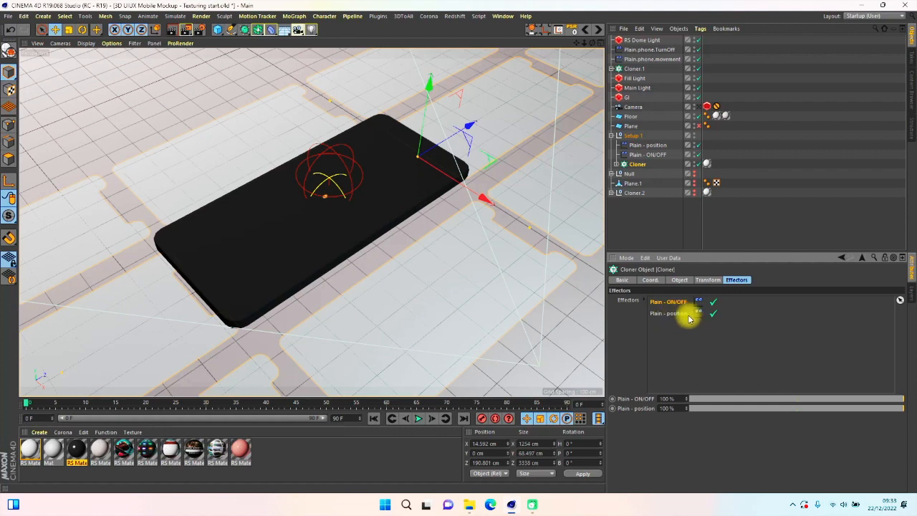
- Duplicate the Setup 1 null with its contents and name the copy "Setup 2"
left_click_drag(320, 212, 419, 167, "alt")
left_click_drag(285, 195, 370, 212, "alt")
left_click(612, 136)
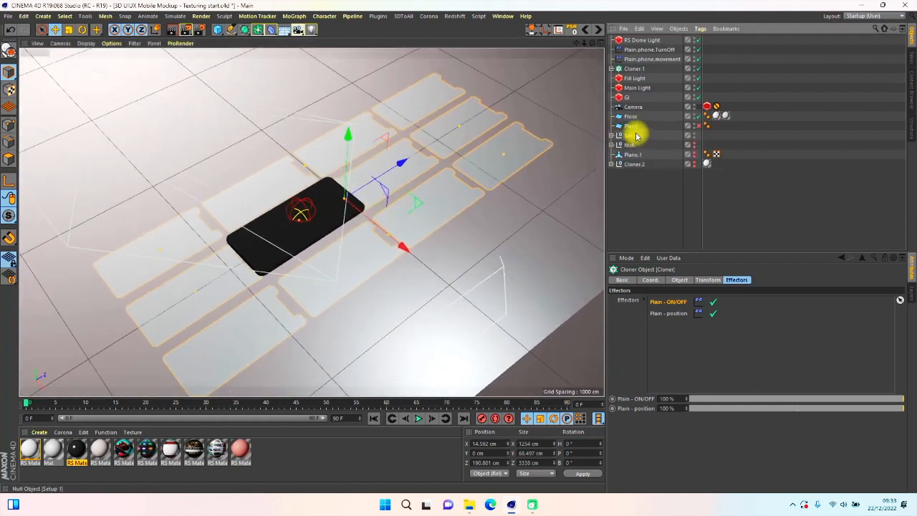
left_click(630, 136)
left_click_drag(632, 142, 632, 145, "ctrl")
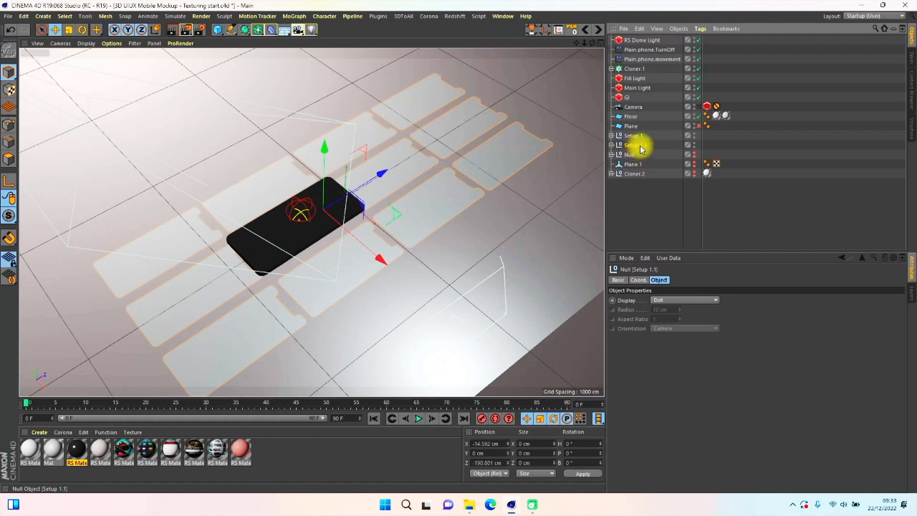
double_click(639, 145)
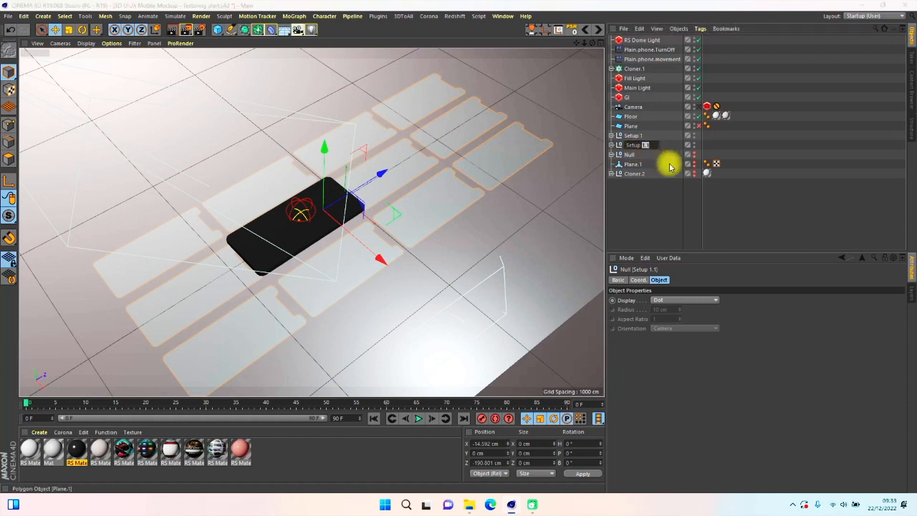
key("Return")
- Invert the falloff of the Plain - ON/OFF effector inside Setup 2
left_click(612, 146)
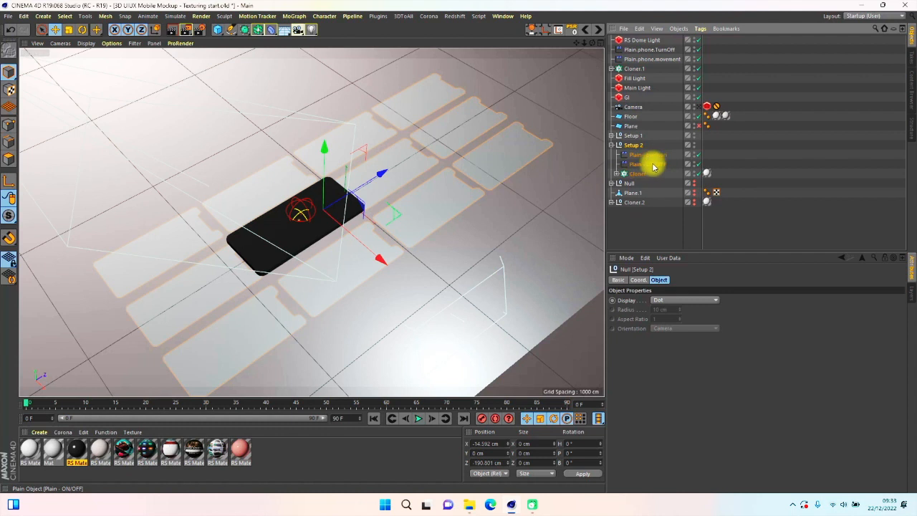
left_click(653, 166)
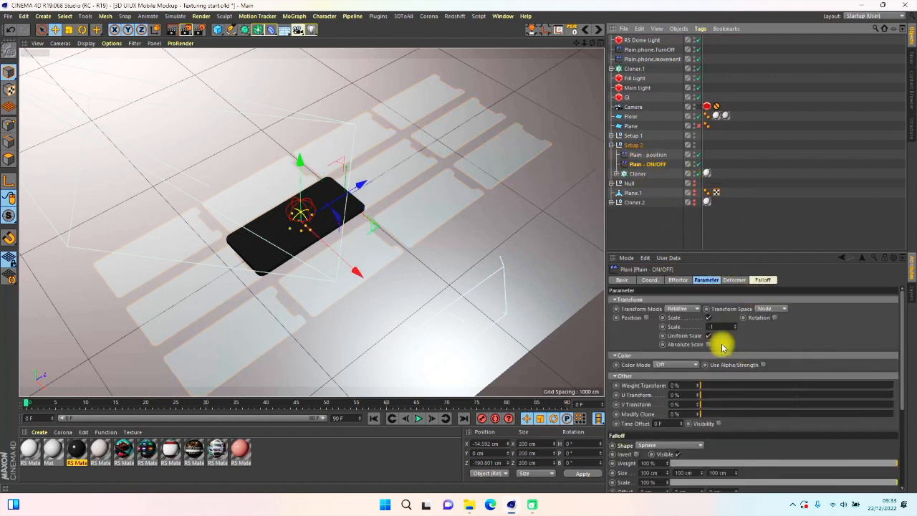
left_click(762, 279)
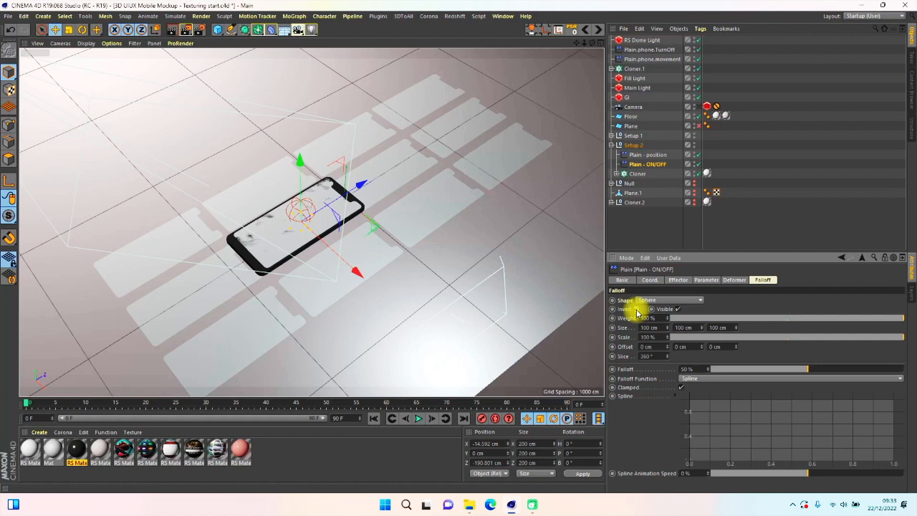
- Collapse Setup 2 and hide Setup 1 in the viewport to isolate the screen on the phone
left_click(611, 145)
left_click(635, 135)
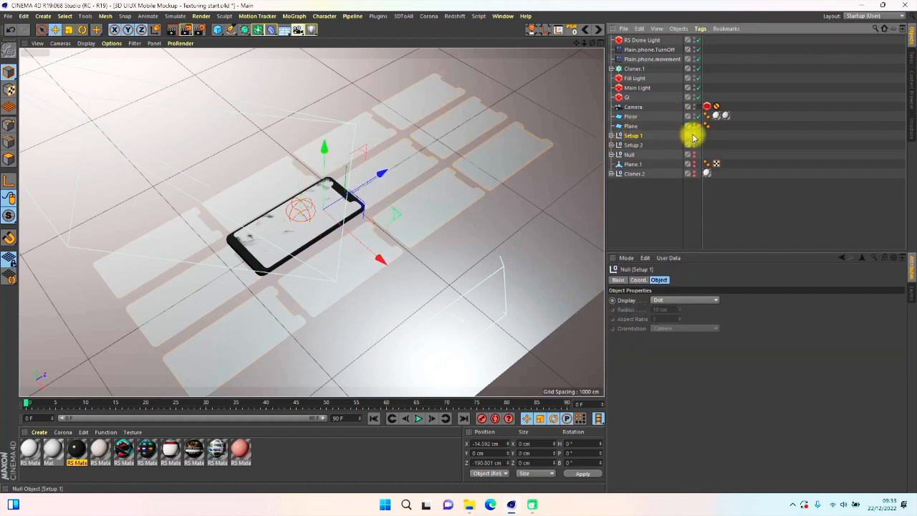
left_click(693, 136)
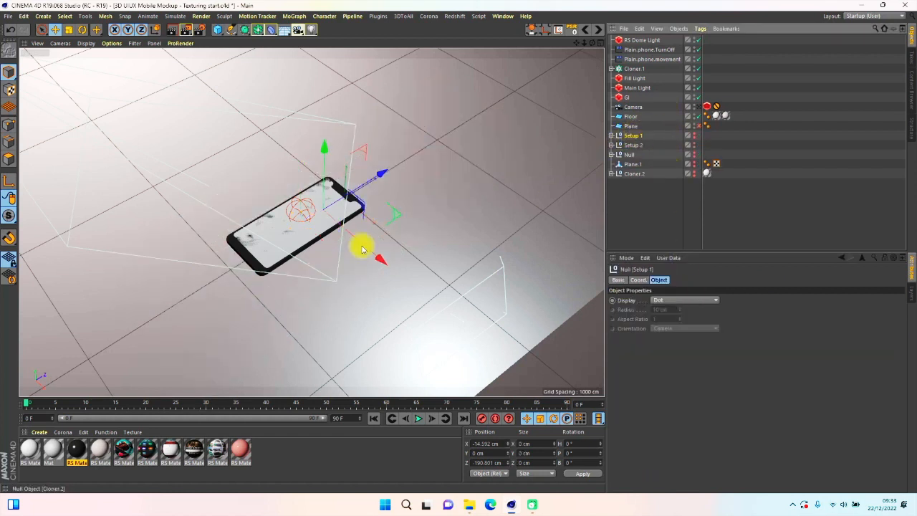
- Rename the Setup 2 null as "Setup 2 - Hero screen"
left_click(636, 145)
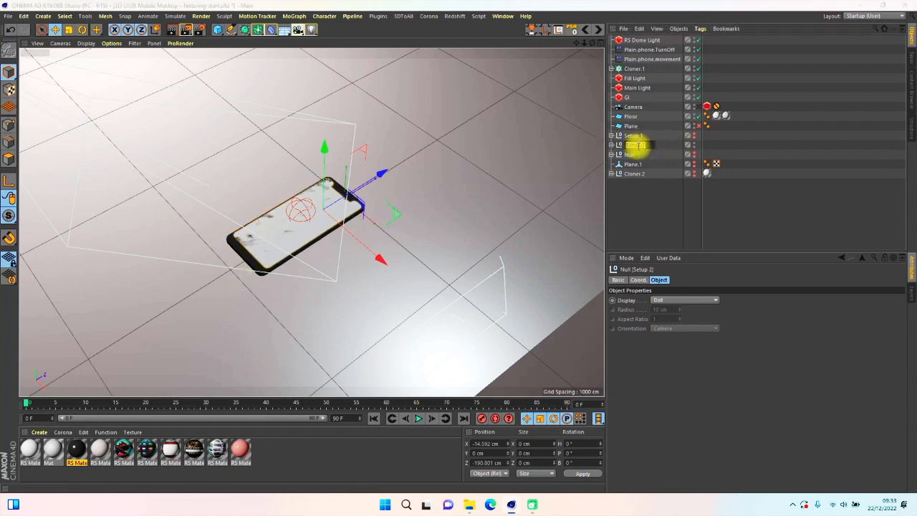
key("space")
key("space")
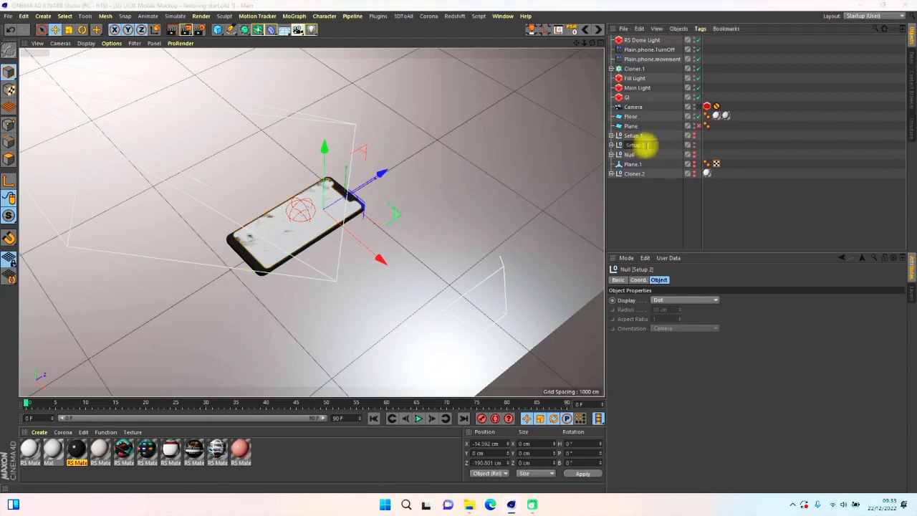
key("space")
key("Return")
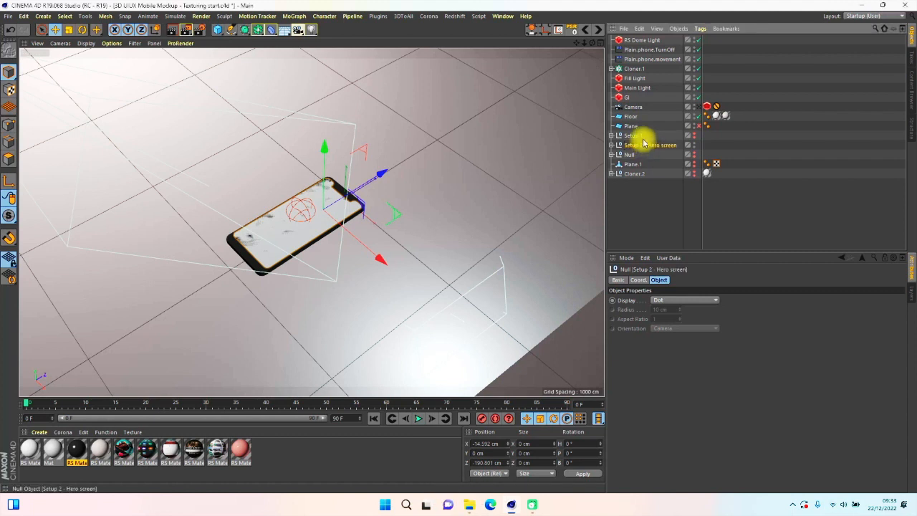
- Rename the Setup 1 null as "Setup 1 - other screens"
double_click(644, 135)
type("1 ")
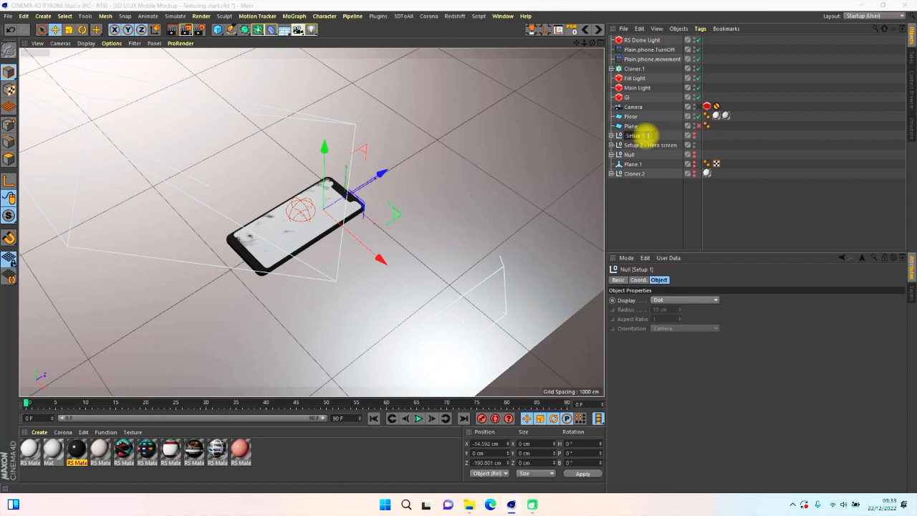
type("- index")
key("Return")
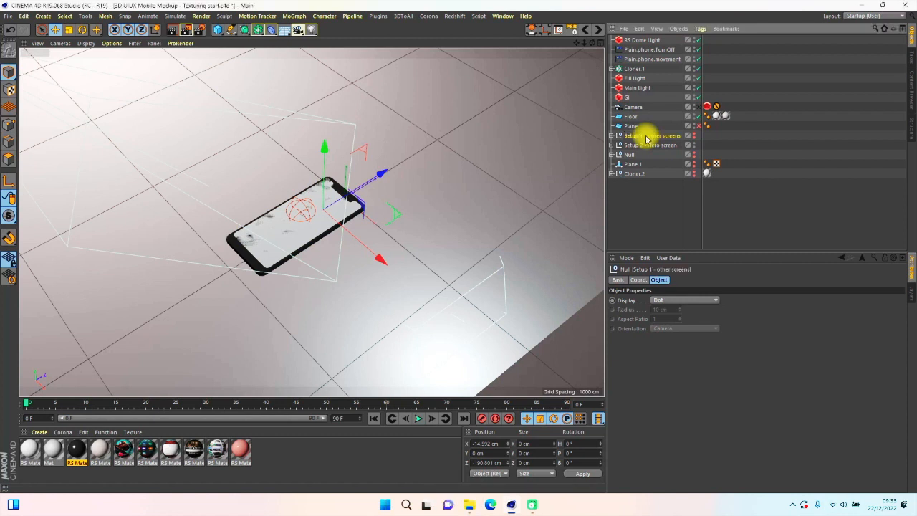
- Make Setup 1 visible in the viewport and look through the scene's Camera
left_click(694, 142)
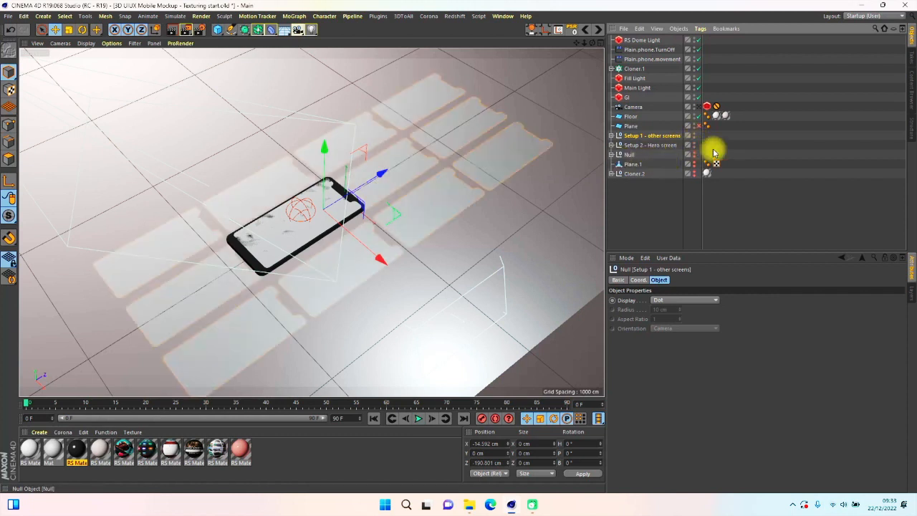
left_click(373, 231)
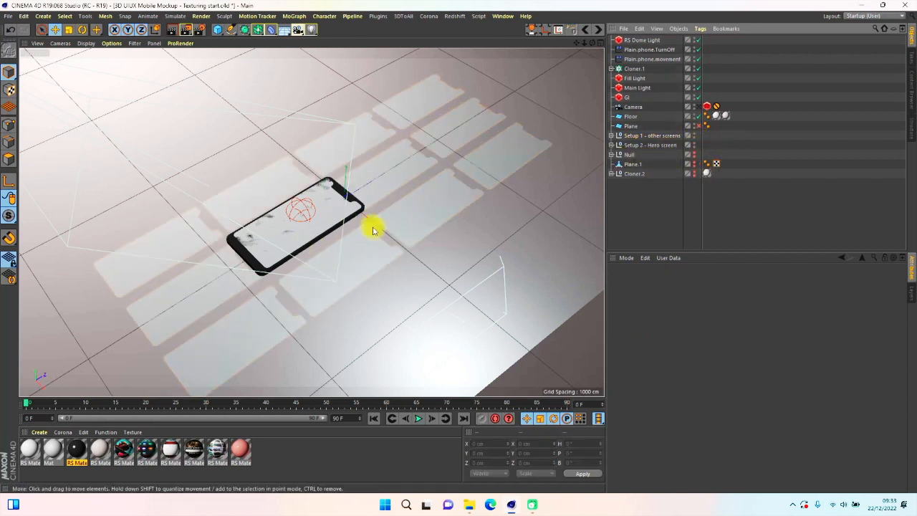
left_click(698, 107)
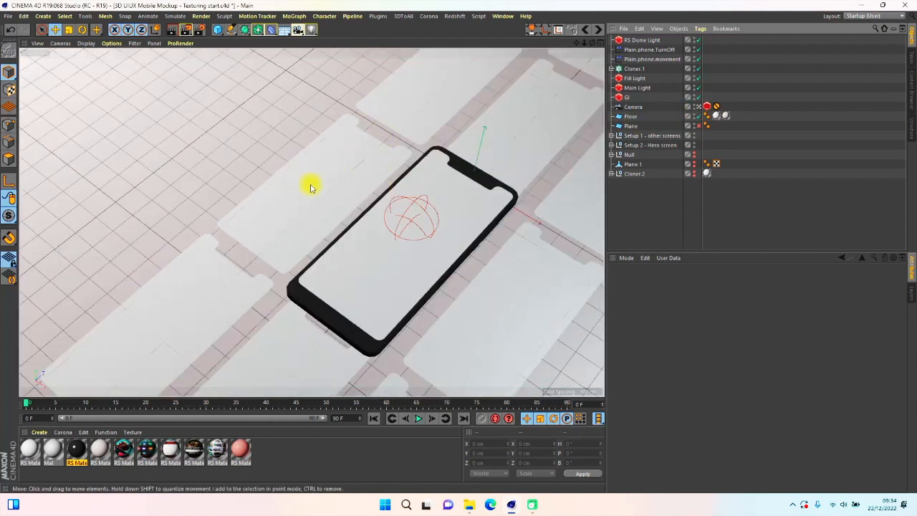
- Create a new standard Redshift material for the Setup 1 screens
left_click(640, 136)
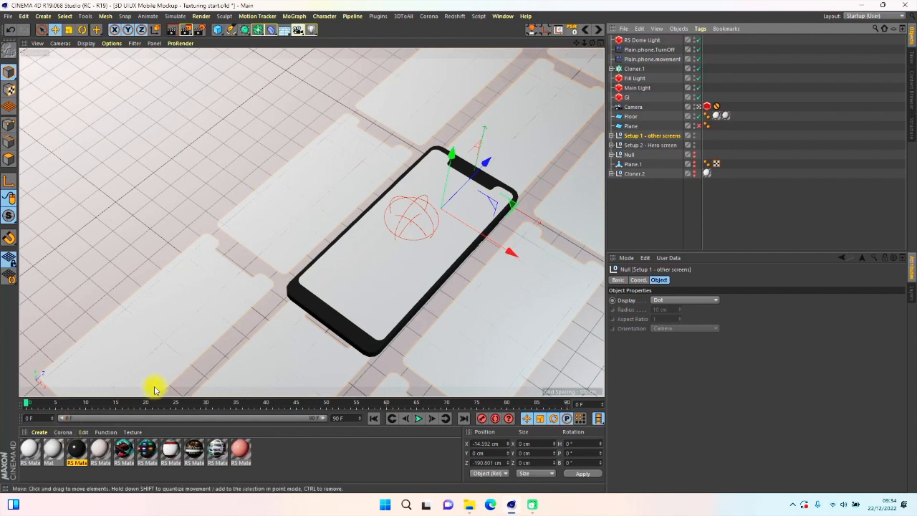
left_click(41, 432)
mouse_move(108, 363)
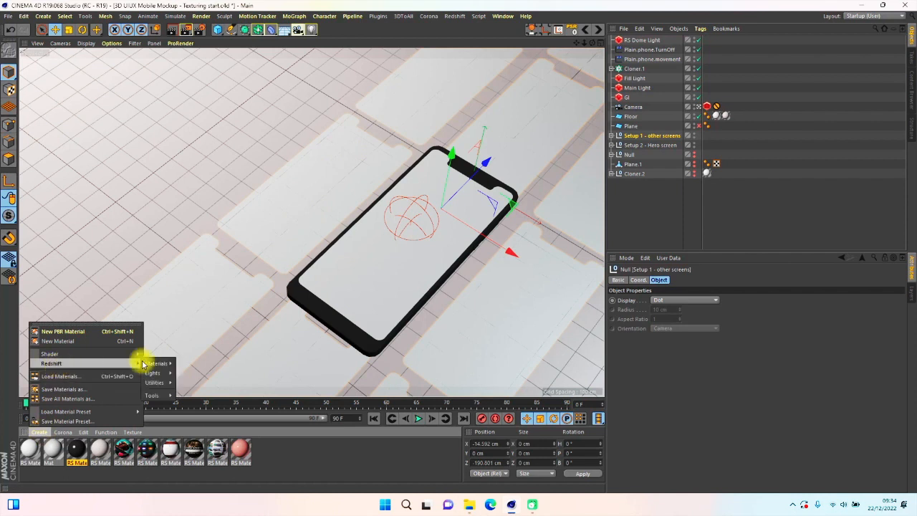
mouse_move(159, 367)
left_click(196, 363)
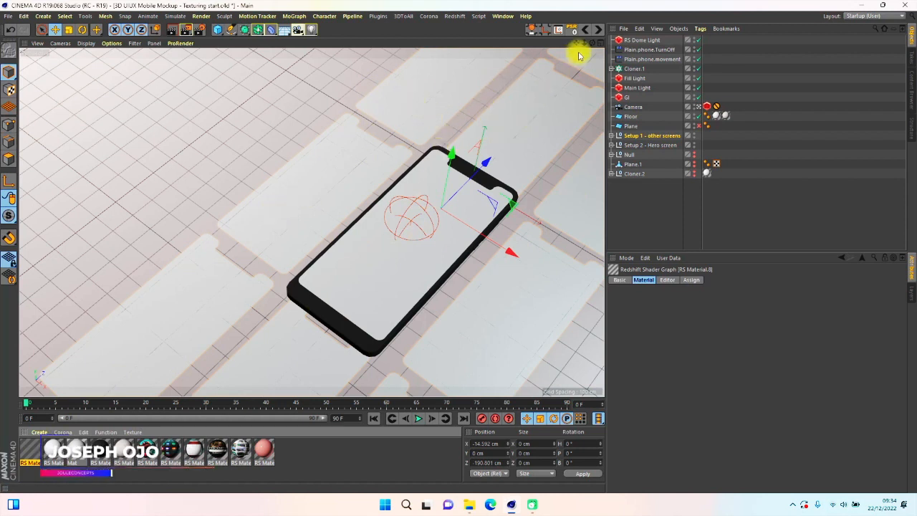
left_click(652, 136)
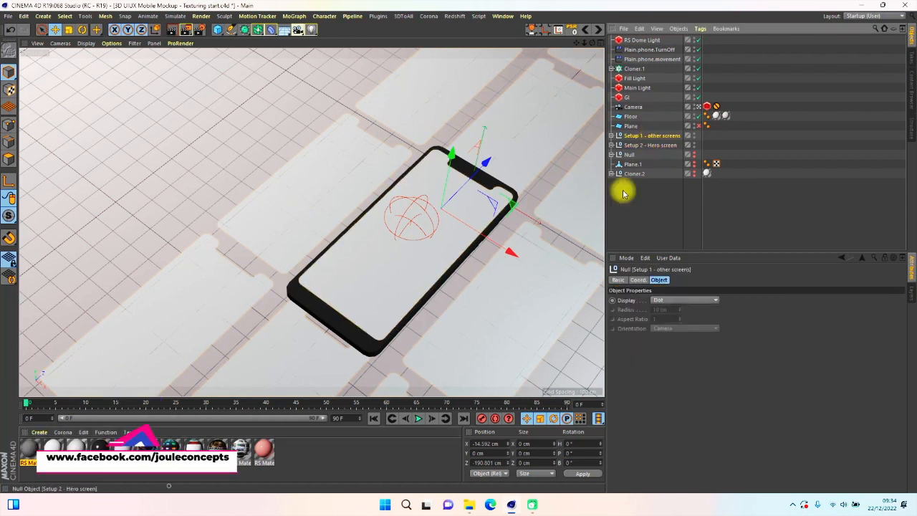
- Open the new material's shader graph and shift the RS Material and Output nodes aside to make room for input nodes
left_click(29, 447)
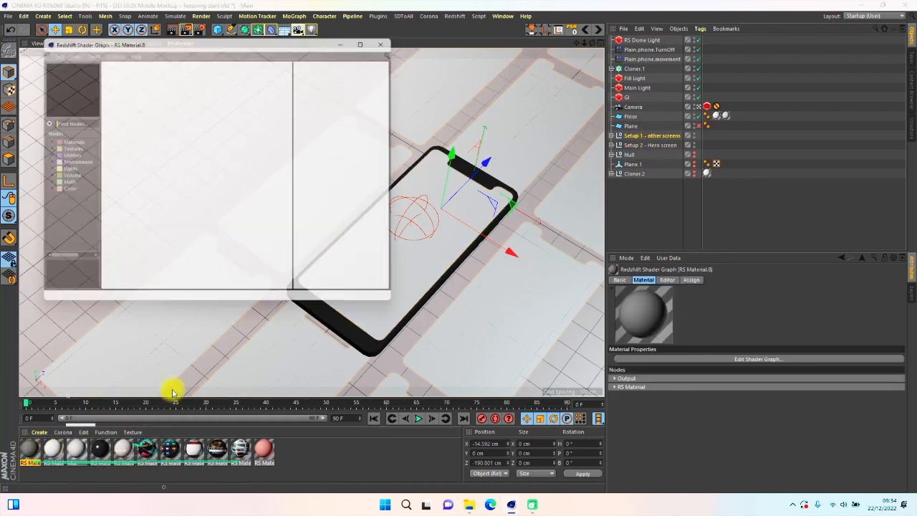
left_click_drag(221, 36, 424, 40)
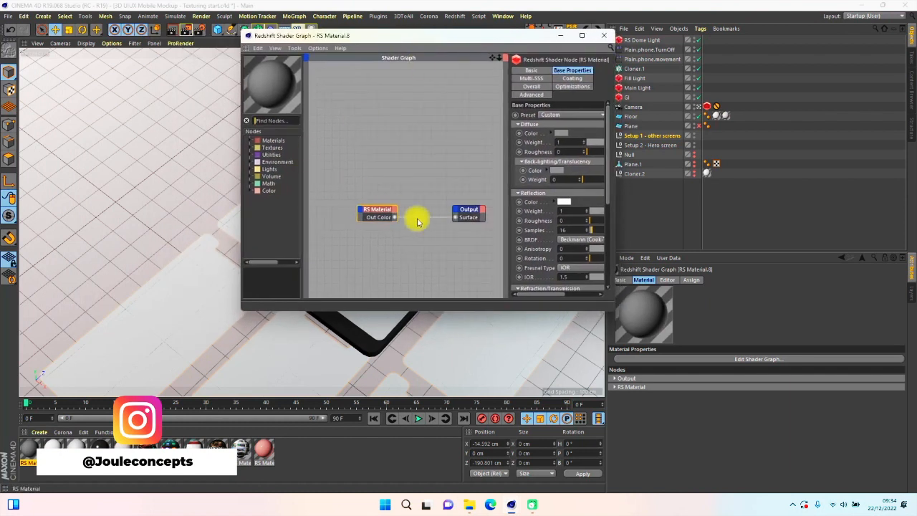
left_click_drag(366, 196, 469, 241)
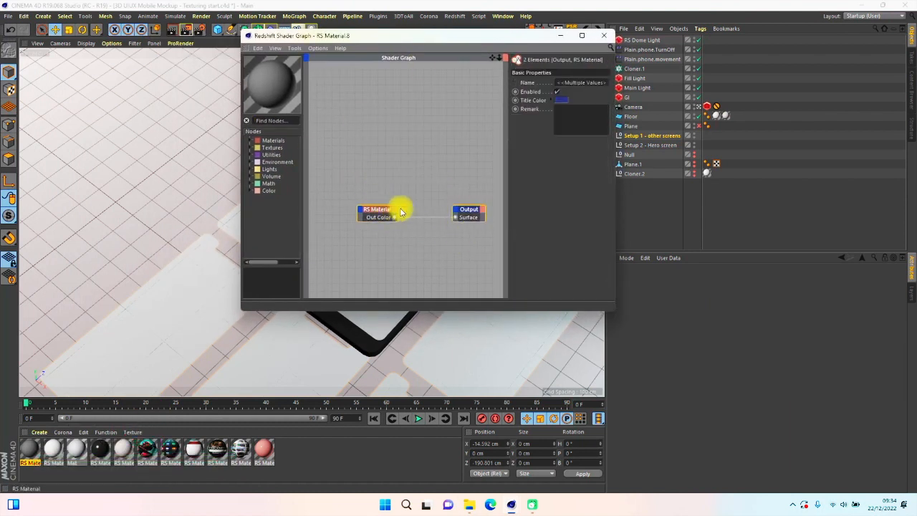
left_click_drag(394, 212, 450, 203)
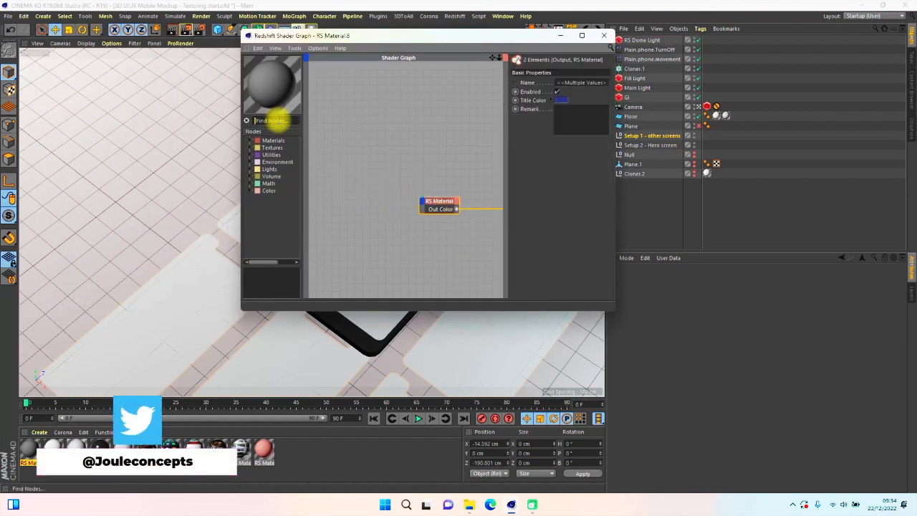
- Find the MultiShader node and add it to the graph ahead of the RS Material node
type("multi")
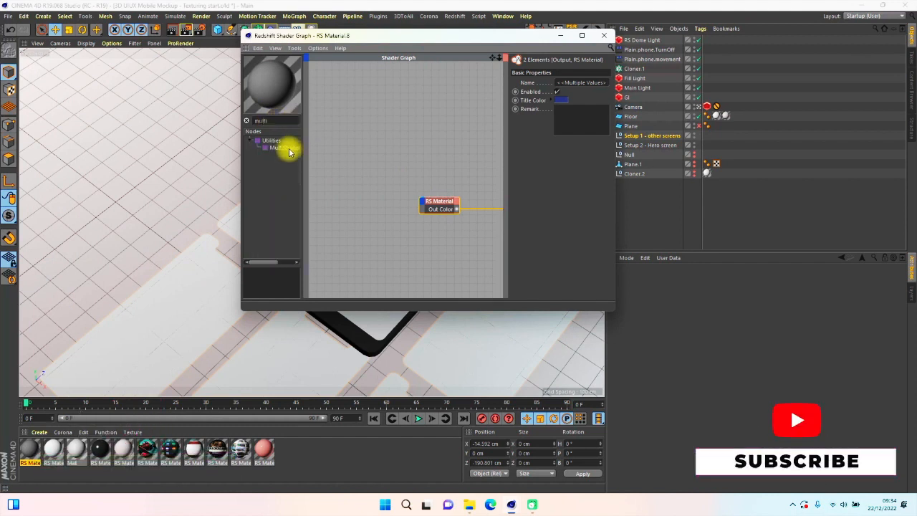
left_click(284, 148)
left_click_drag(353, 181, 352, 160)
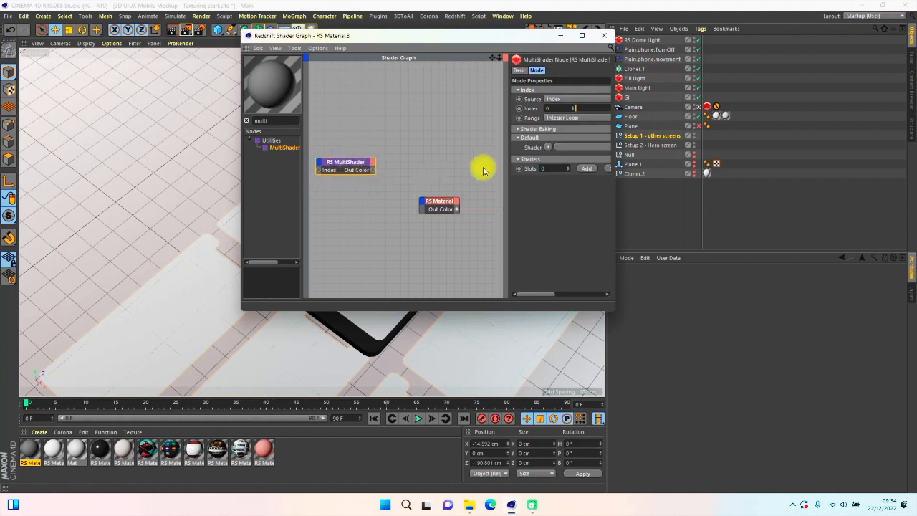
- Widen the shader graph window and its node properties area, and move the window clear of the phone and object list
left_click_drag(614, 219, 746, 212)
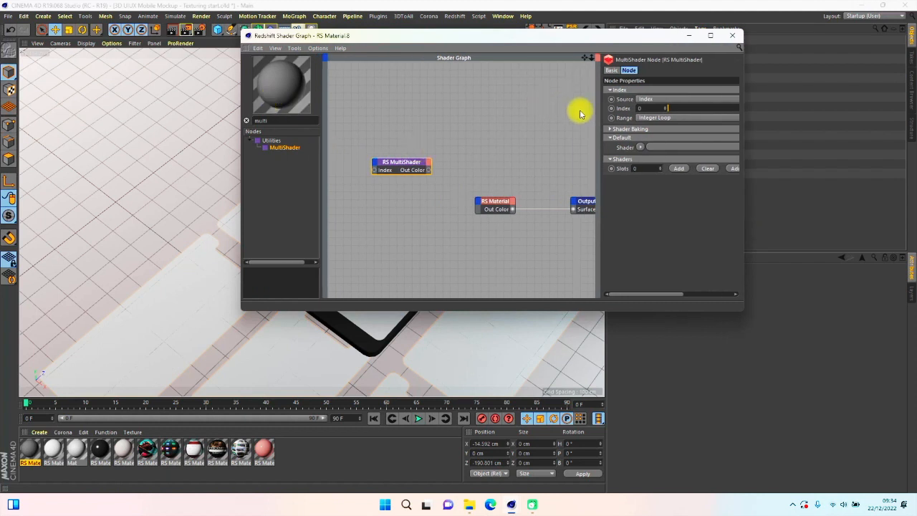
left_click_drag(600, 119, 575, 121)
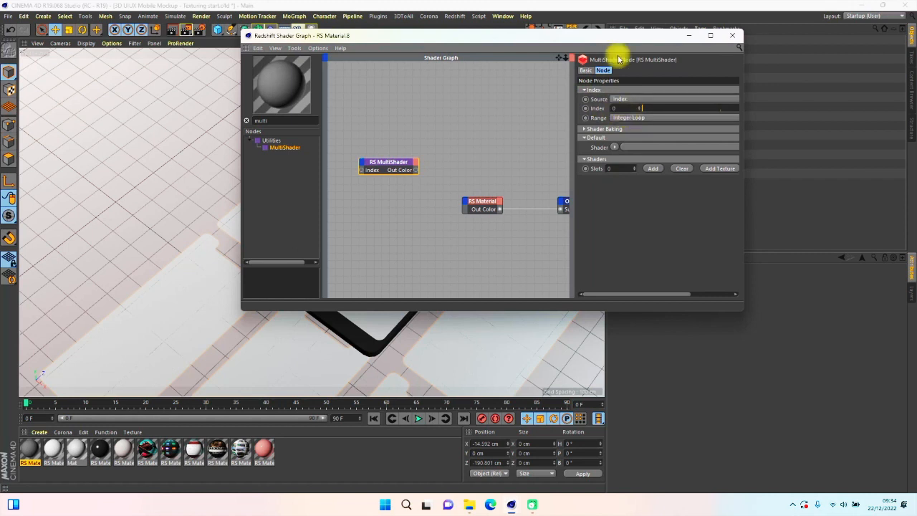
left_click_drag(464, 36, 391, 68)
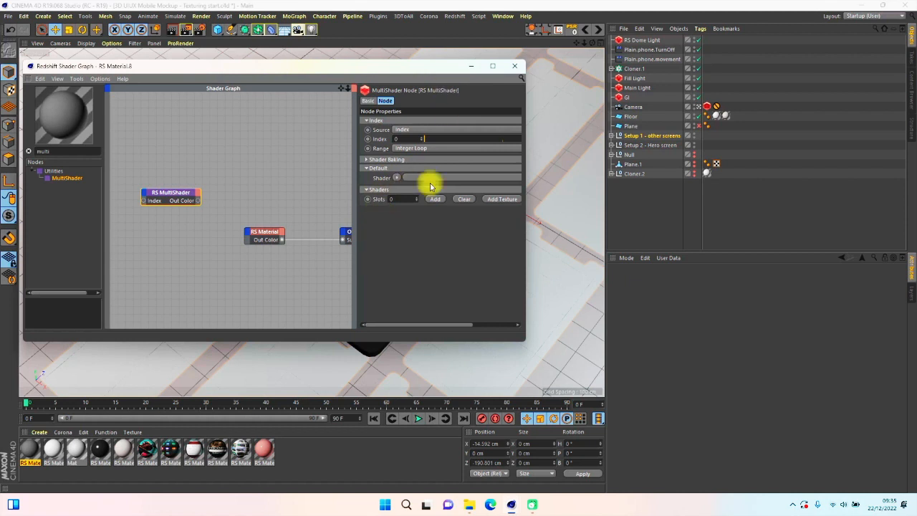
left_click_drag(440, 69, 673, 304)
left_click(700, 107)
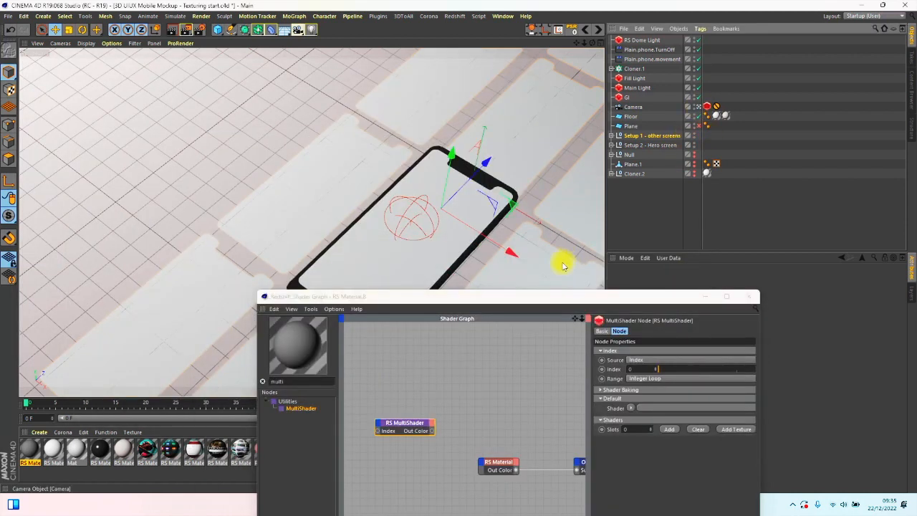
- Move the shader graph window up over the viewport and add 11 empty shader slots to the MultiShader node
left_click_drag(549, 296, 625, 371)
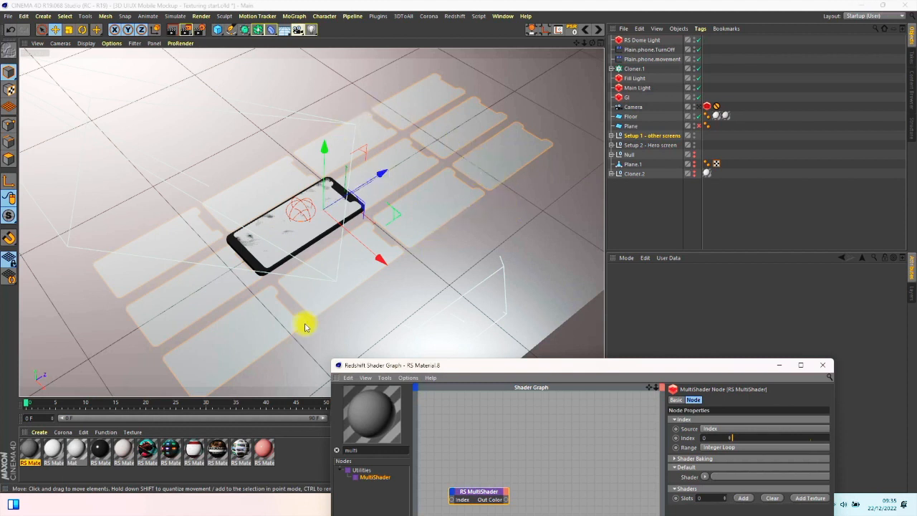
left_click_drag(602, 370, 449, 105)
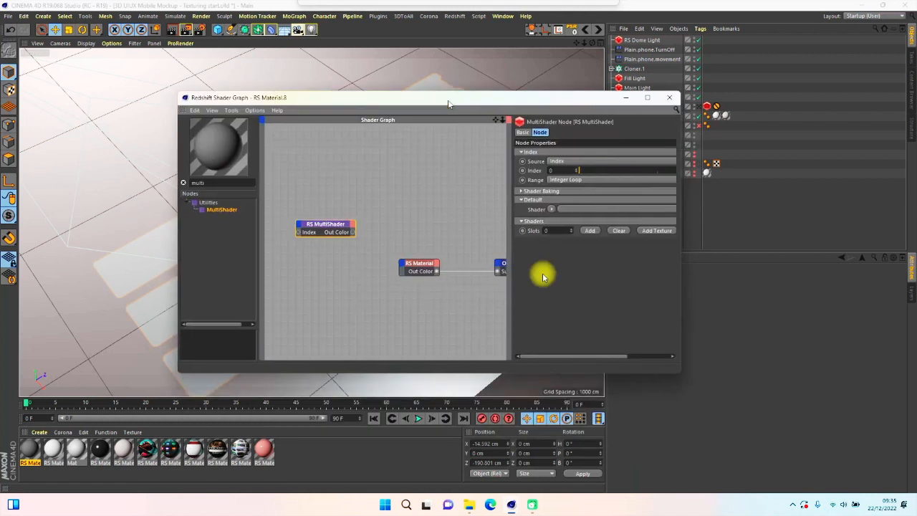
left_click(590, 230)
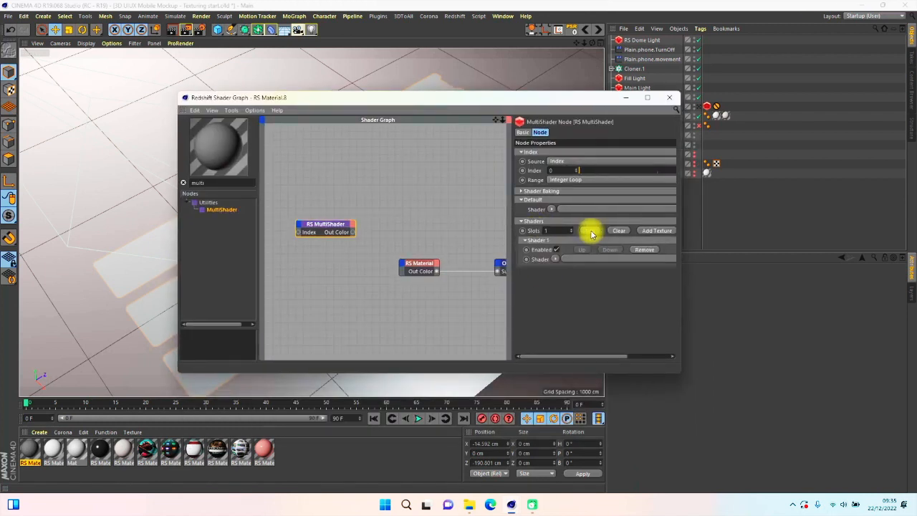
left_click(592, 235)
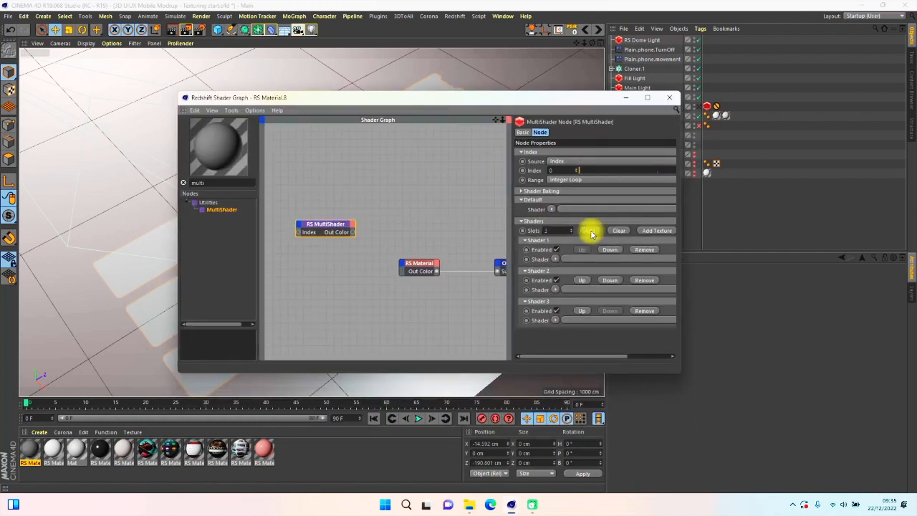
left_click(592, 234)
left_click(591, 230)
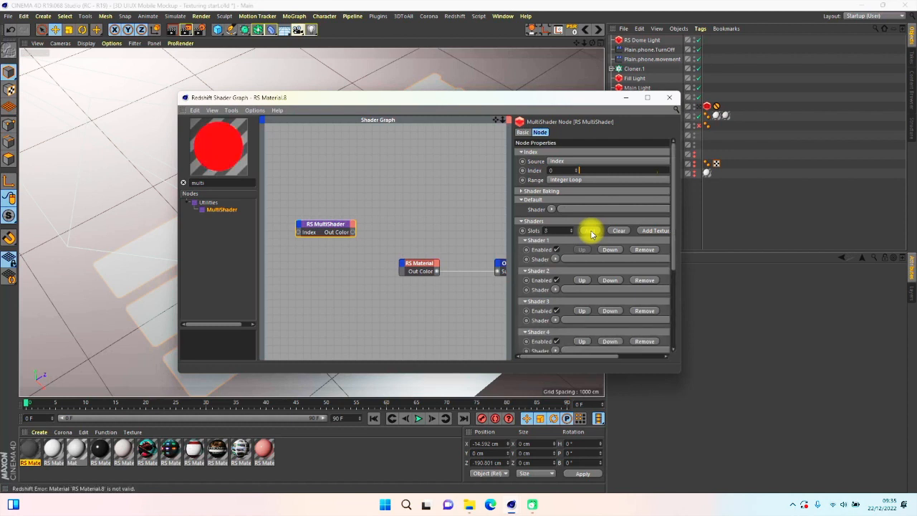
left_click(592, 231)
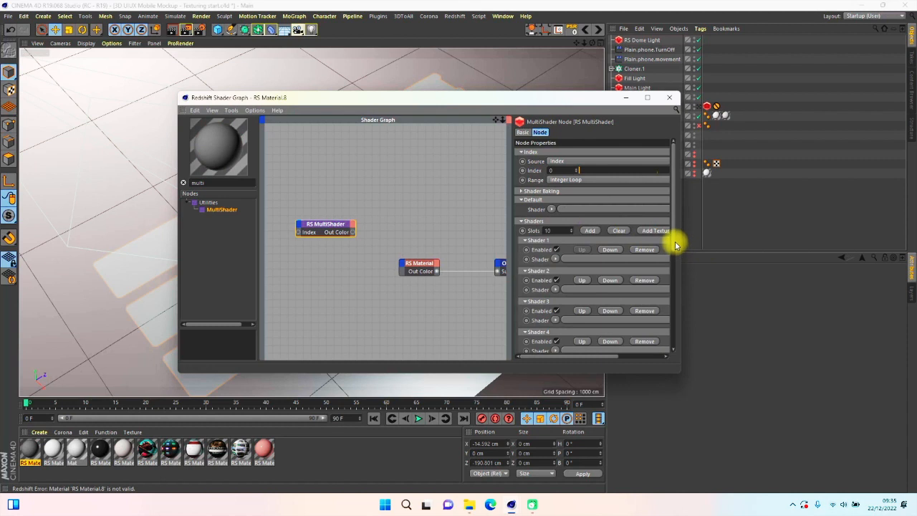
mouse_move(673, 244)
left_mouse_down()
mouse_move(681, 339)
mouse_move(677, 229)
left_mouse_up()
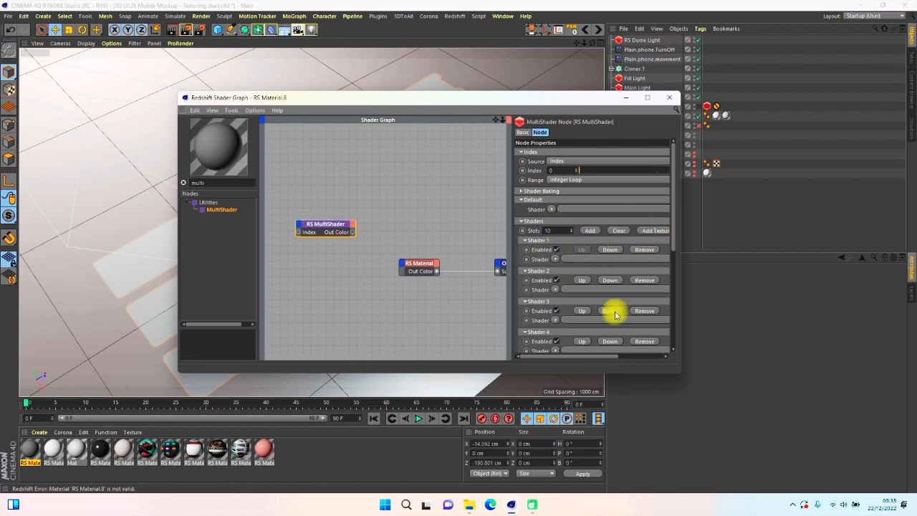
left_click_drag(608, 358, 544, 360)
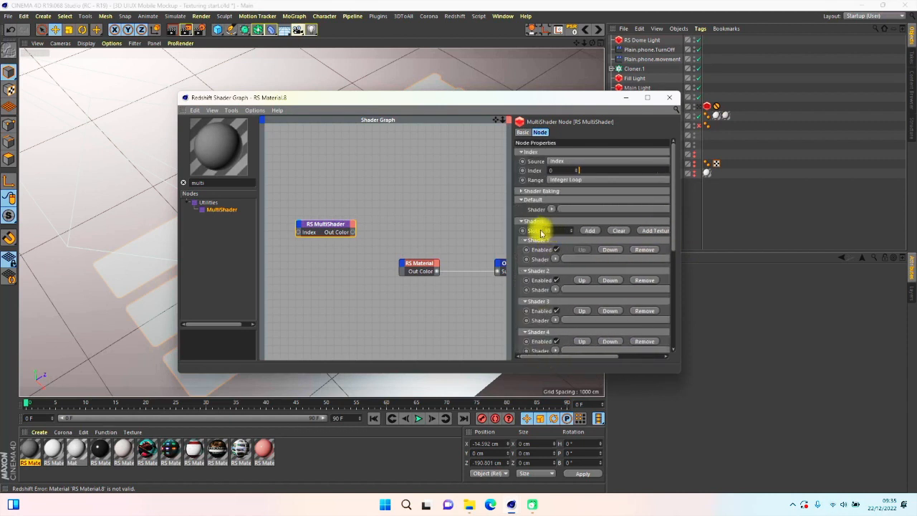
left_click_drag(671, 239, 676, 207)
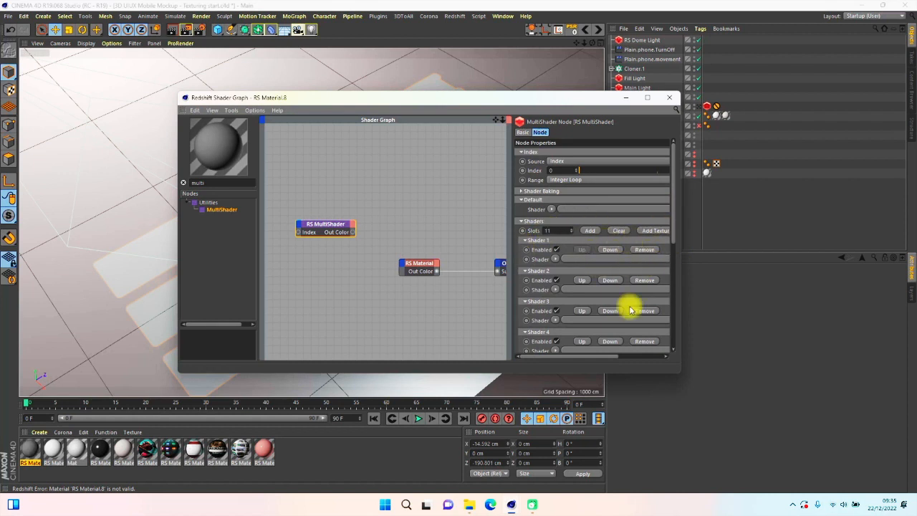
left_click_drag(600, 356, 649, 359)
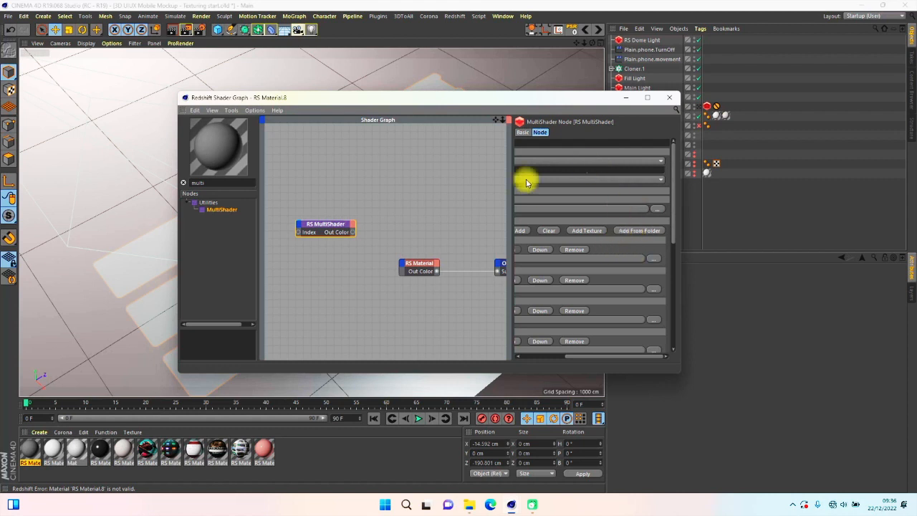
left_click(629, 231)
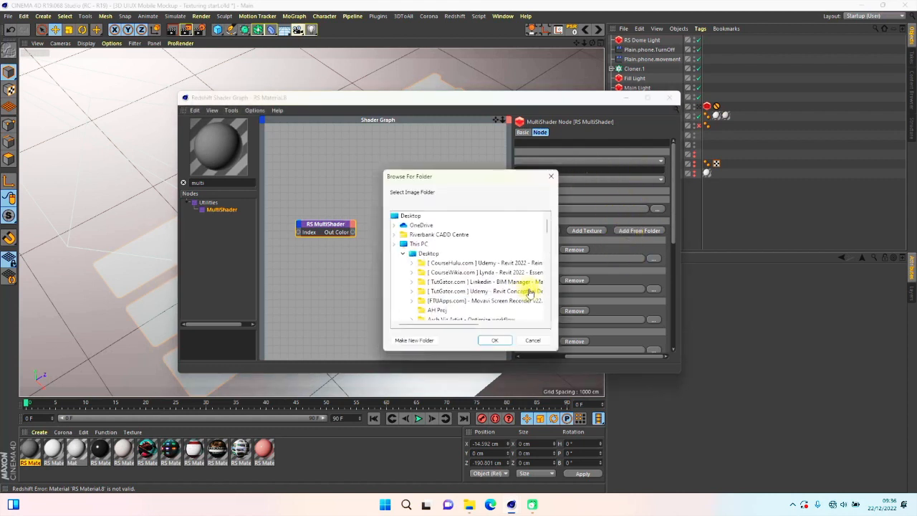
scroll(450, 255, "down", 4)
scroll(456, 255, "up", 6)
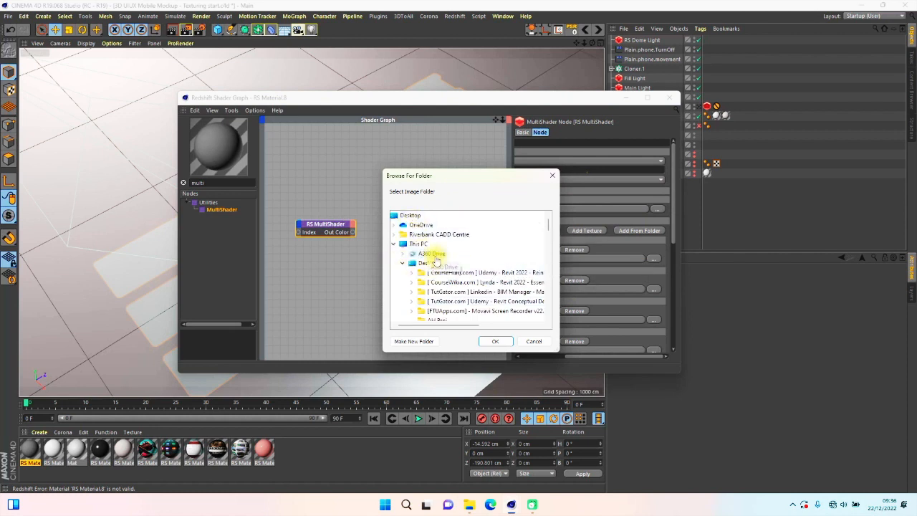
left_click(403, 264)
scroll(430, 264, "down", 3)
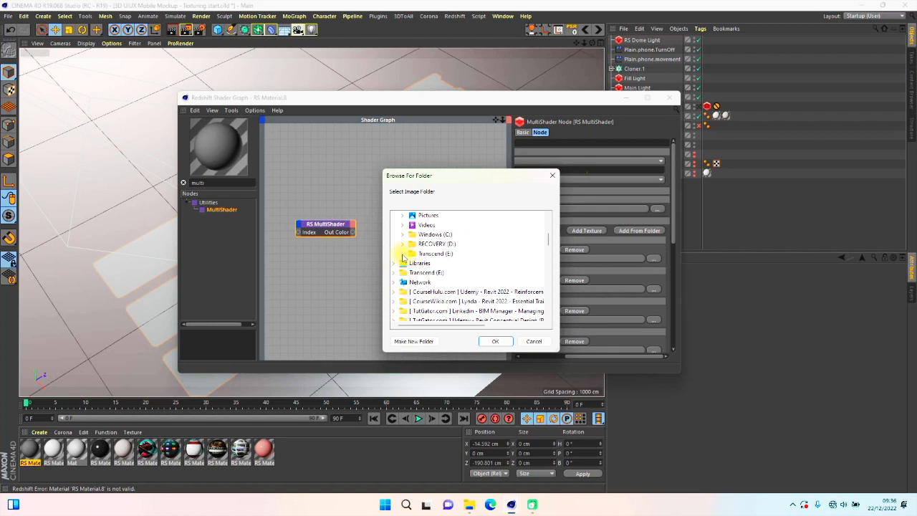
left_click(402, 255)
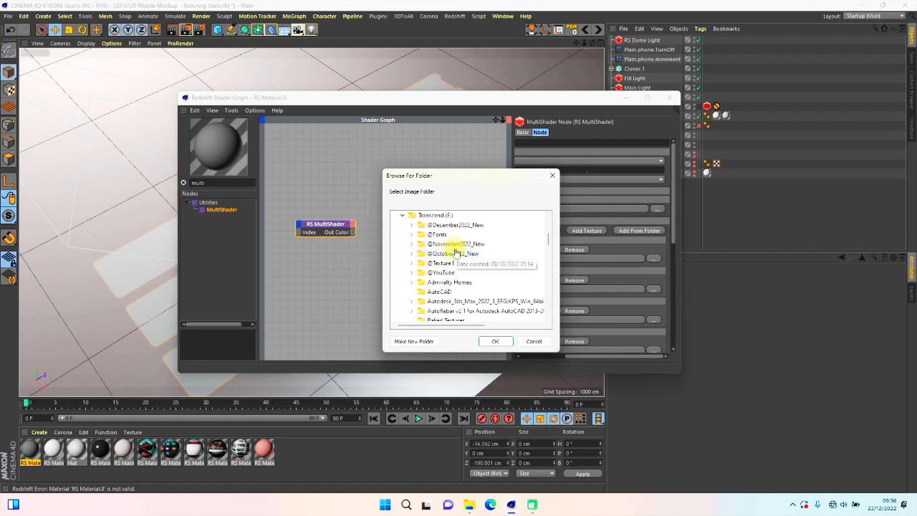
left_click(412, 273)
scroll(433, 269, "down", 1)
left_click(420, 263)
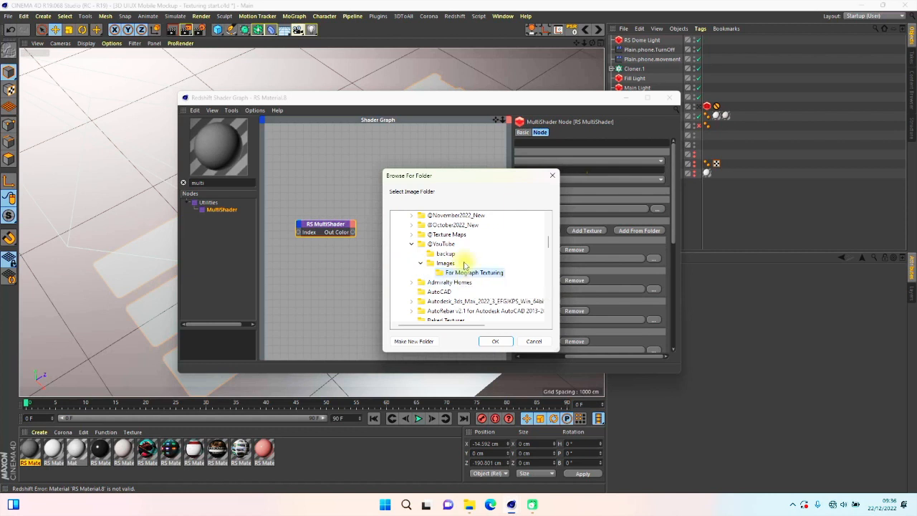
left_click(492, 342)
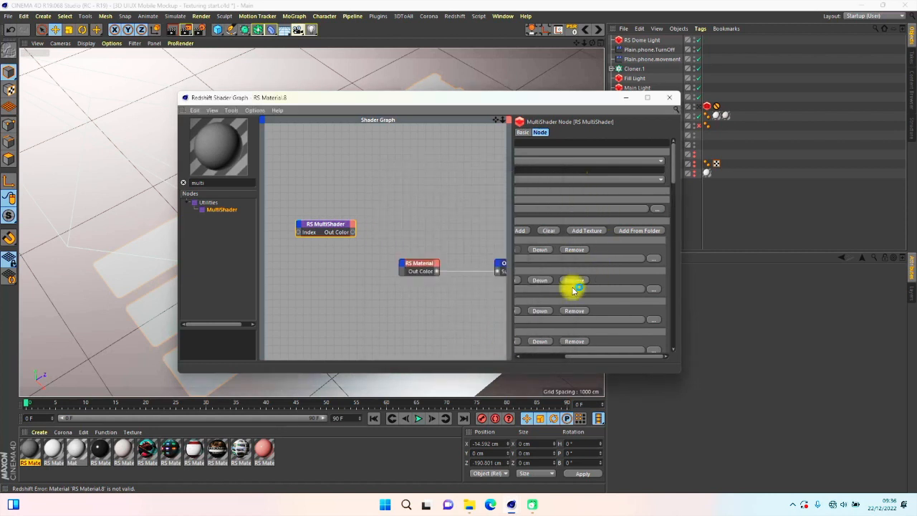
- Remove the empty slots ahead of the loaded textures, and finally clear all of the MultiShader's slots
left_click_drag(597, 356, 536, 356)
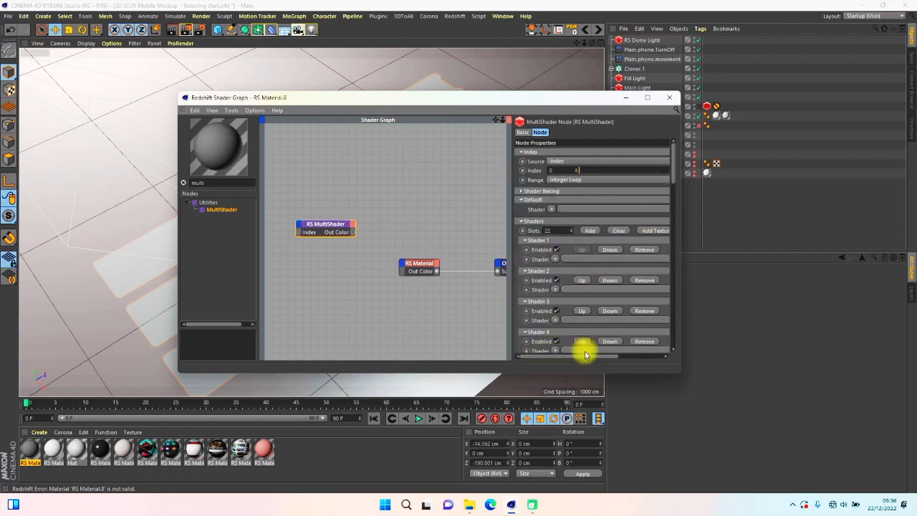
left_click_drag(582, 355, 550, 356)
left_click_drag(672, 177, 669, 229)
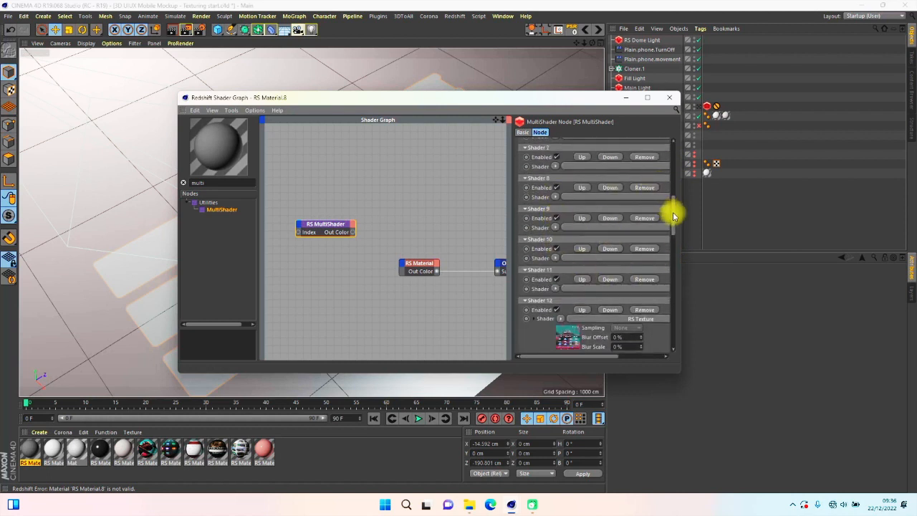
left_click_drag(671, 207, 673, 186)
scroll(673, 172, "up", 5)
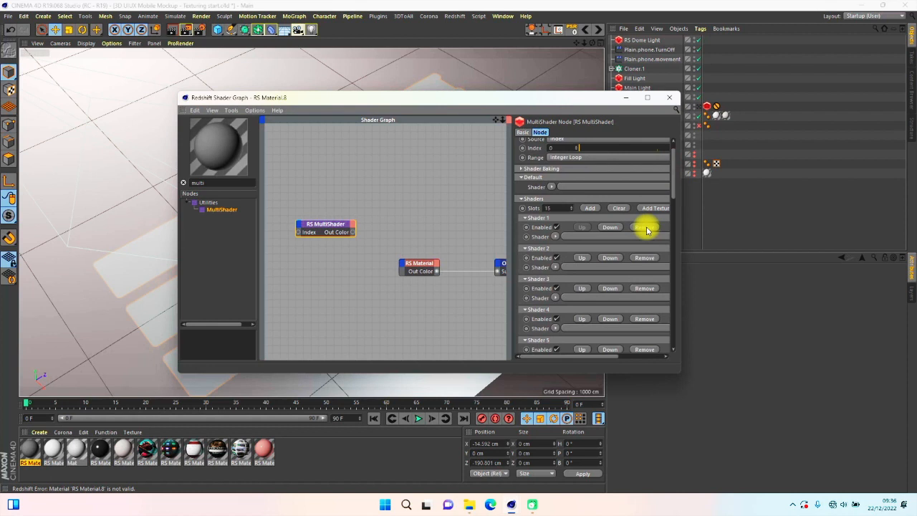
left_click(645, 228)
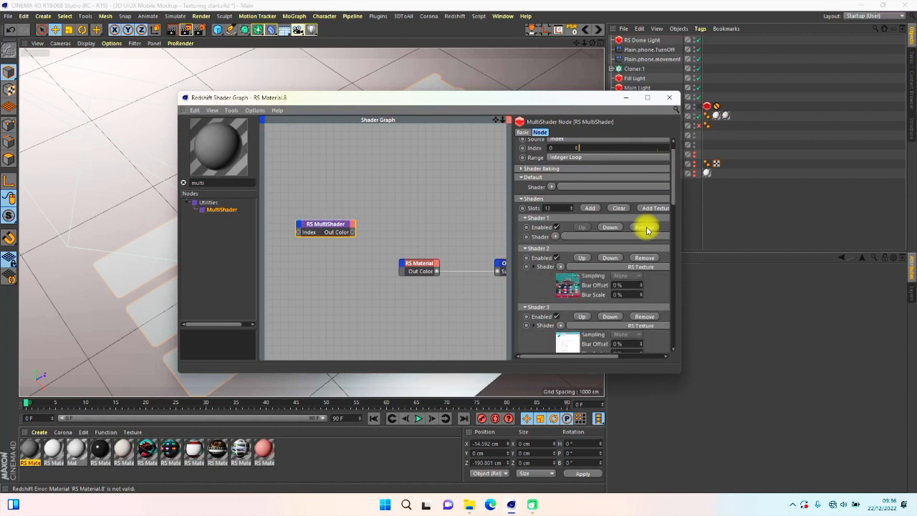
left_click(645, 227)
left_click(662, 297)
left_click(657, 313)
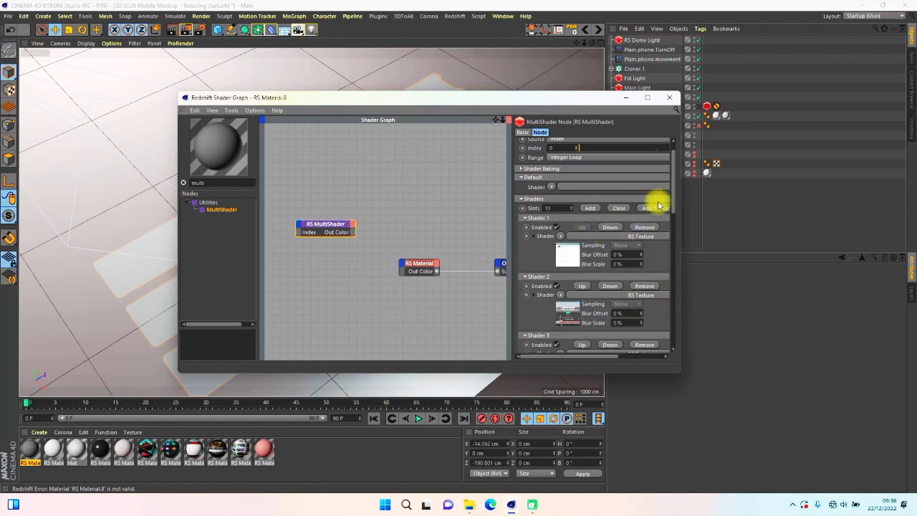
left_click(617, 208)
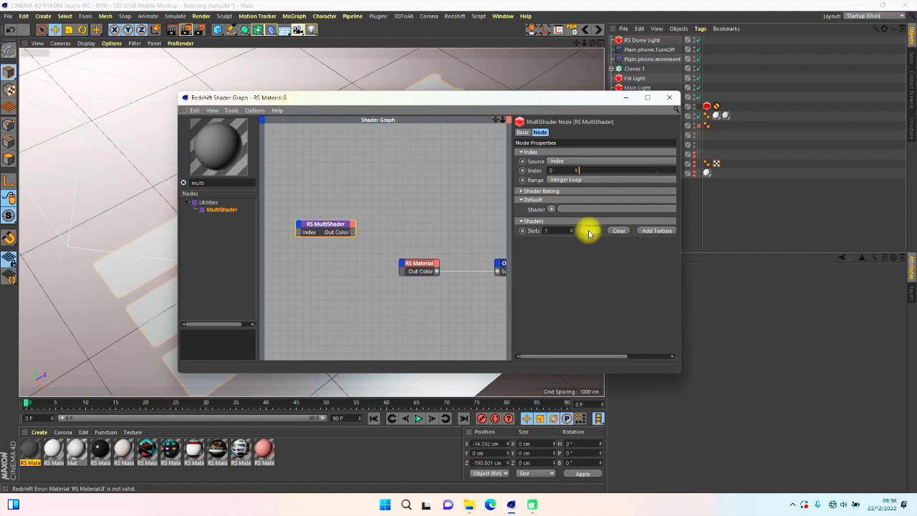
- Add 11 empty shader slots to the MultiShader and load the textures from the For Mograph Texturing folder
left_click(588, 231)
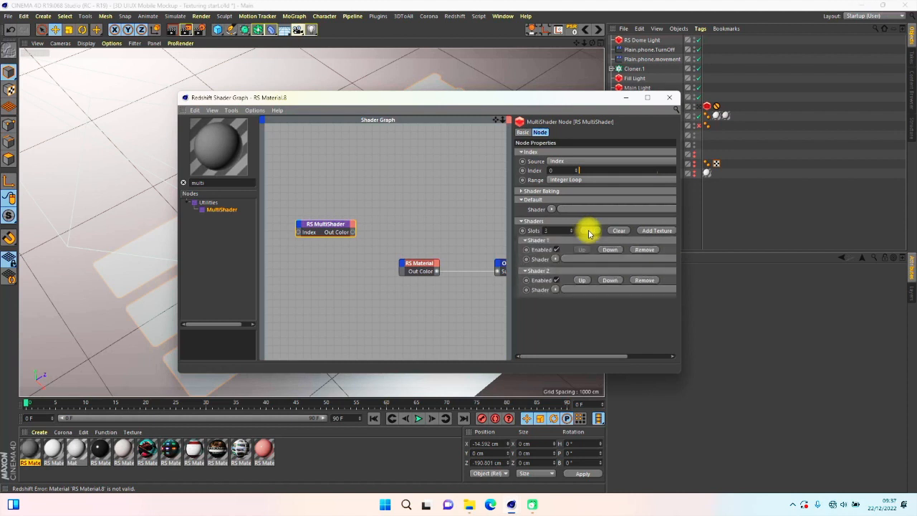
left_click(589, 231)
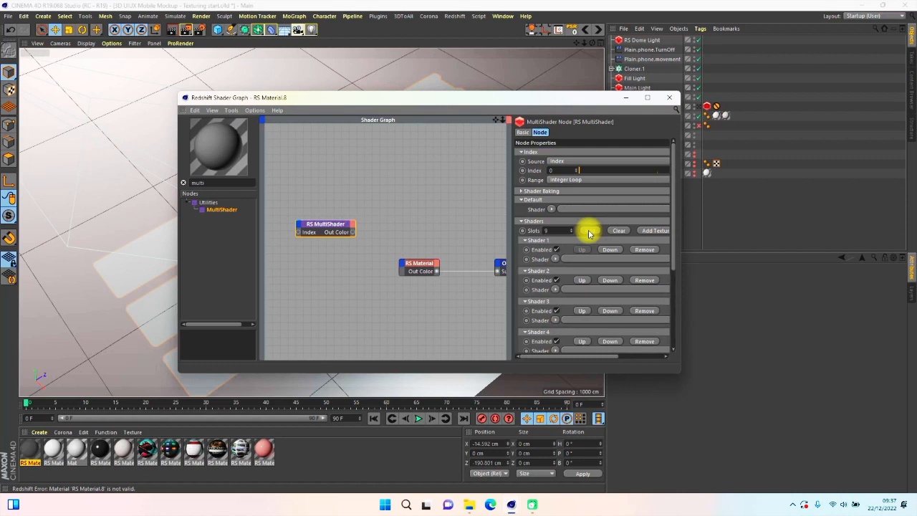
left_click(588, 231)
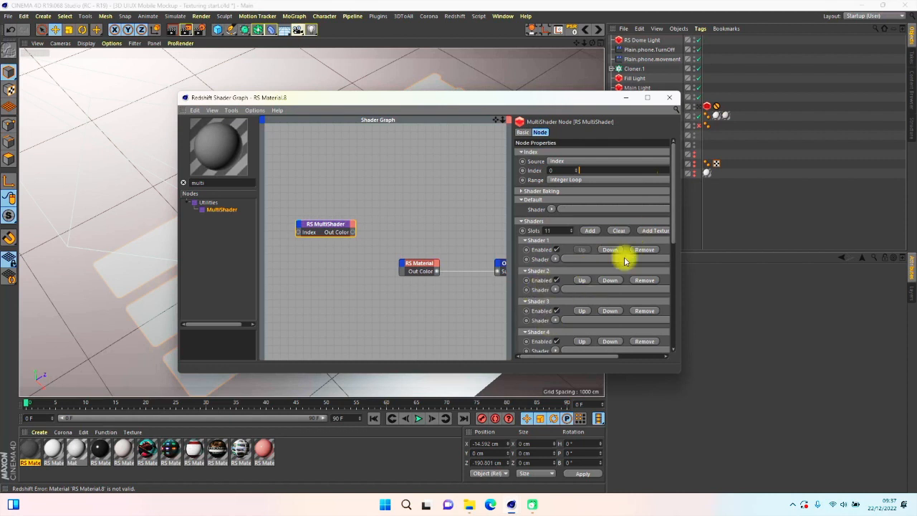
left_click_drag(593, 356, 639, 357)
left_click(638, 230)
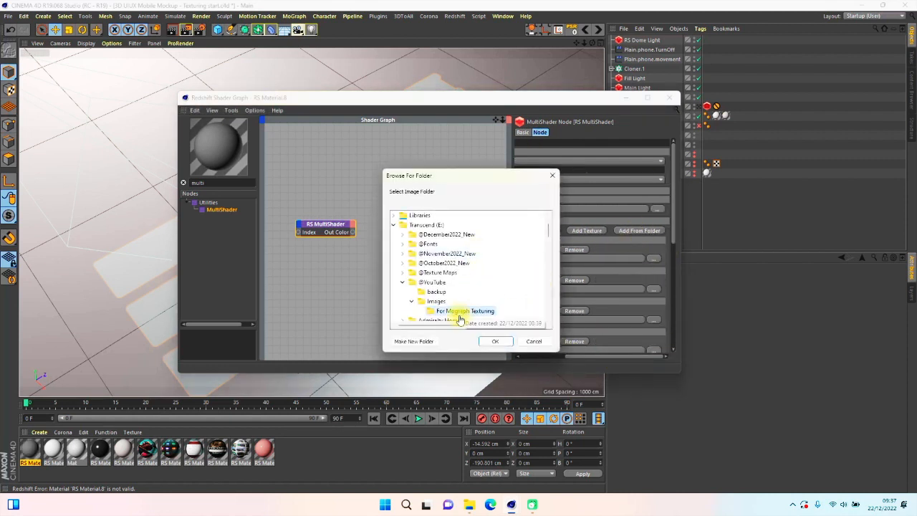
left_click(493, 340)
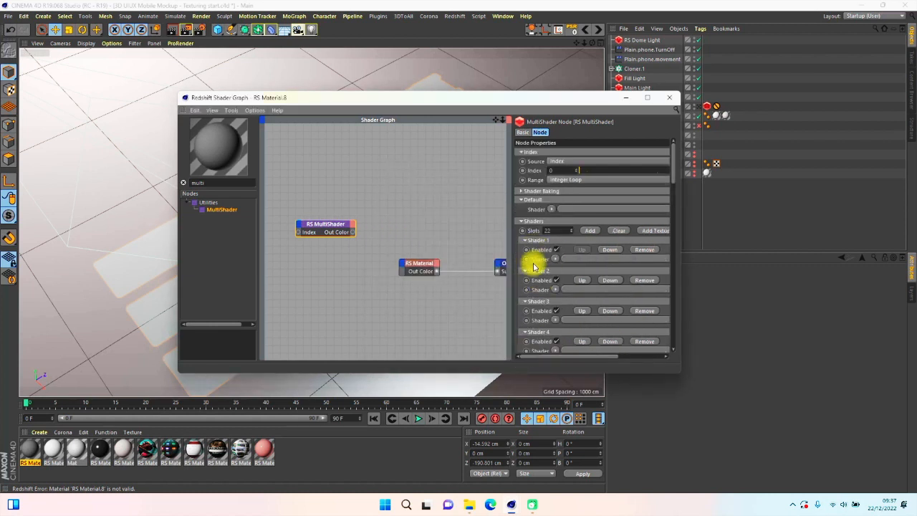
- Remove the 11 empty shader slots ahead of the loaded textures, leaving only the RS Texture slots in the MultiShader
scroll(530, 269, "down", 10)
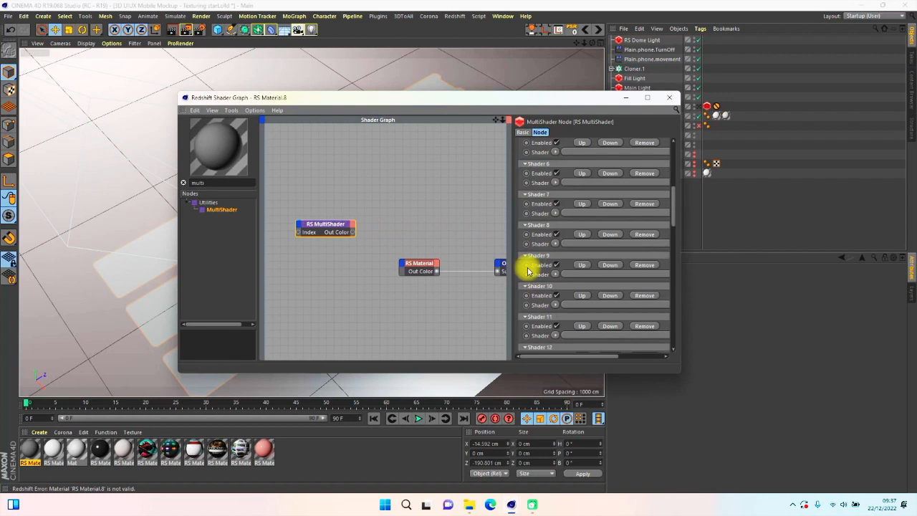
scroll(529, 268, "up", 10)
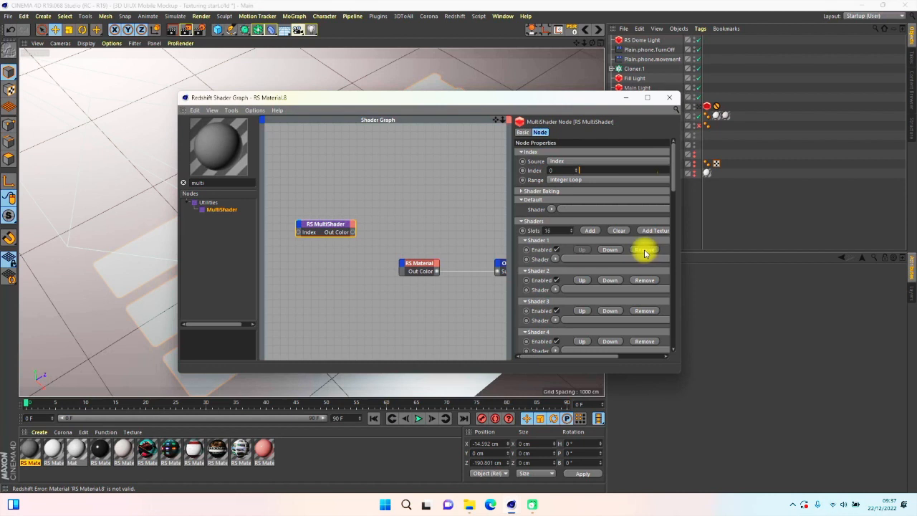
scroll(643, 252, "down", 5)
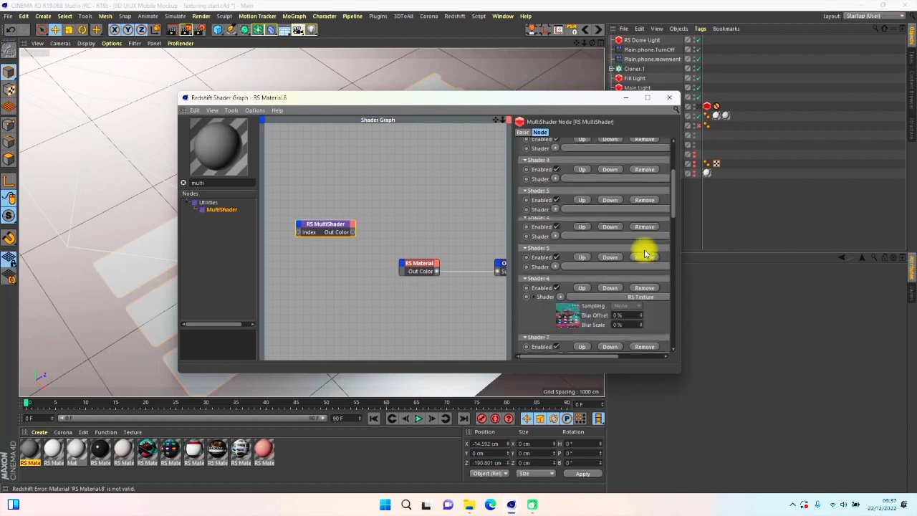
scroll(644, 252, "up", 5)
left_click(644, 252)
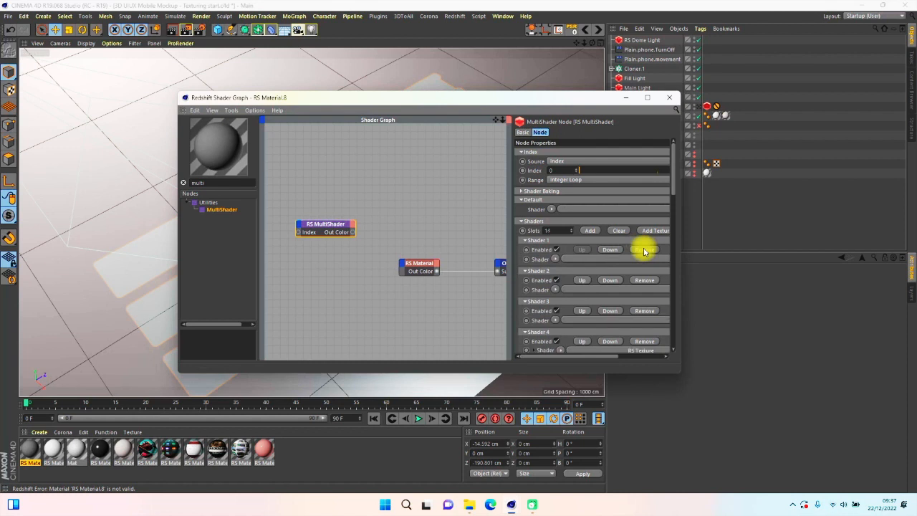
left_click(644, 252)
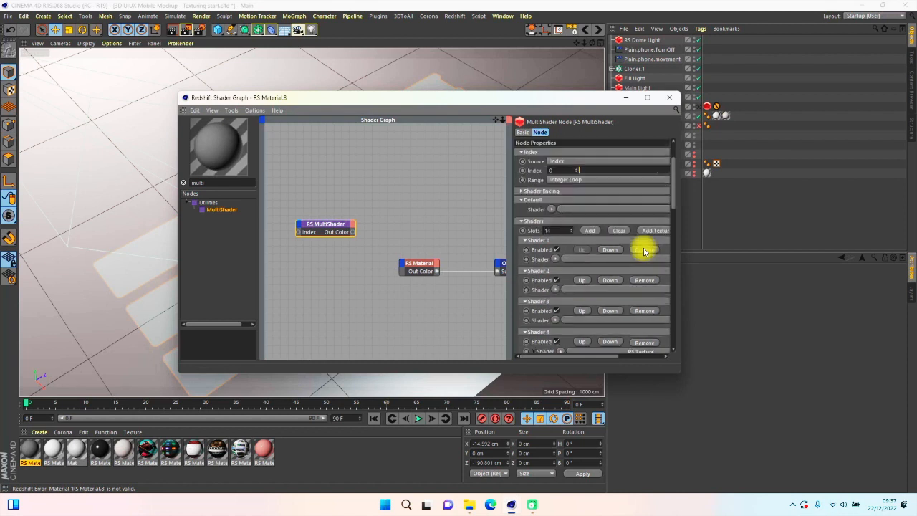
left_click(644, 251)
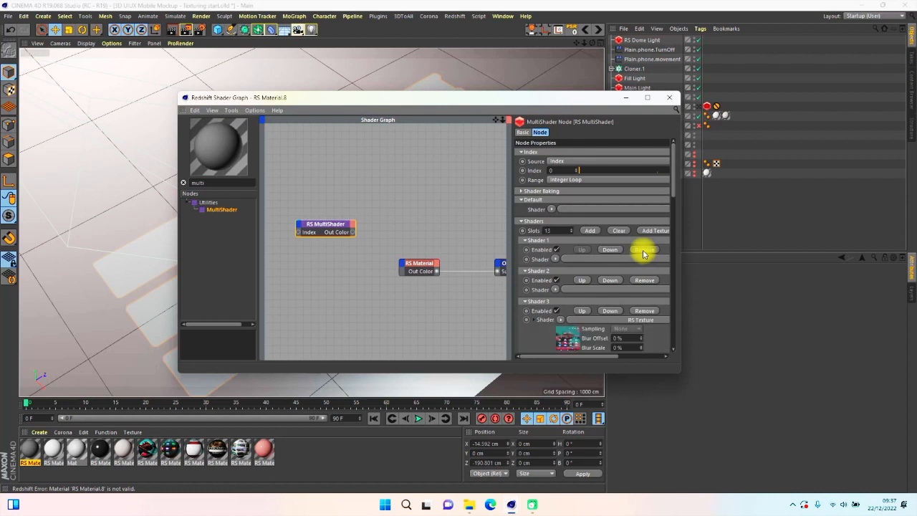
left_click(644, 251)
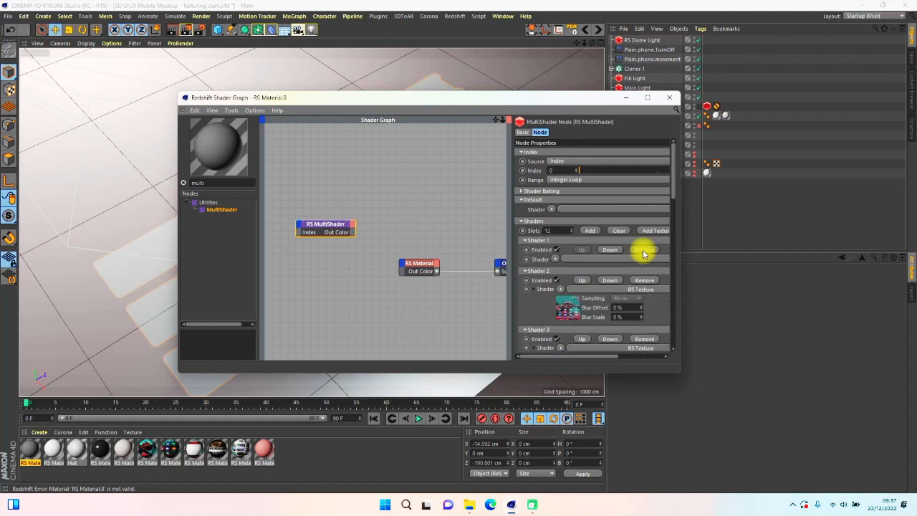
left_click(643, 251)
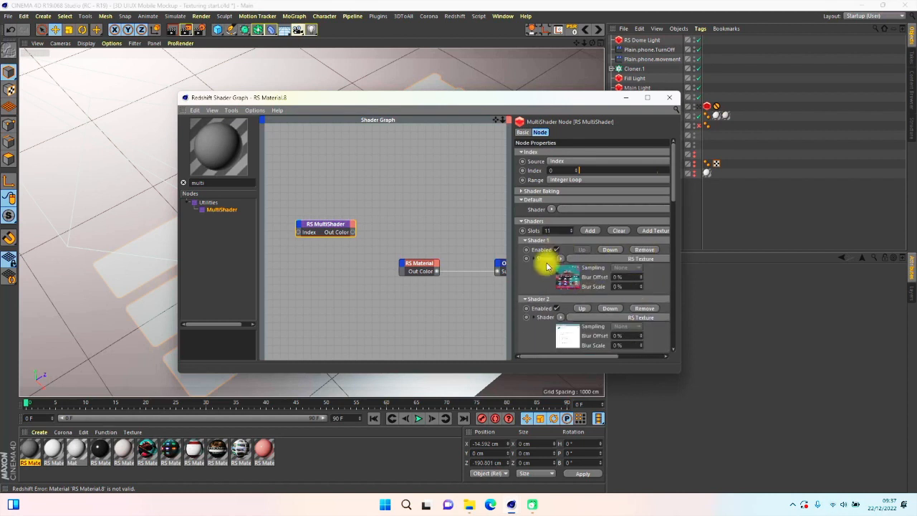
- Connect the RS MultiShader's Out Color to the RS Material's Diffuse Color input
scroll(540, 266, "down", 2)
scroll(540, 266, "down", 8)
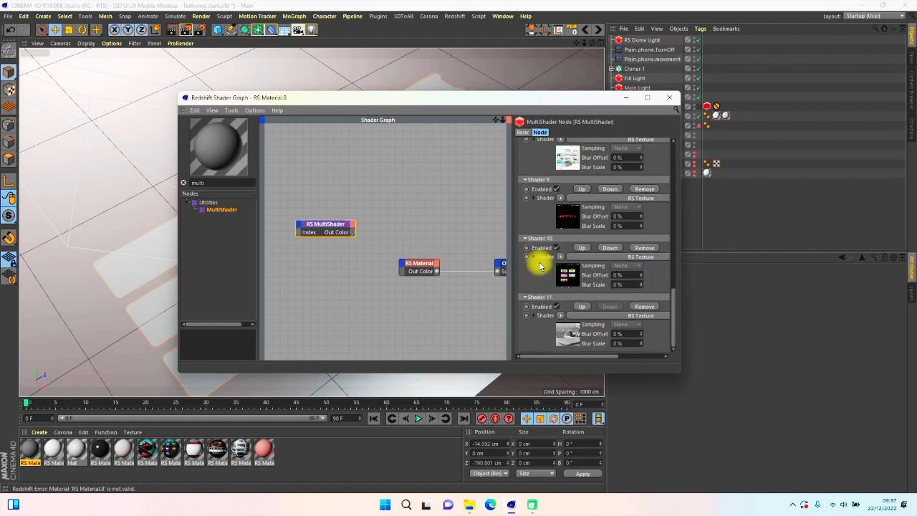
scroll(540, 265, "up", 10)
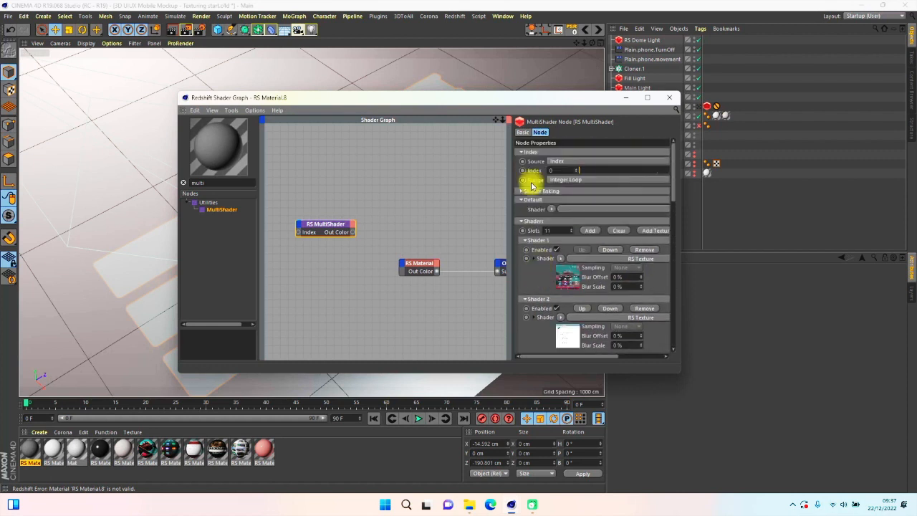
left_click_drag(524, 104, 345, 84)
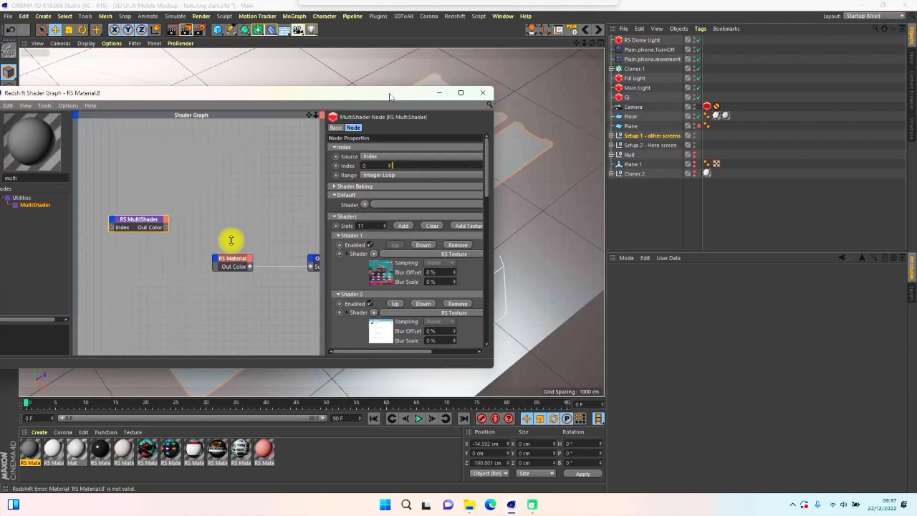
left_click_drag(172, 216, 224, 249)
mouse_move(241, 250)
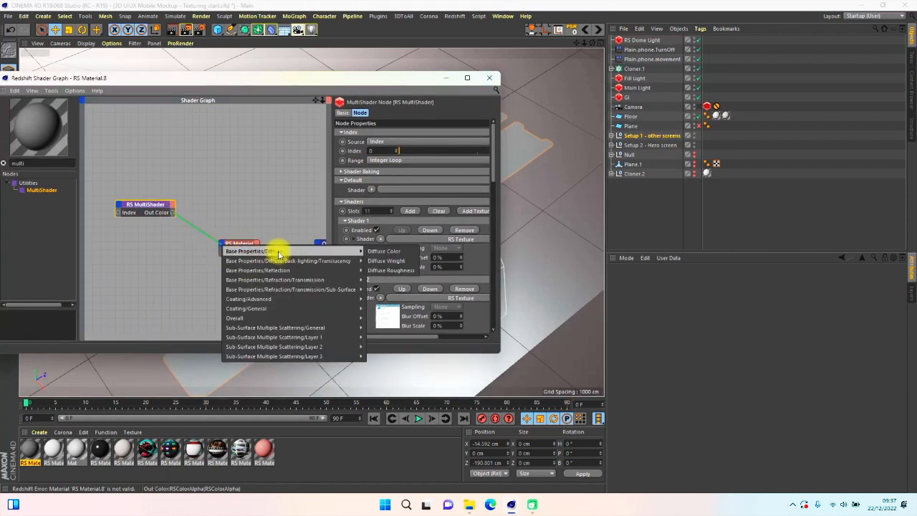
left_click(394, 253)
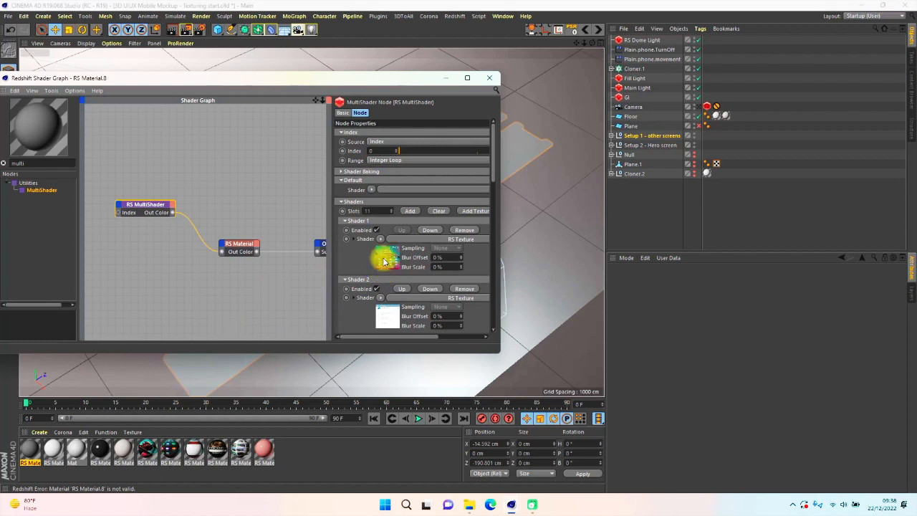
left_click(791, 504)
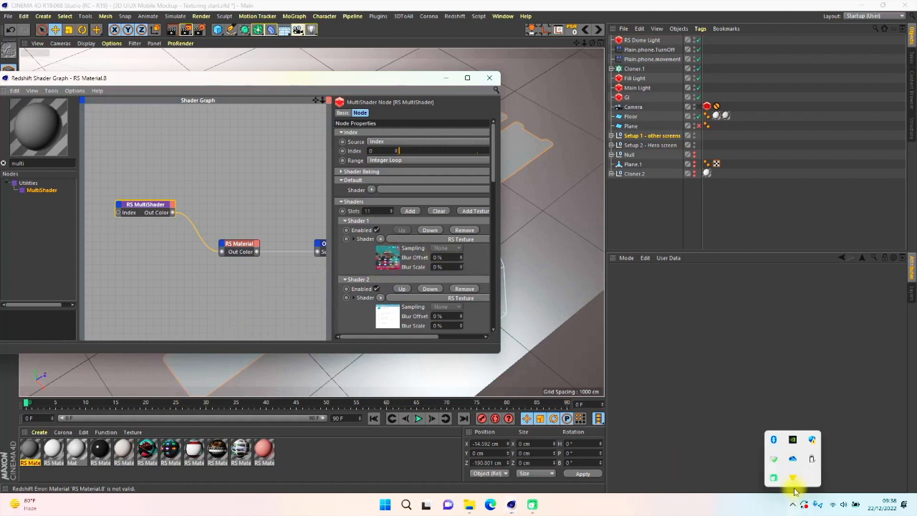
right_click(773, 483)
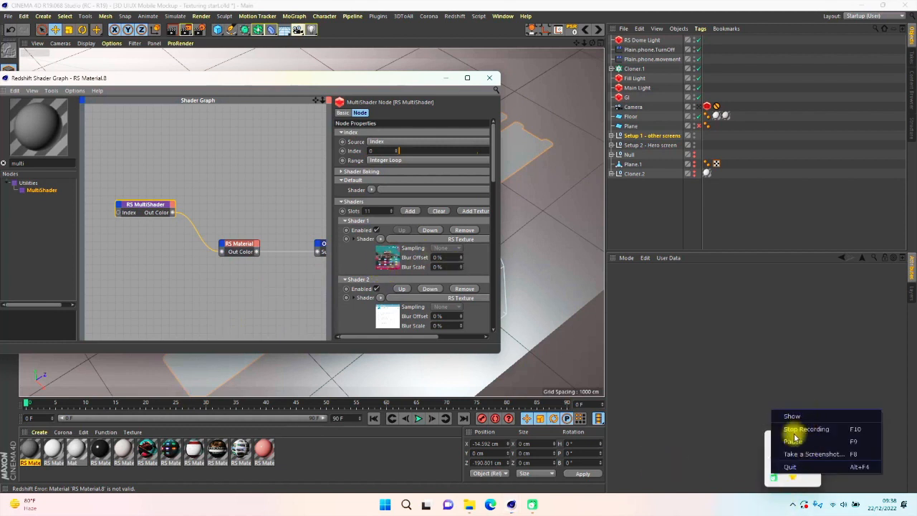
left_click(793, 441)
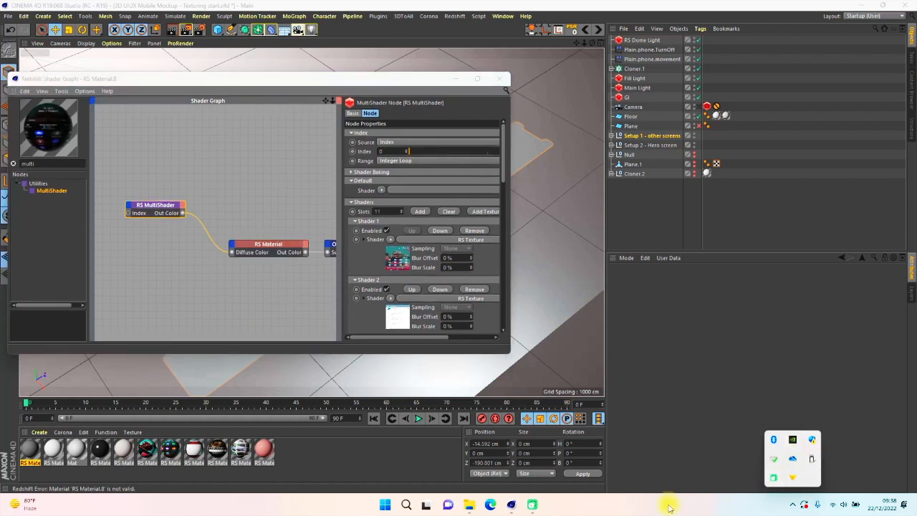
- Expand the Setup 1 - other screens group and replace its Cloner's material with the MultiShader material RS Material.8
left_click_drag(266, 81, 334, 71)
left_click_drag(328, 235, 315, 234)
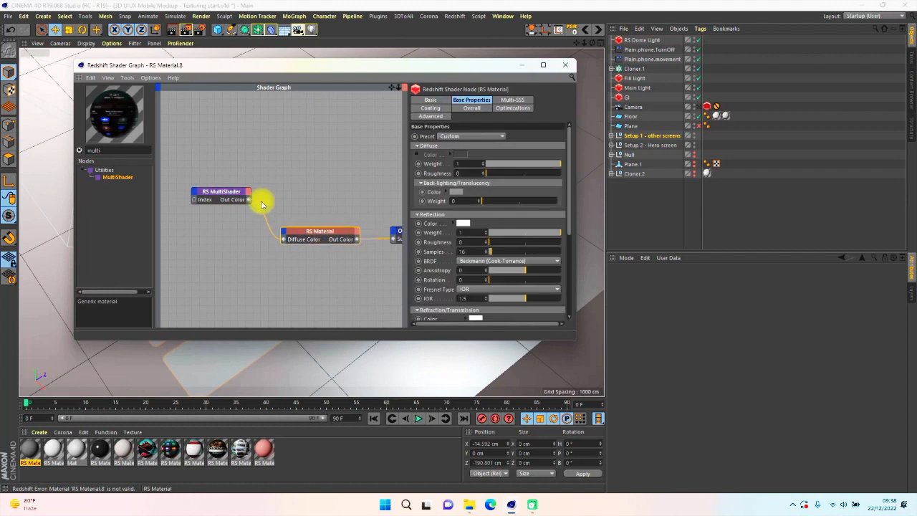
left_click(217, 194)
left_click_drag(453, 70, 252, 270)
left_click_drag(269, 235, 333, 78)
left_click(30, 451)
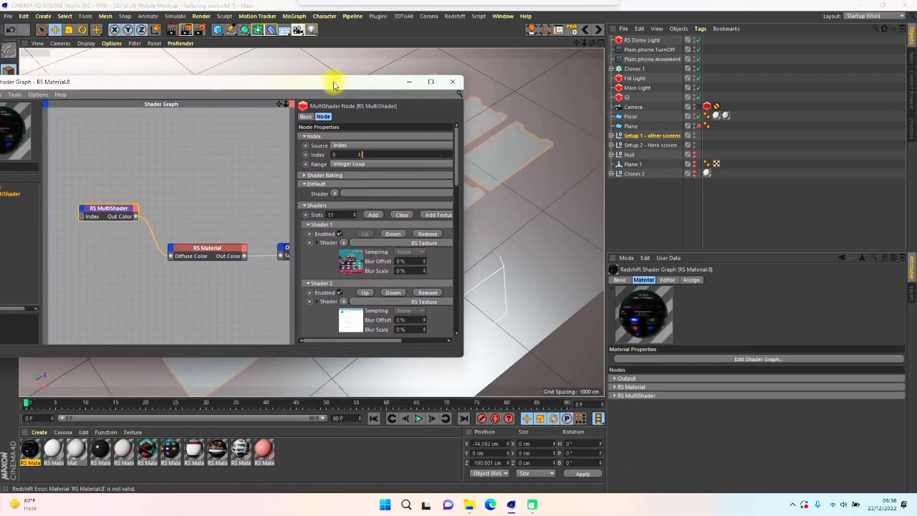
left_click(610, 136)
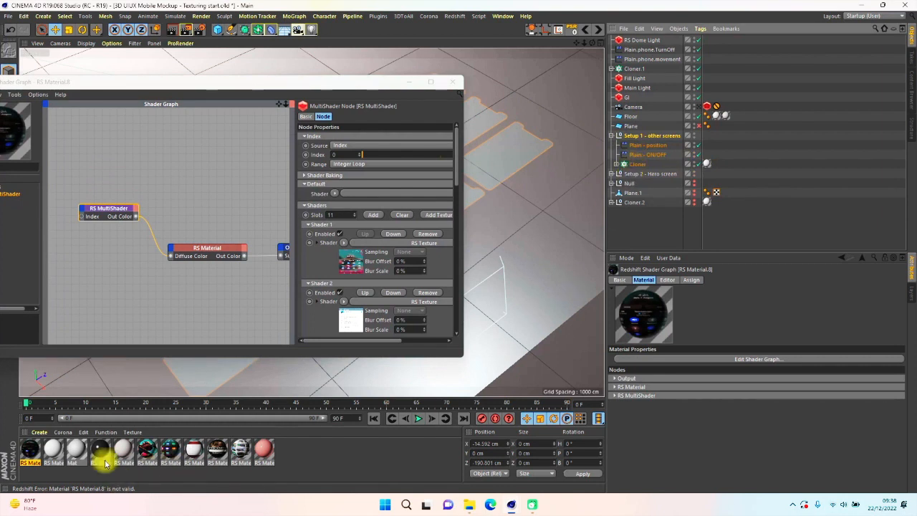
left_click_drag(30, 450, 706, 163)
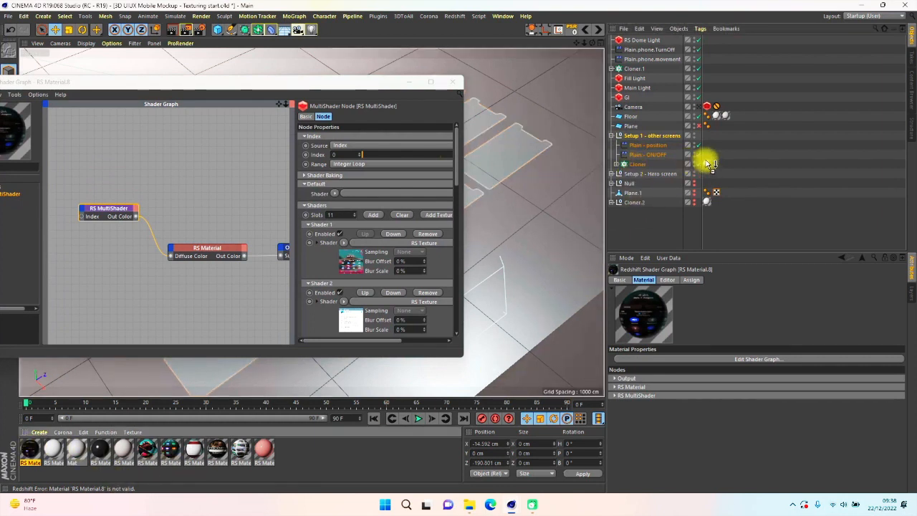
- Move the shader graph window clear of the viewport and look through the scene's Camera object
left_click(335, 90)
left_click_drag(334, 89, 743, 108)
left_click_drag(587, 107, 479, 266)
left_click(700, 106)
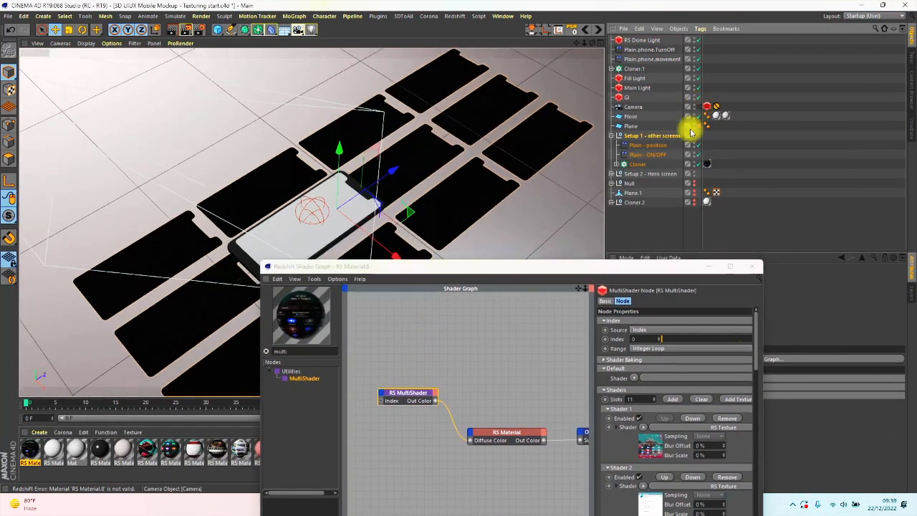
- Set the render output size to 800 x 450 pixels with the ratio locked
left_click(454, 17)
left_click(568, 12)
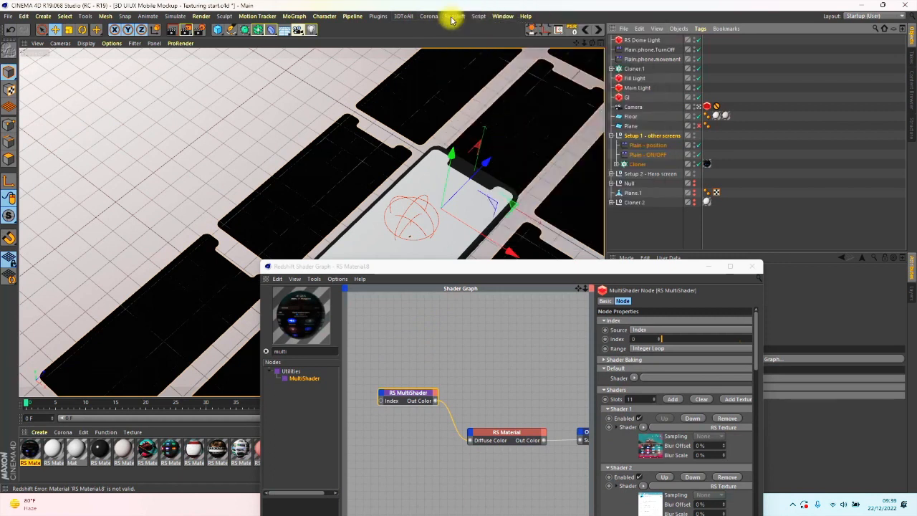
left_click(200, 34)
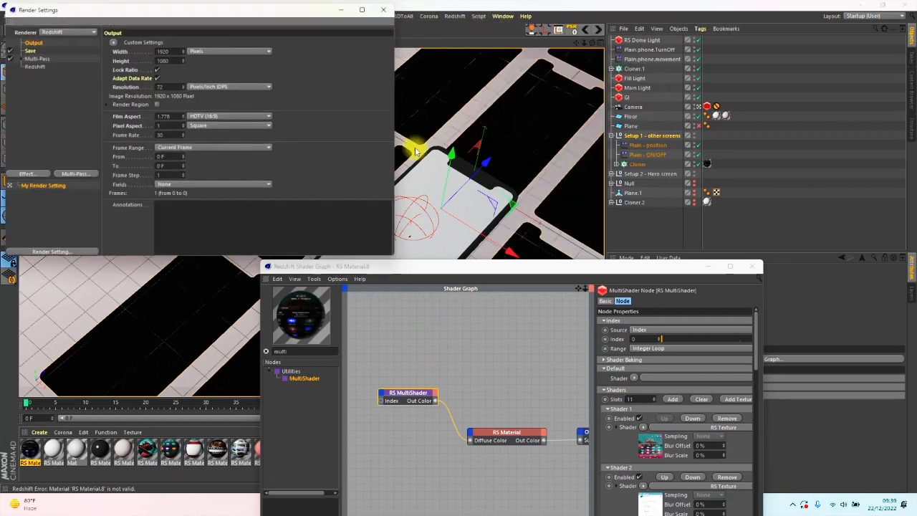
left_click_drag(171, 49, 146, 55)
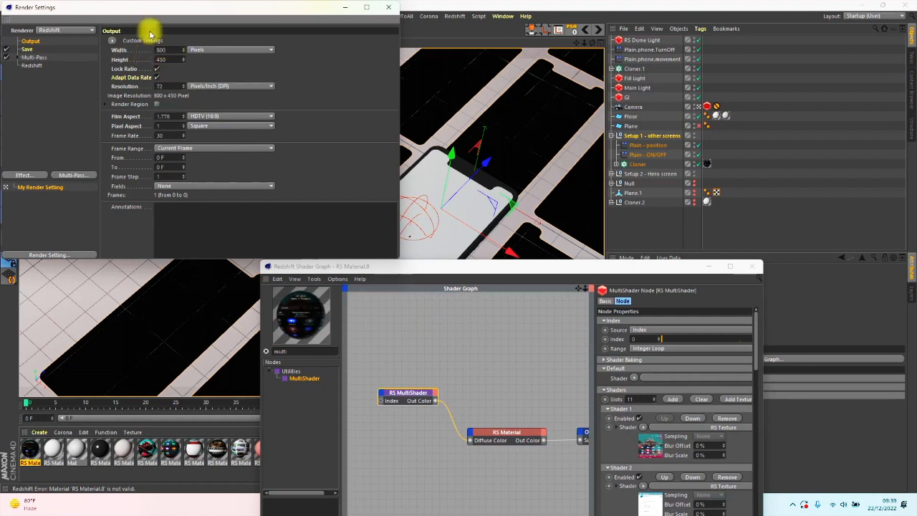
left_click(388, 7)
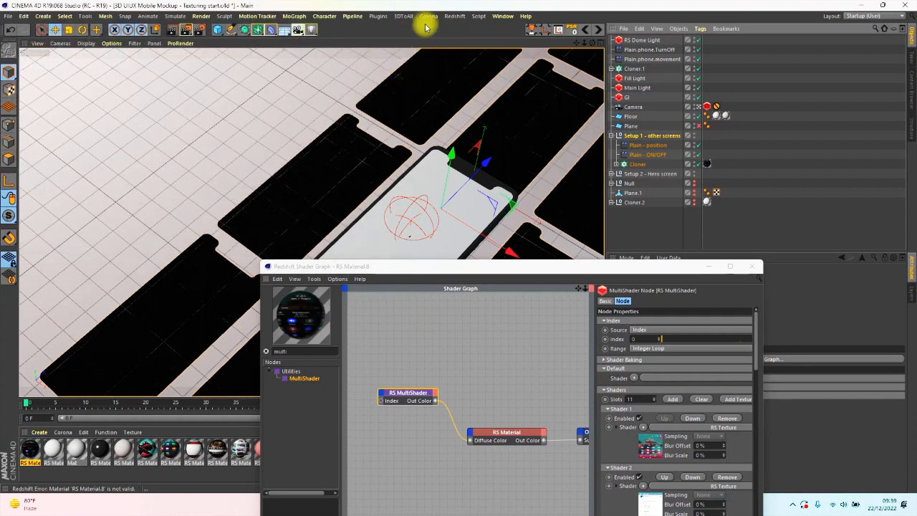
- Start a live render of the scene in the Redshift RenderView, with the shader graph window placed beside it
left_click(454, 16)
left_click(473, 94)
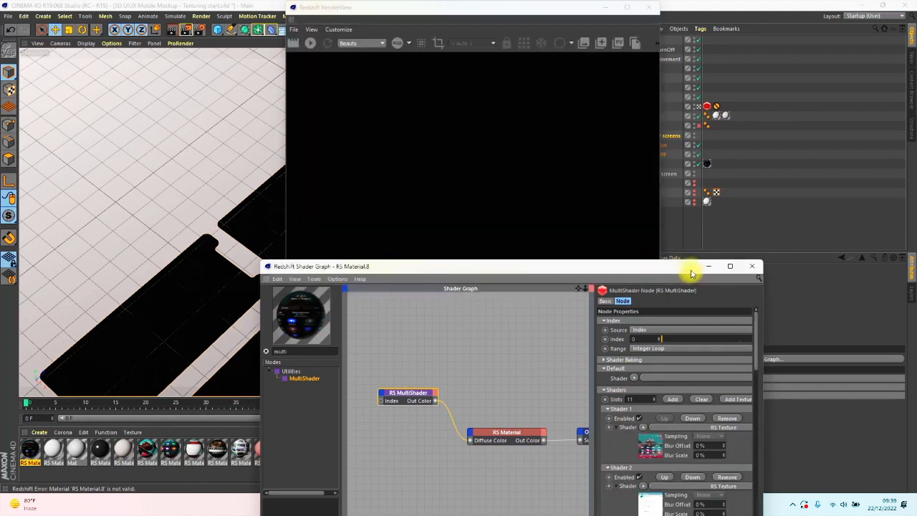
left_click_drag(685, 266, 715, 257)
left_click(310, 40)
left_click_drag(454, 12, 204, 31)
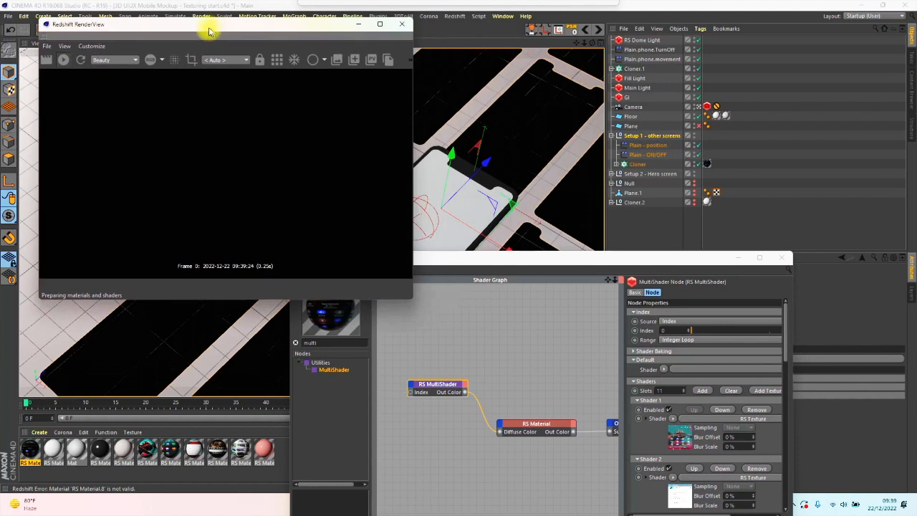
left_click(543, 260)
left_click_drag(555, 258, 684, 72)
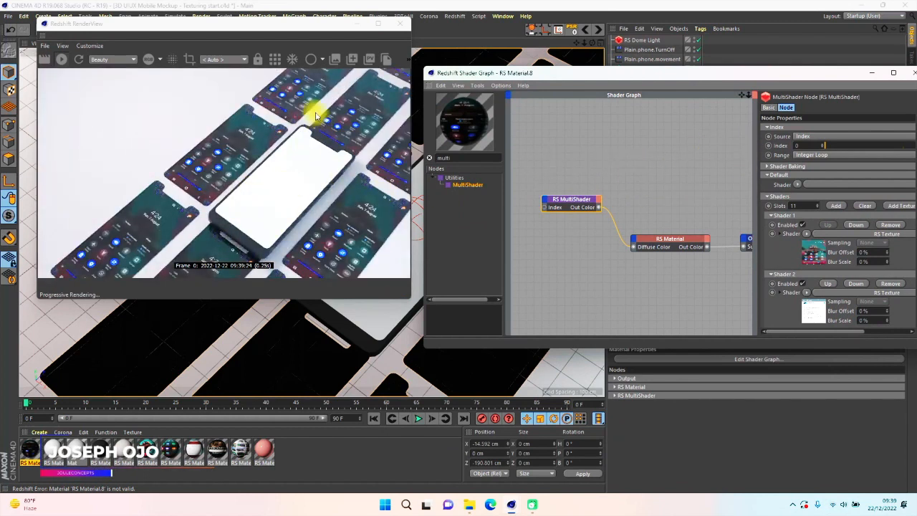
left_click_drag(593, 75, 704, 144)
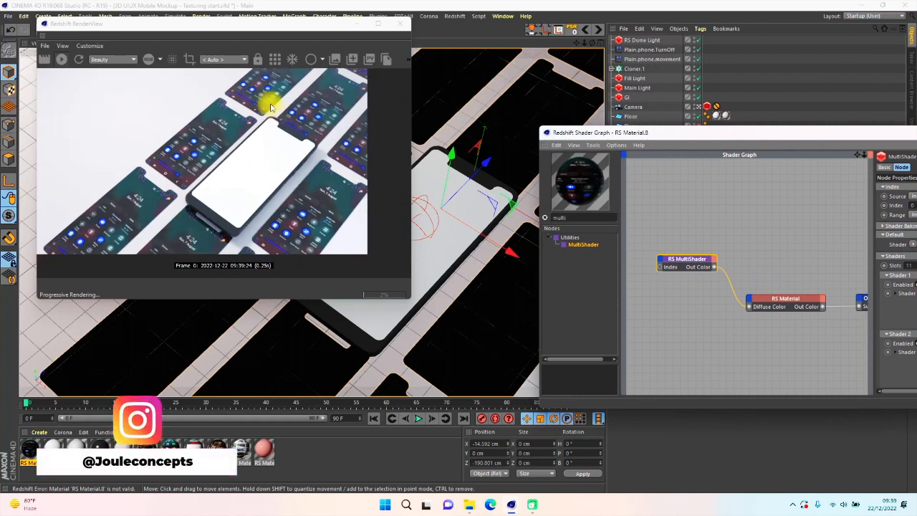
- Set the MultiShader's index source to MoGraph ID so that each clone gets its own screen texture
left_click_drag(673, 135, 545, 32)
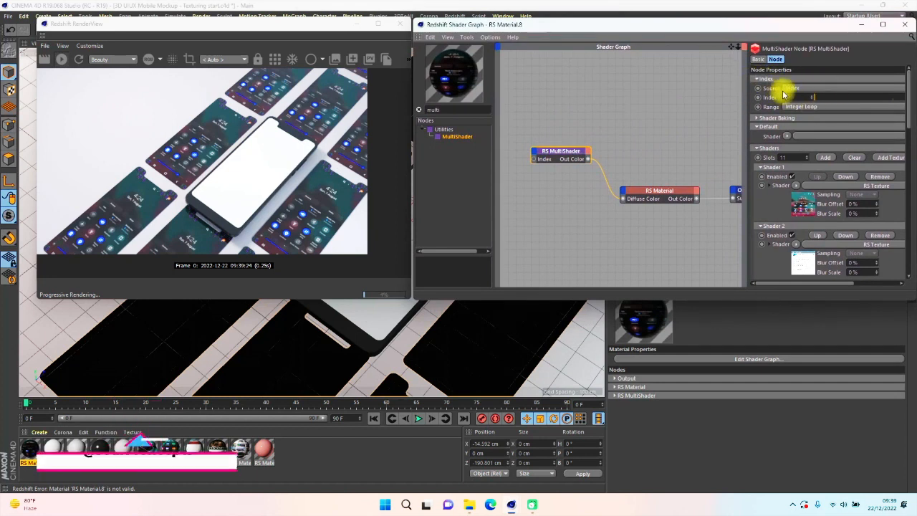
left_click(806, 89)
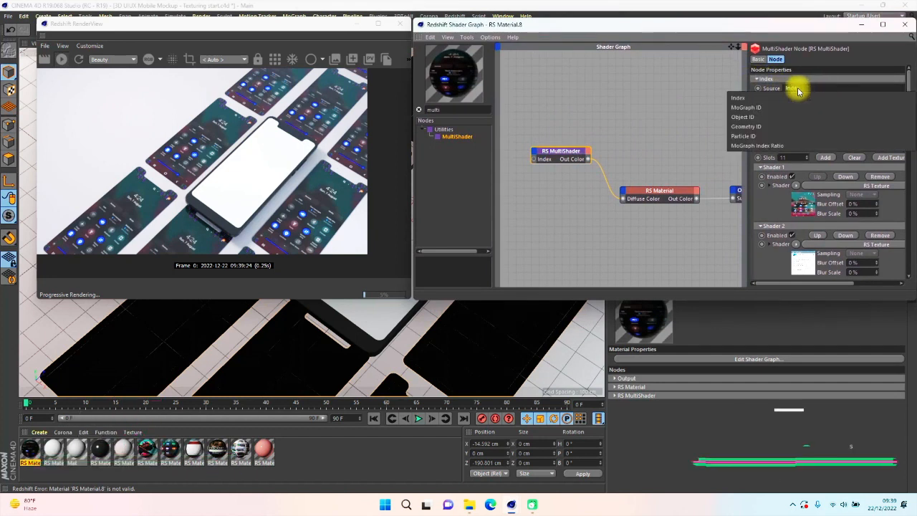
left_click(745, 108)
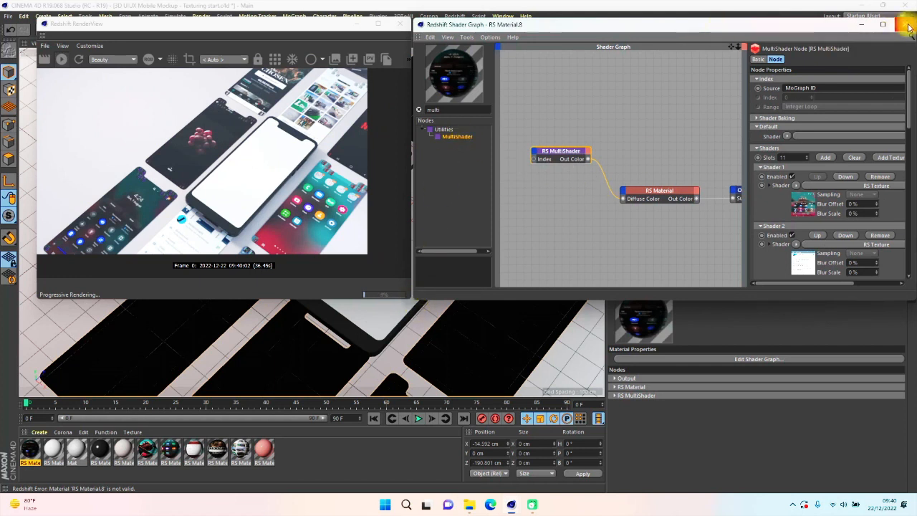
- Stop the live render and close the shader graph and RenderView windows
left_click(906, 25)
left_click(62, 60)
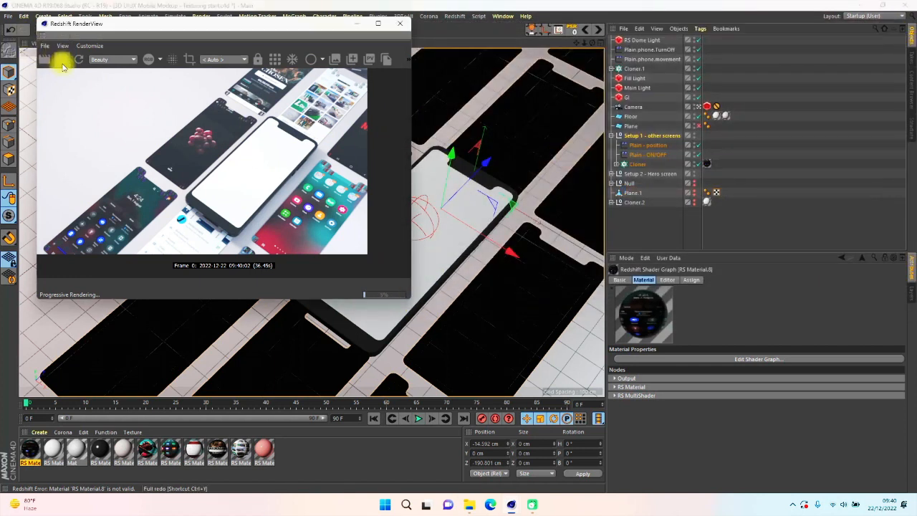
left_click_drag(383, 24, 364, 85)
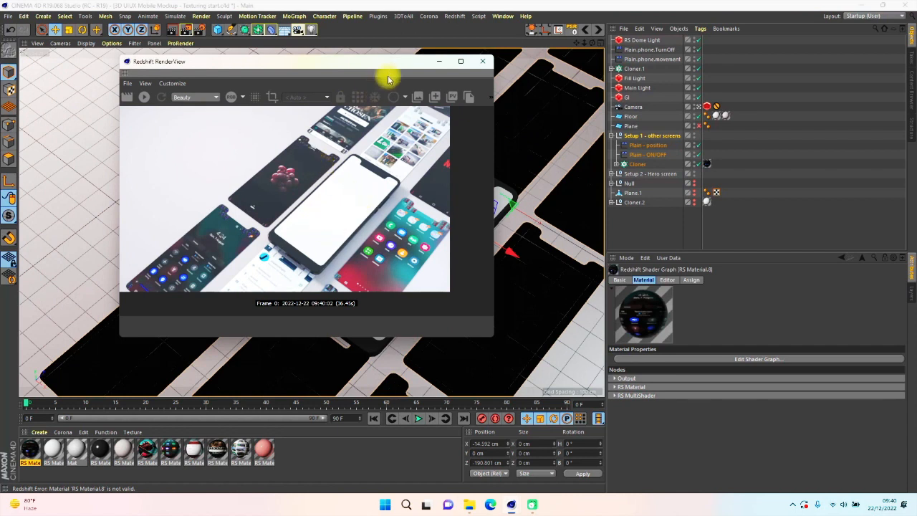
mouse_move(389, 70)
left_mouse_down()
mouse_move(330, 72)
mouse_move(397, 71)
left_mouse_up()
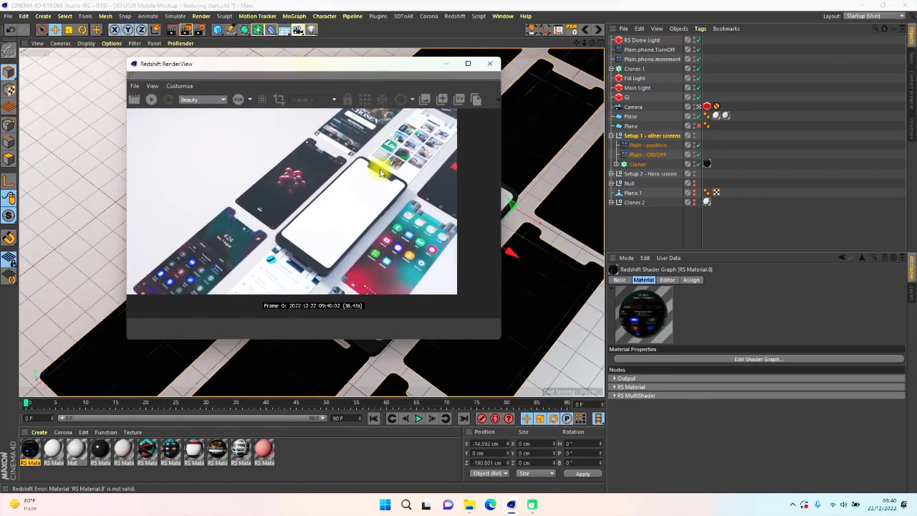
left_click(611, 135)
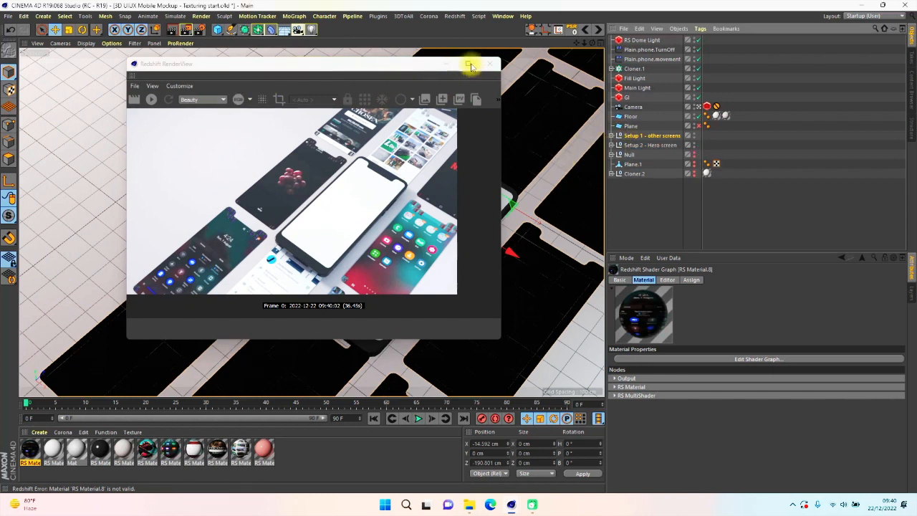
left_click(577, 31)
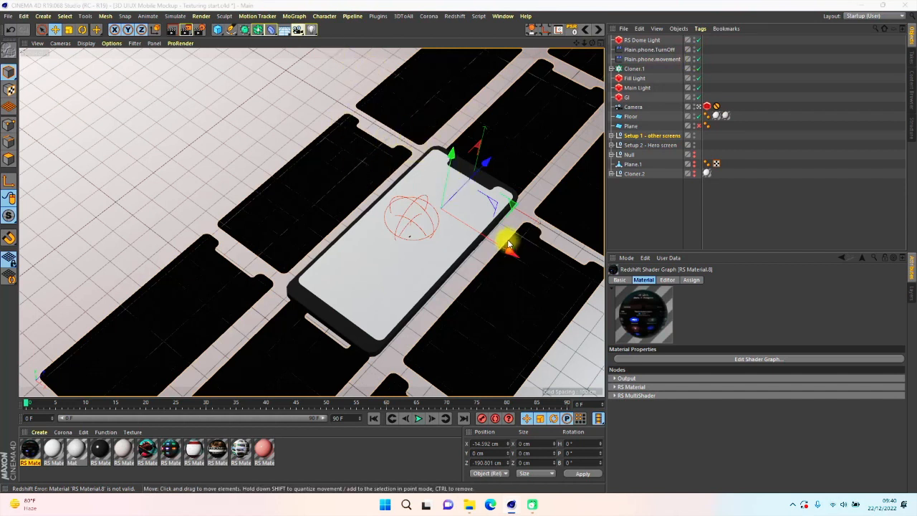
- Rename the existing render setting as Render settings other screens and add a new render setting
left_click(198, 29)
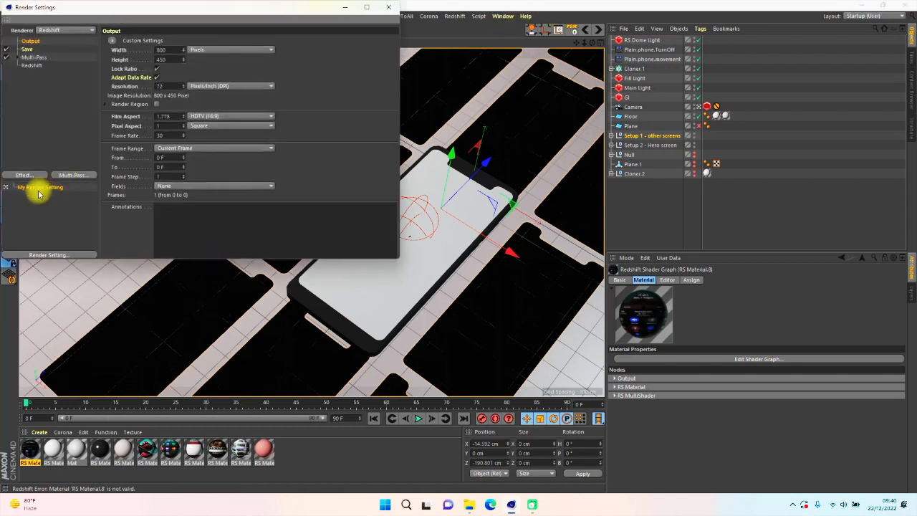
double_click(64, 187)
left_click_drag(66, 188, 31, 191)
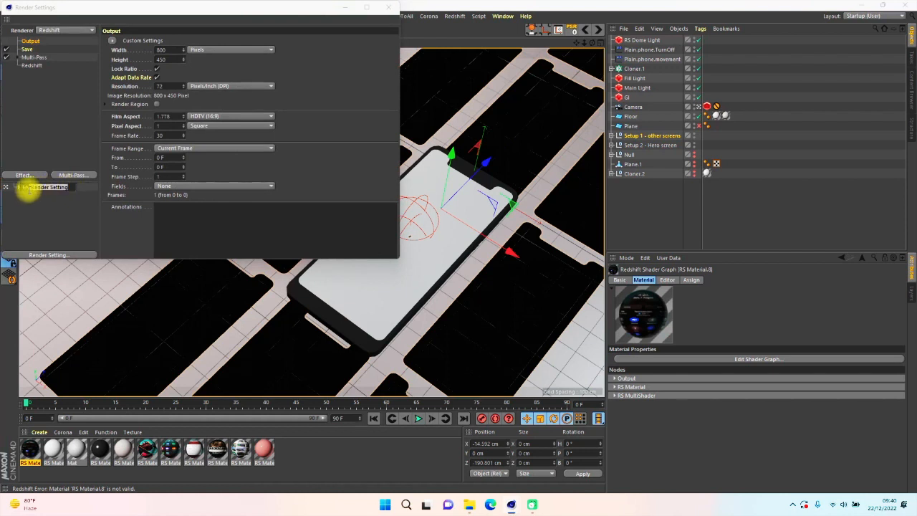
type("Render set")
type("tings other screen")
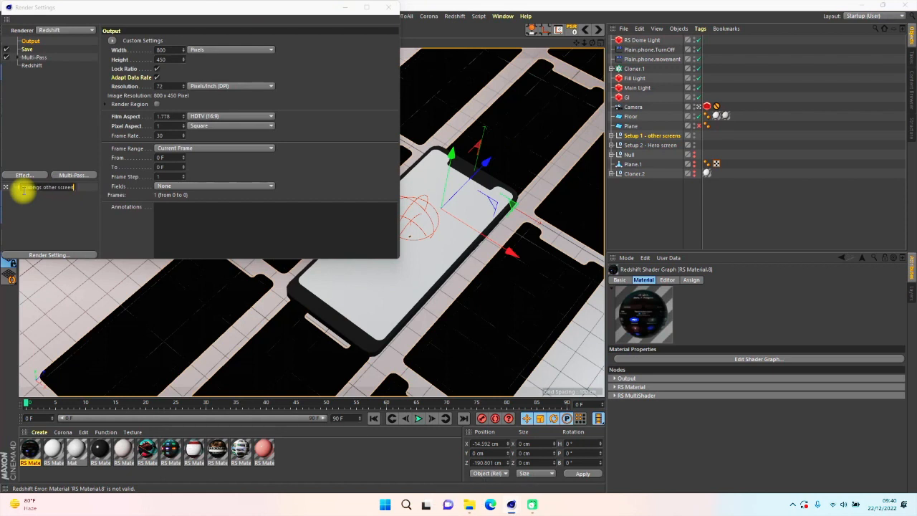
key("Return")
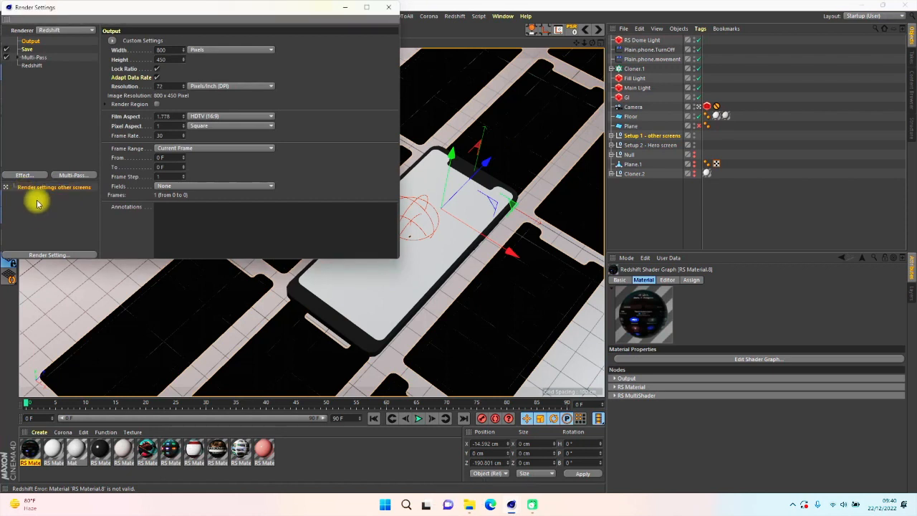
right_click(37, 204)
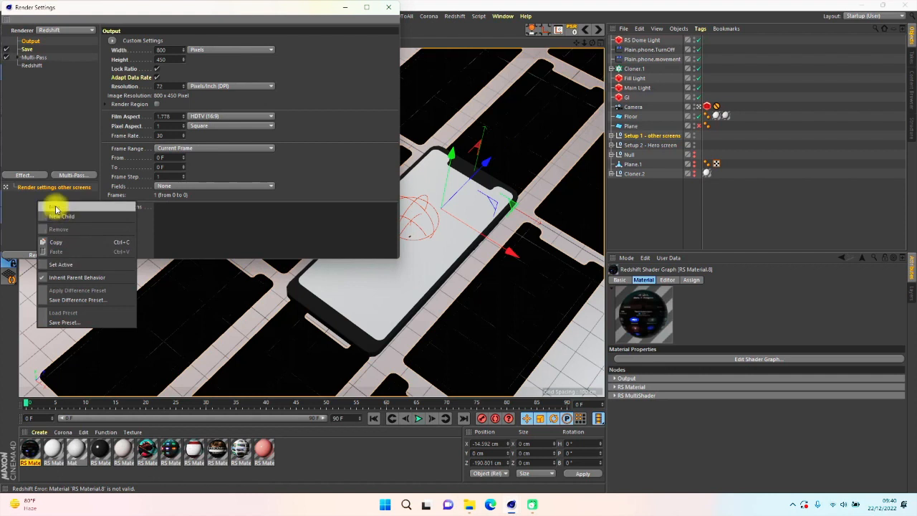
left_click(56, 206)
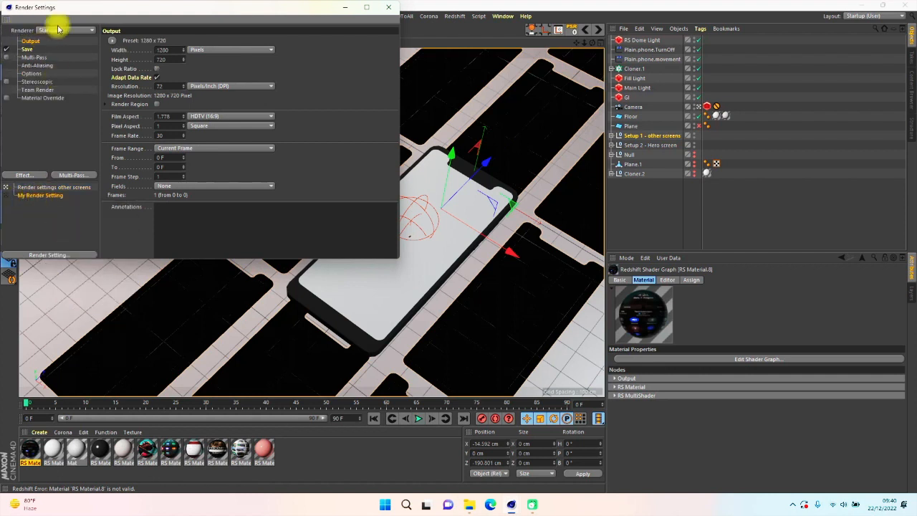
- Set the new render setting's anti-aliasing to Best
left_click(36, 65)
left_click(207, 40)
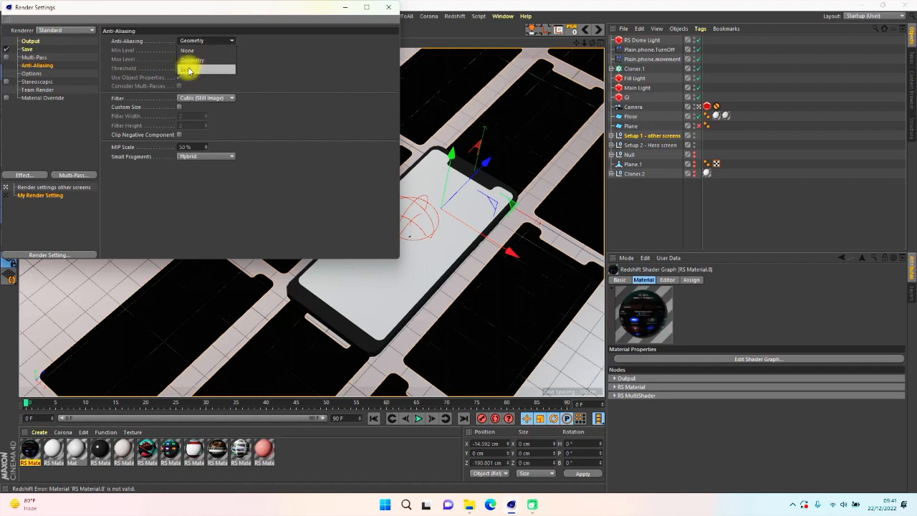
left_click(183, 64)
- Set the output resolution of the new render setting to 1920 x 1080 pixels and lock its ratio
left_click(30, 41)
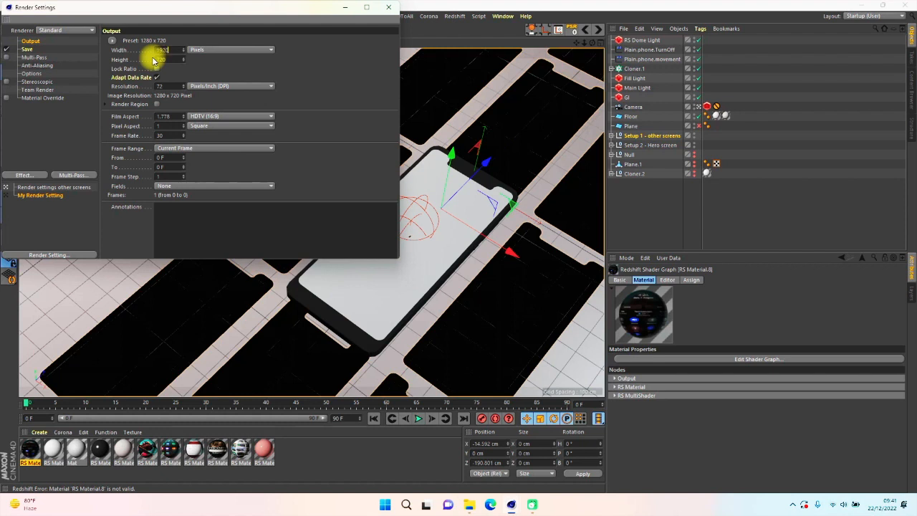
double_click(162, 60)
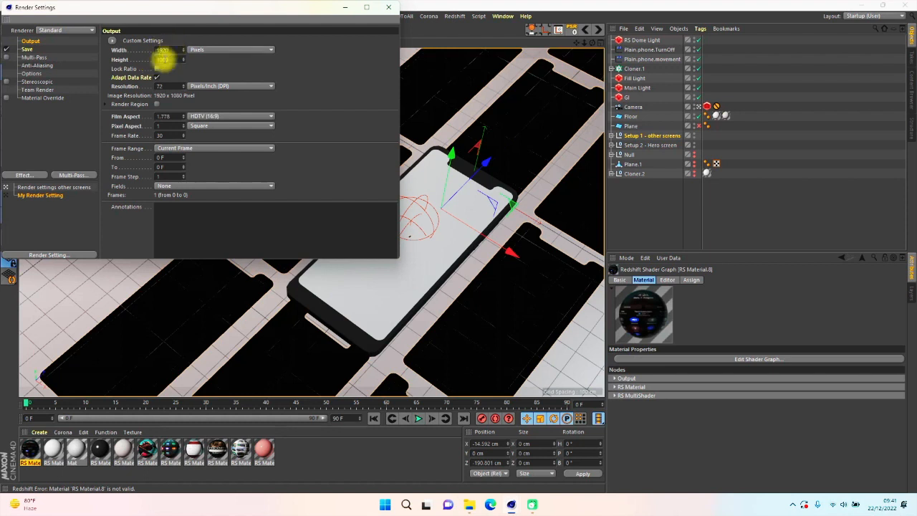
left_click(156, 69)
- Enable Multi-Pass for the new render setting and add an Object Buffer pass
left_click(33, 65)
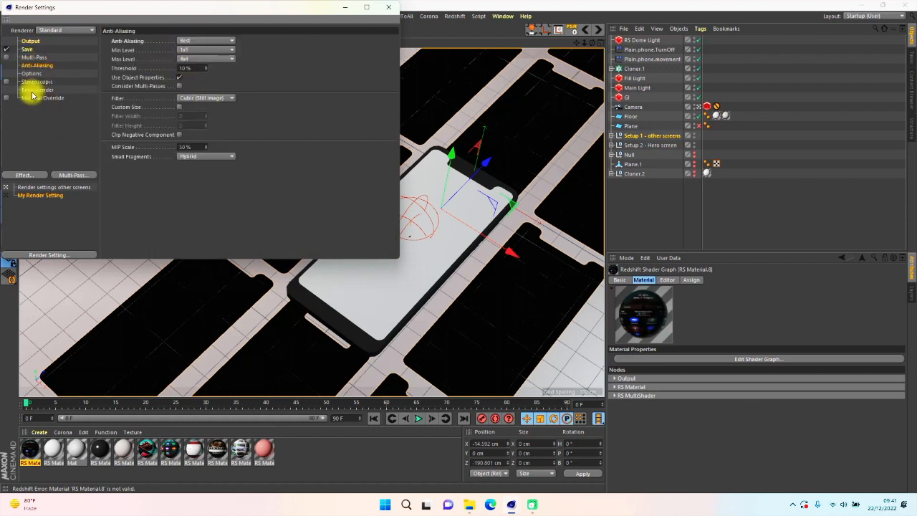
left_click(32, 91)
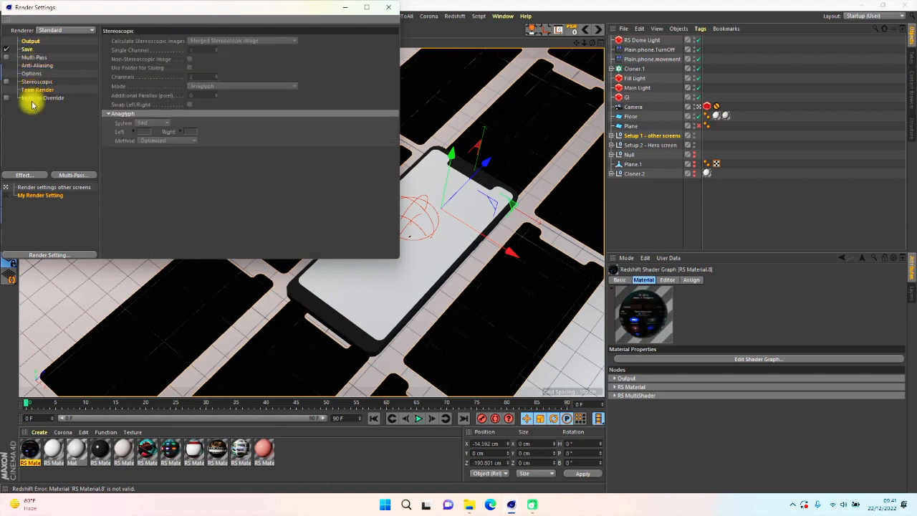
left_click(31, 58)
left_click(6, 57)
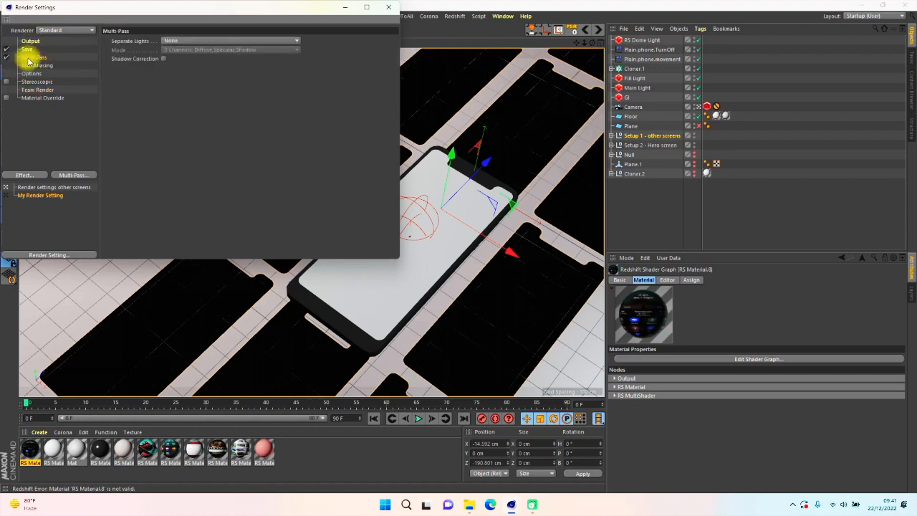
left_click(72, 176)
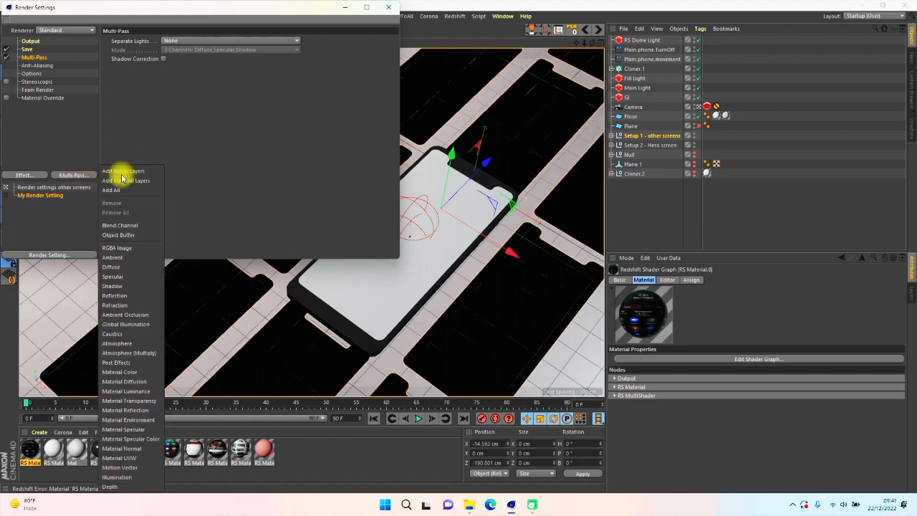
left_click(116, 236)
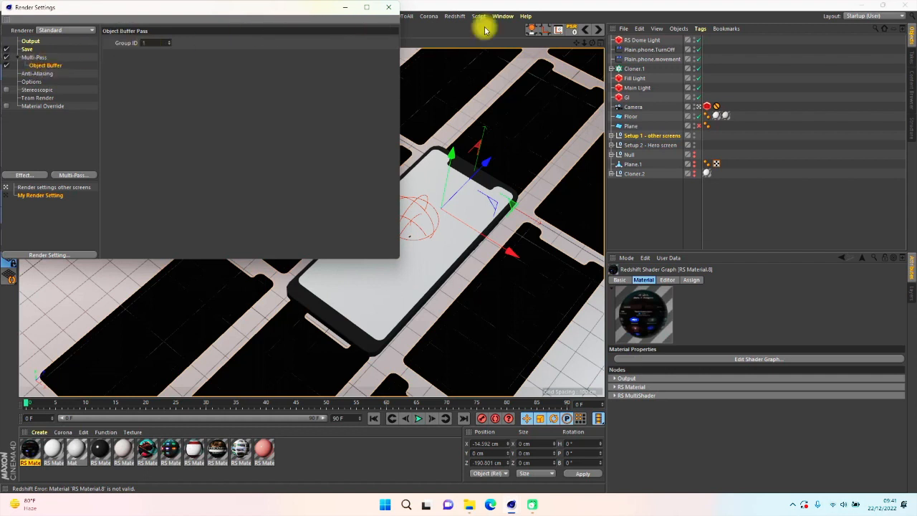
- Make a backup copy of the Setup 2 - Hero screen null at the end of the object list and hide it
left_click_drag(314, 16, 273, 357)
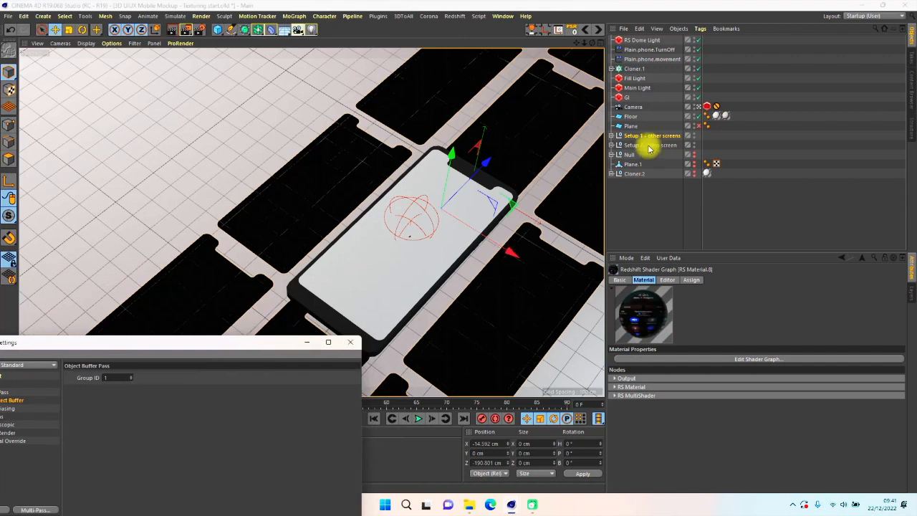
left_click(658, 145)
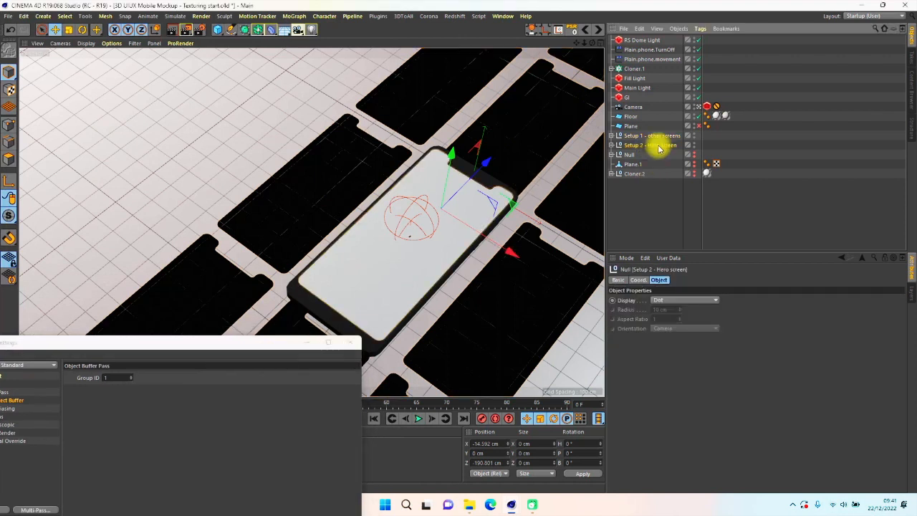
left_click(611, 146)
left_click(611, 145)
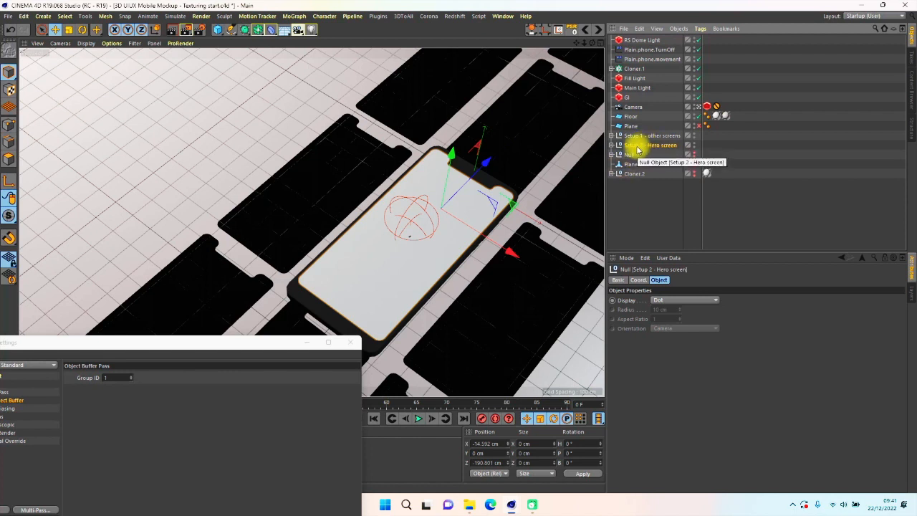
left_click_drag(641, 148, 682, 189)
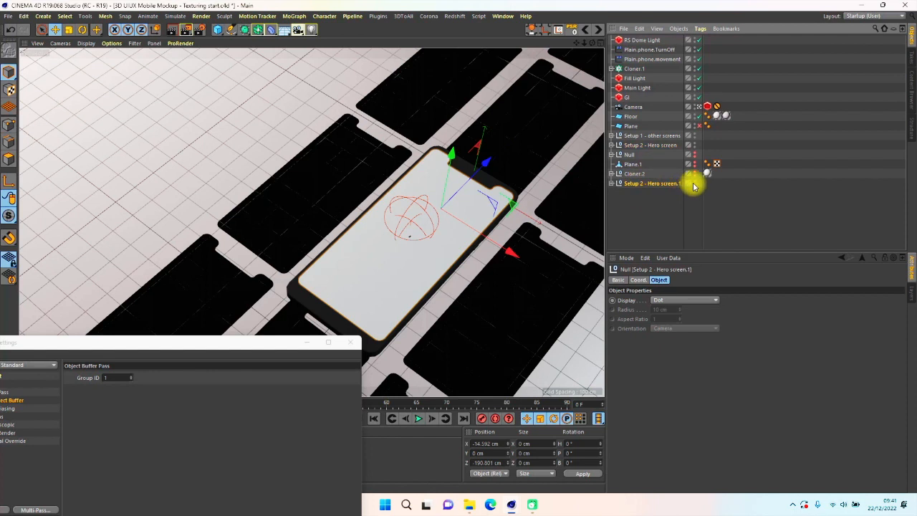
- Make the Cloner inside the Setup 2 - Hero screen null editable
left_click(610, 144)
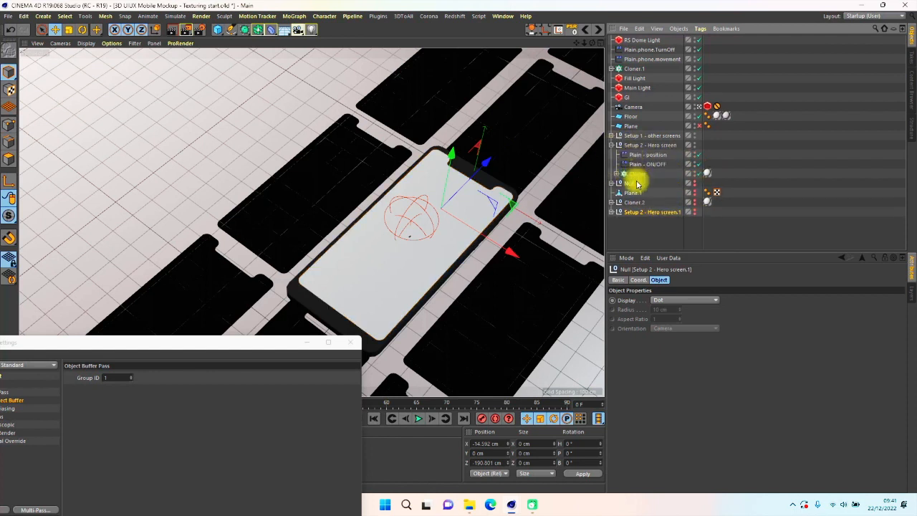
left_click(633, 174)
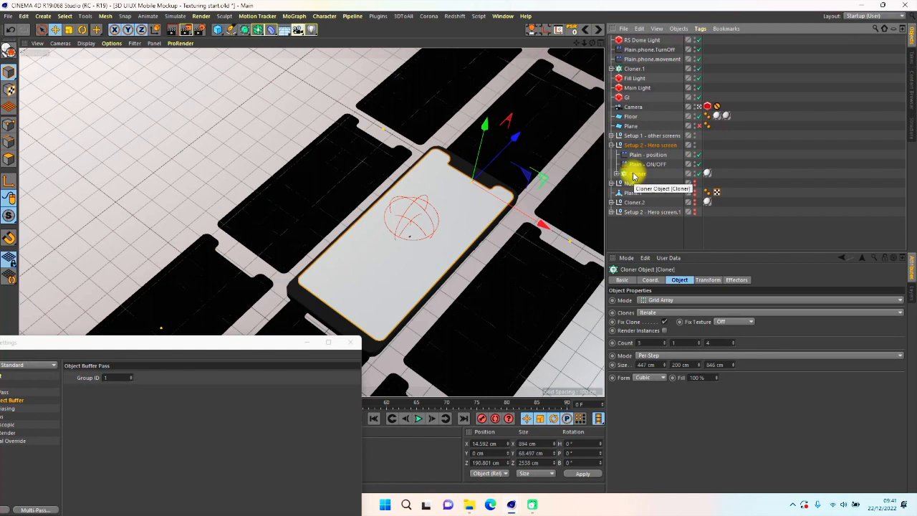
key("c")
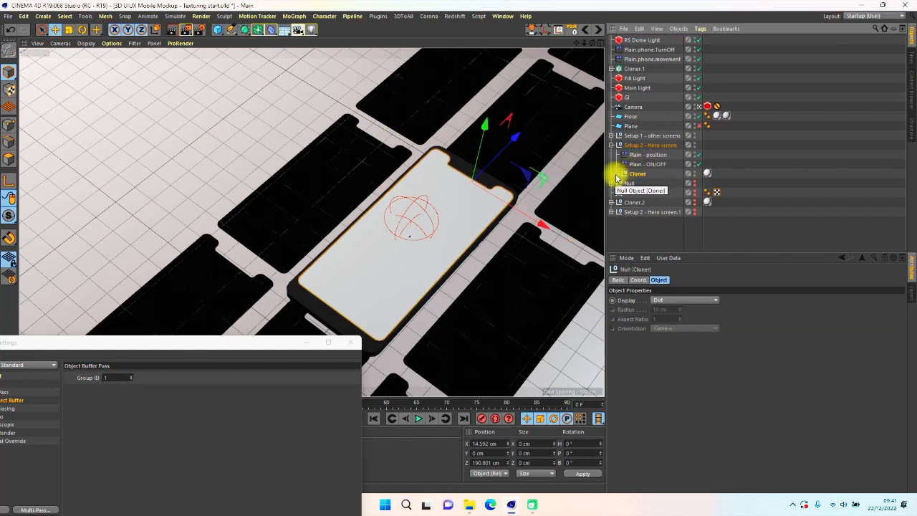
- Identify which object is the hero phone's screen in the converted Cloner group and delete Mobile Screen 0 through Mobile Screen 3
left_click(615, 174)
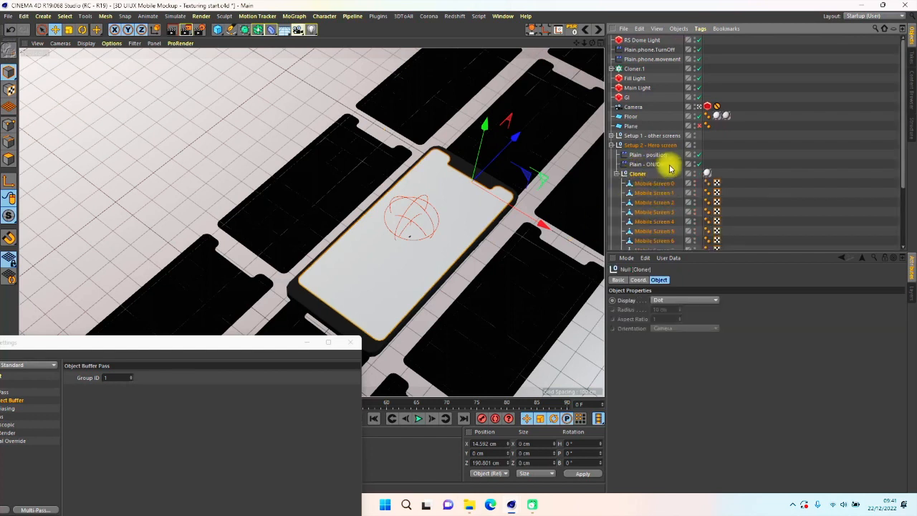
scroll(723, 166, "down", 3)
left_click(655, 127)
left_click(655, 135)
left_click(654, 127)
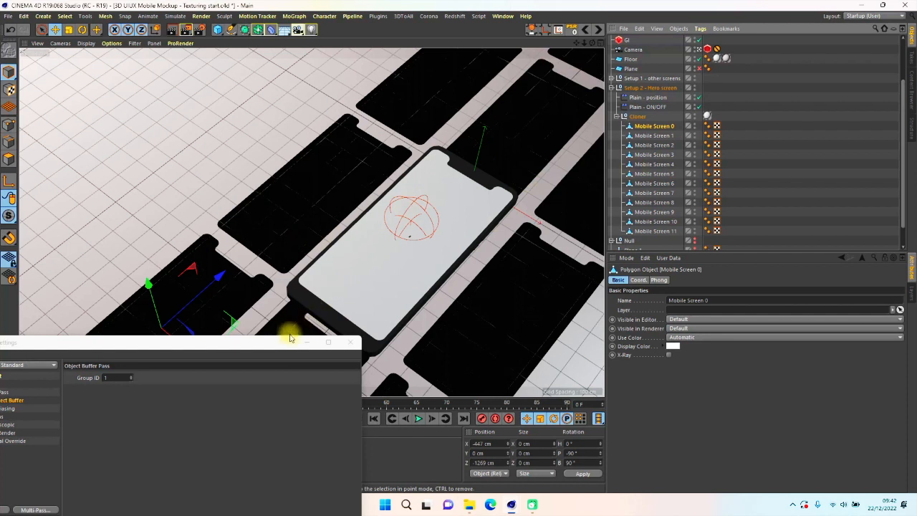
left_click_drag(273, 346, 286, 475)
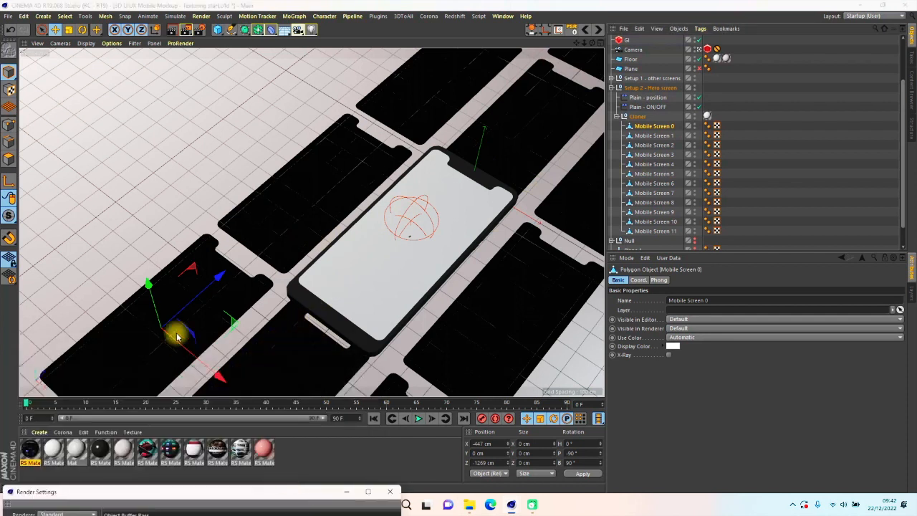
left_click(654, 136)
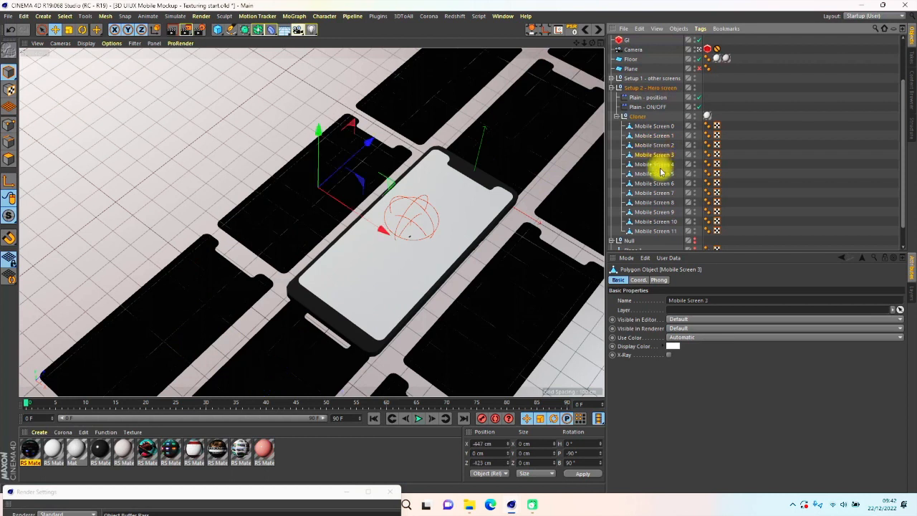
left_click(660, 164)
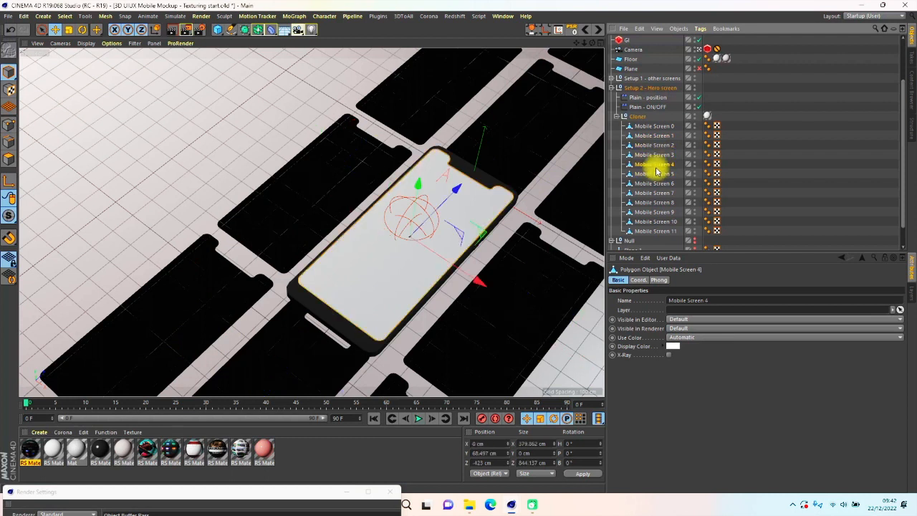
left_click(662, 155)
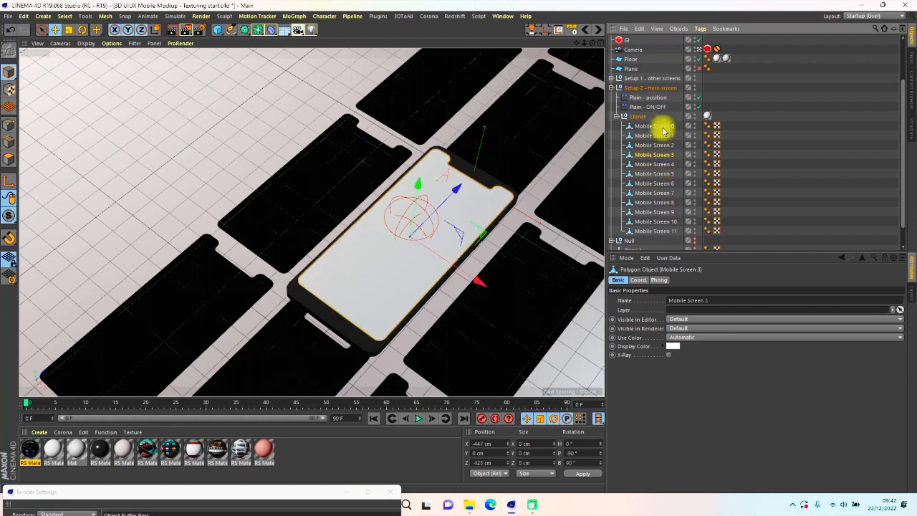
left_click(663, 126, "shift")
key("Delete")
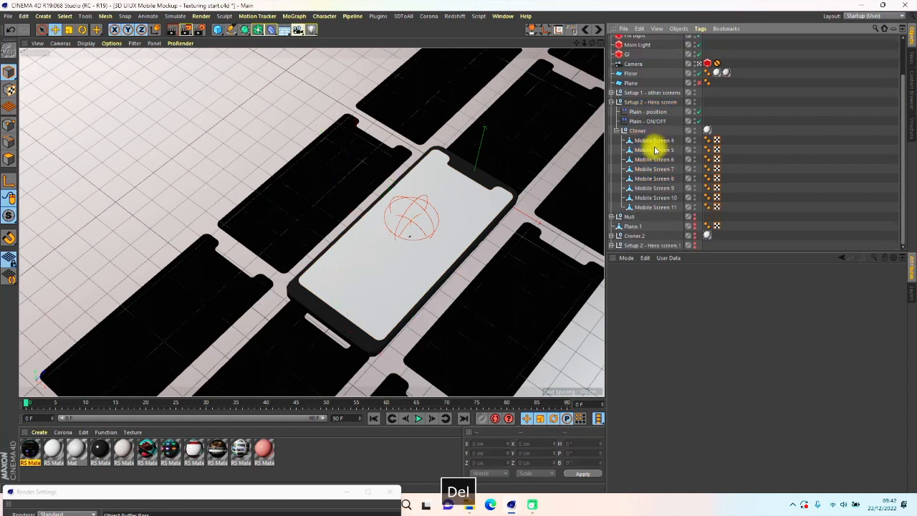
- Delete Mobile Screen 5 through Mobile Screen 11 so that only the hero phone's screen is left in the group
left_click(656, 150)
left_click(656, 207, "shift")
key("Delete")
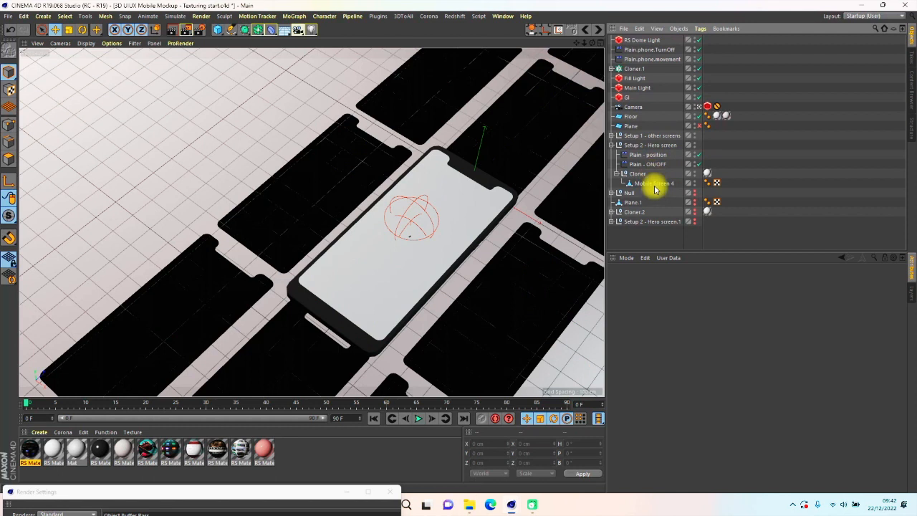
- Add a Compositing tag to Mobile Screen 4 and enable object buffer 1, matching the Group ID of the Object Buffer pass
left_click(652, 183)
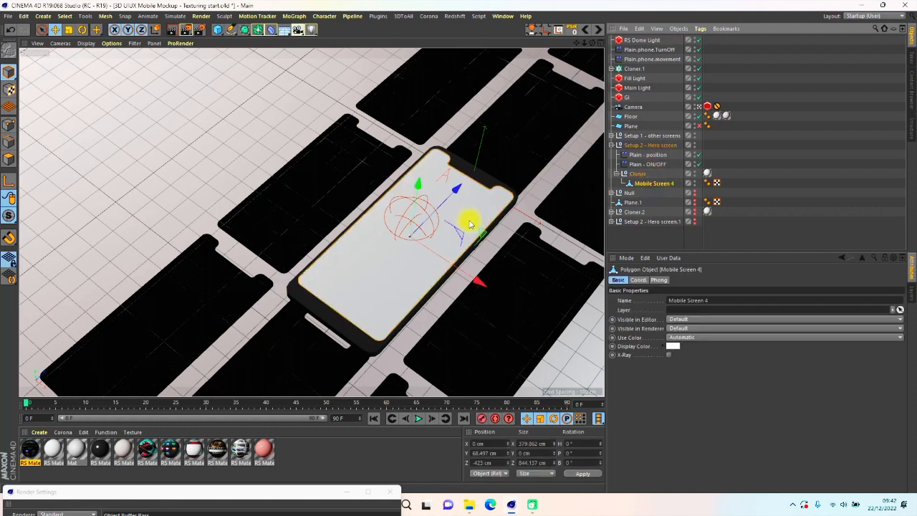
right_click(657, 186)
mouse_move(689, 115)
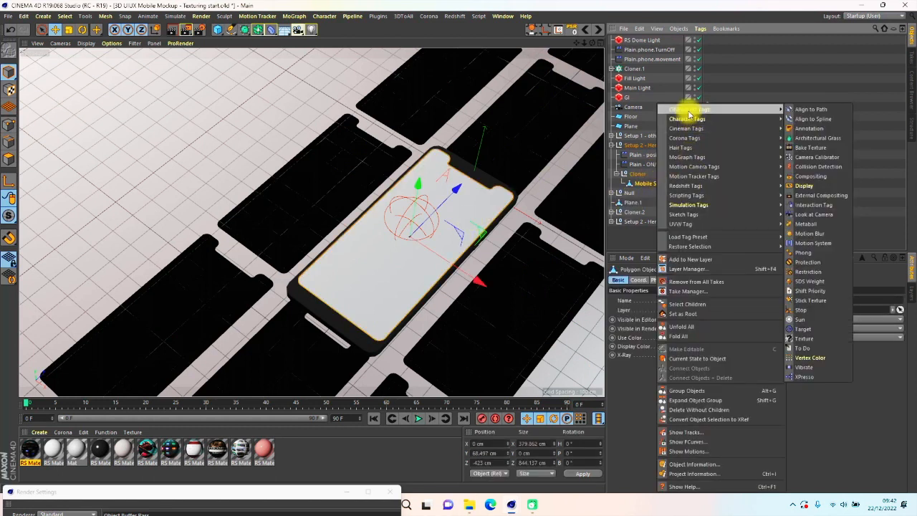
left_click(813, 176)
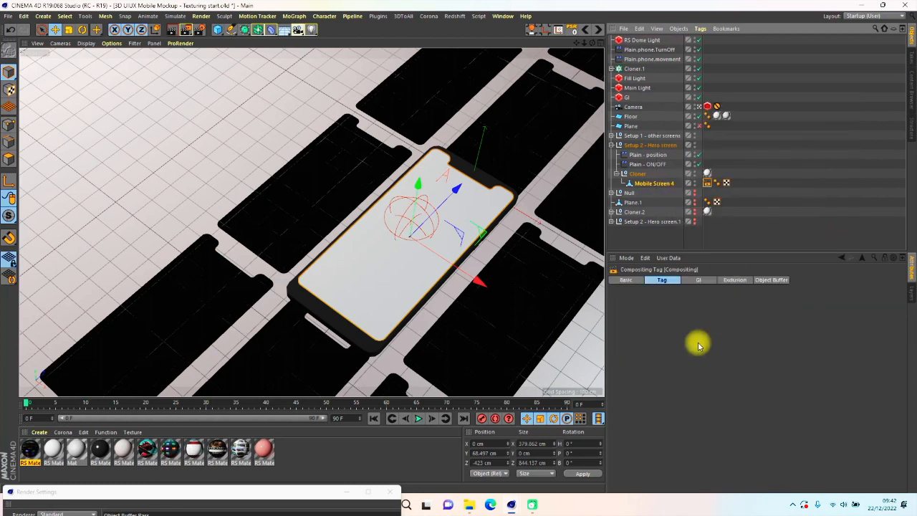
left_click(771, 280)
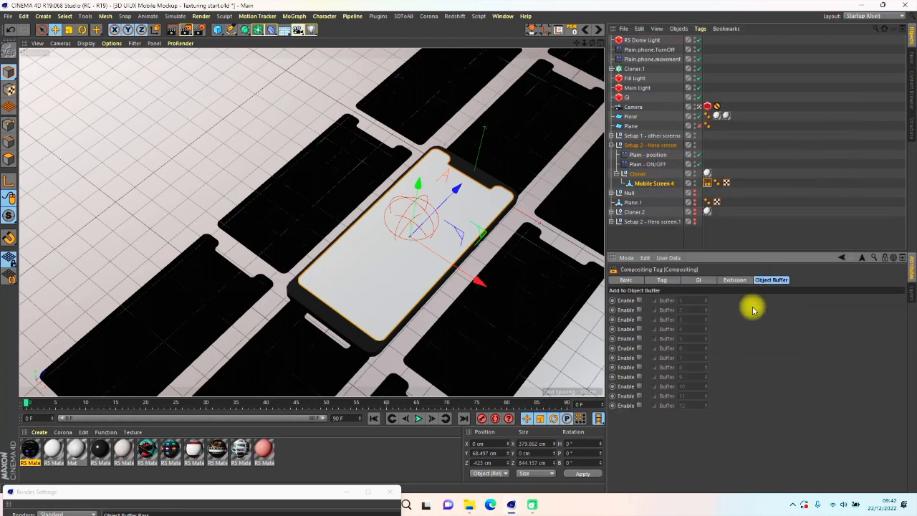
left_click(639, 300)
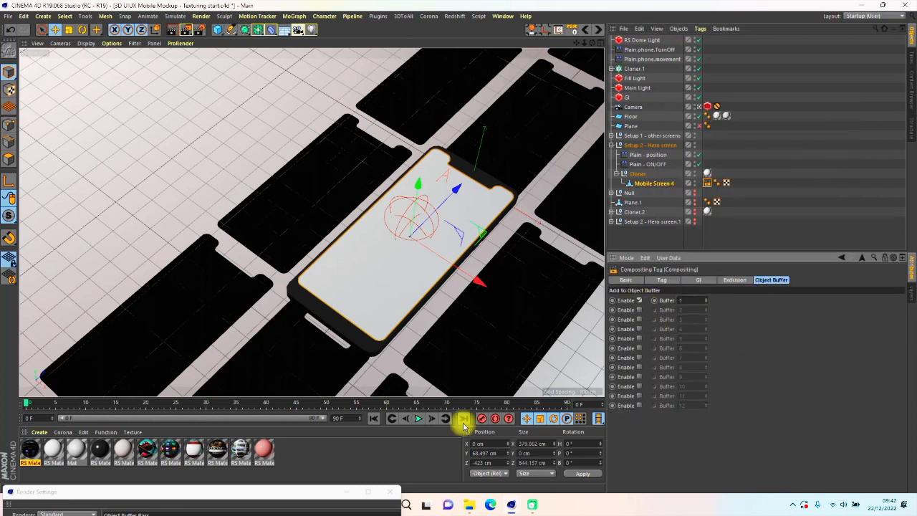
left_click_drag(297, 497, 461, 124)
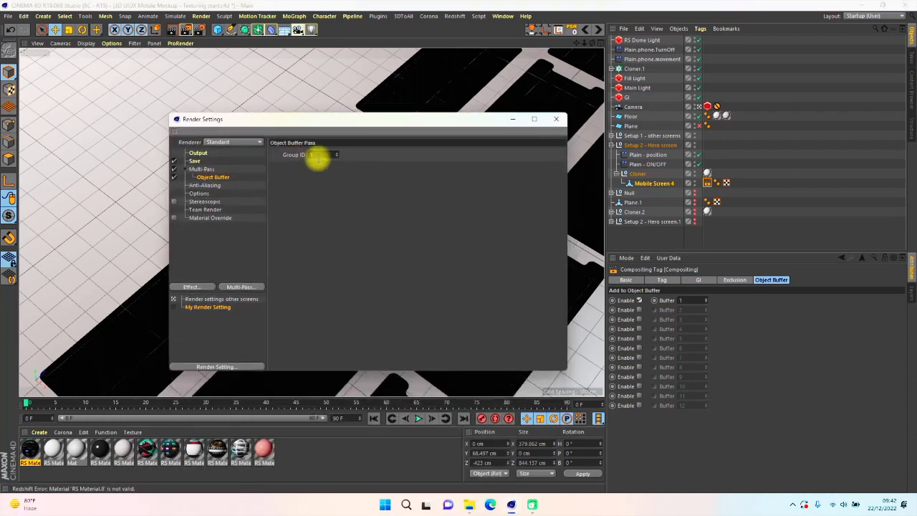
left_click(311, 155)
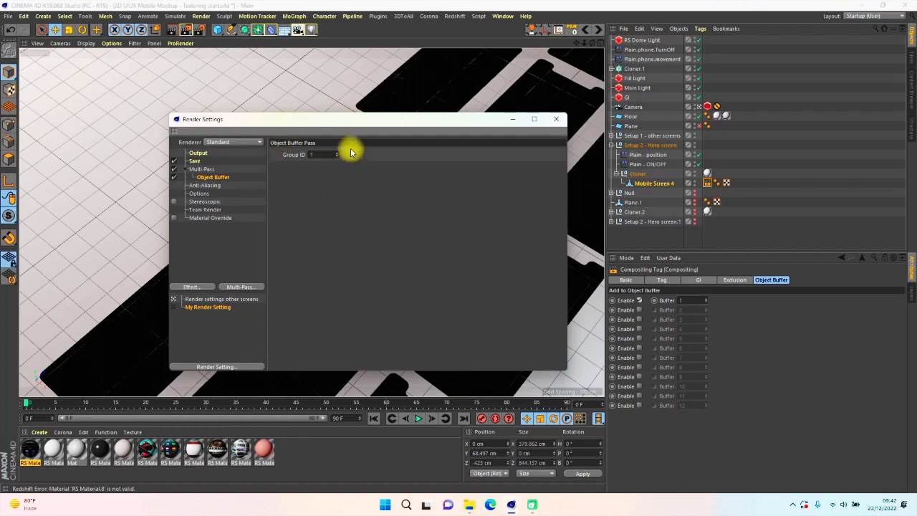
- Enable Alpha Channel and Straight Alpha for the regular image in the new render setting's save options
left_click(198, 154)
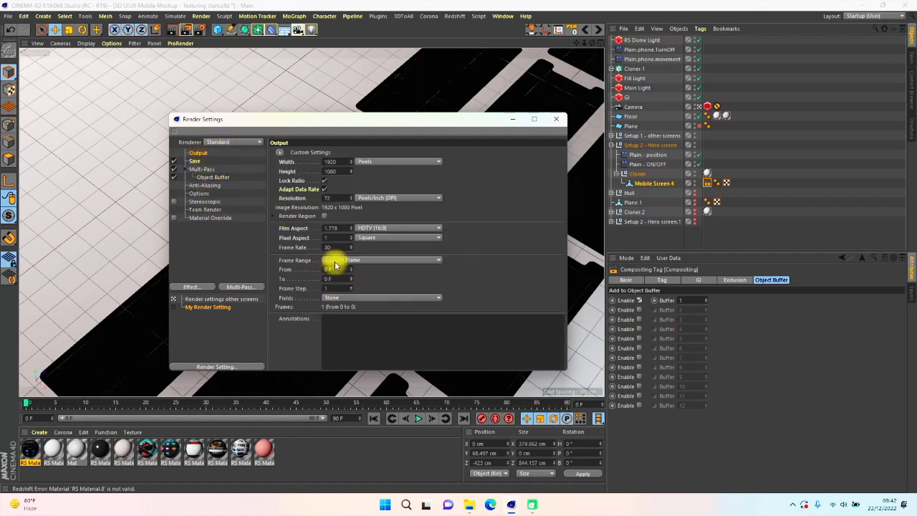
left_click(193, 160)
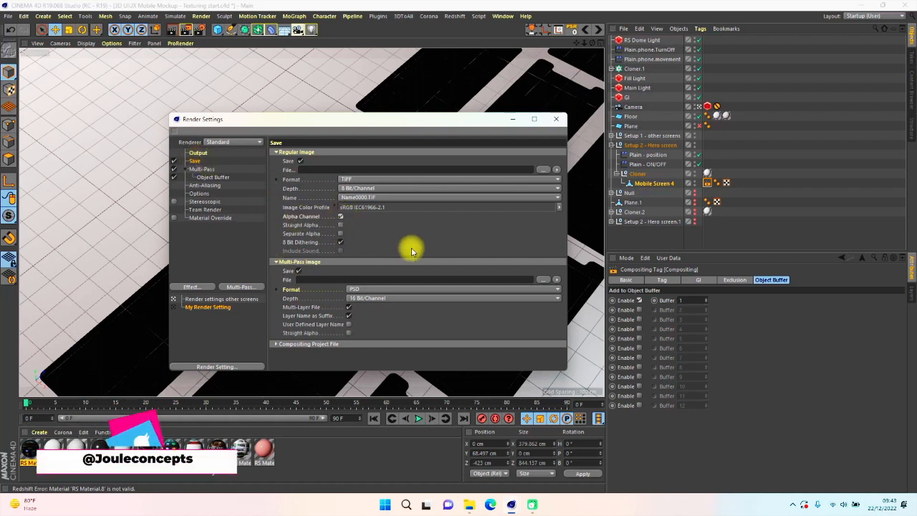
left_click(341, 216)
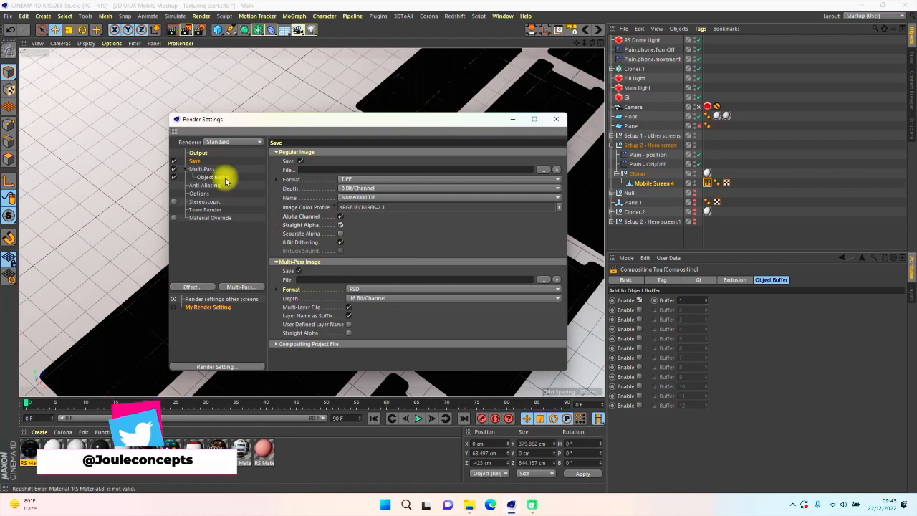
left_click(195, 155)
left_click(194, 161)
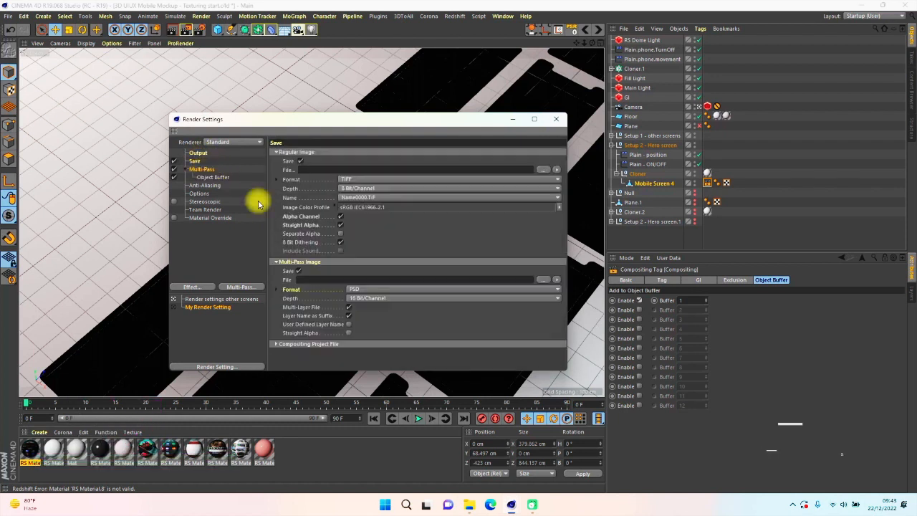
left_click(204, 169)
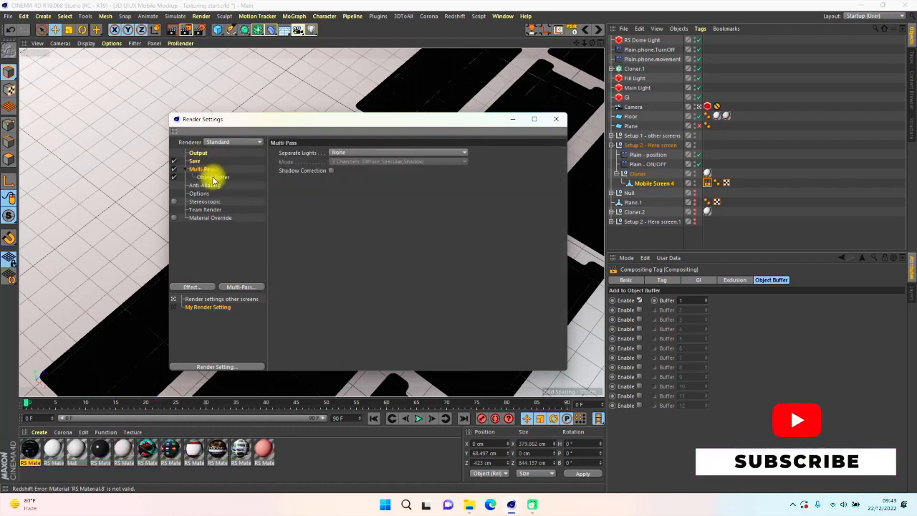
- Rename My Render Setting to "Render settings hero screen", basing the name on the other-screens render setting
left_click_drag(477, 120, 452, 84)
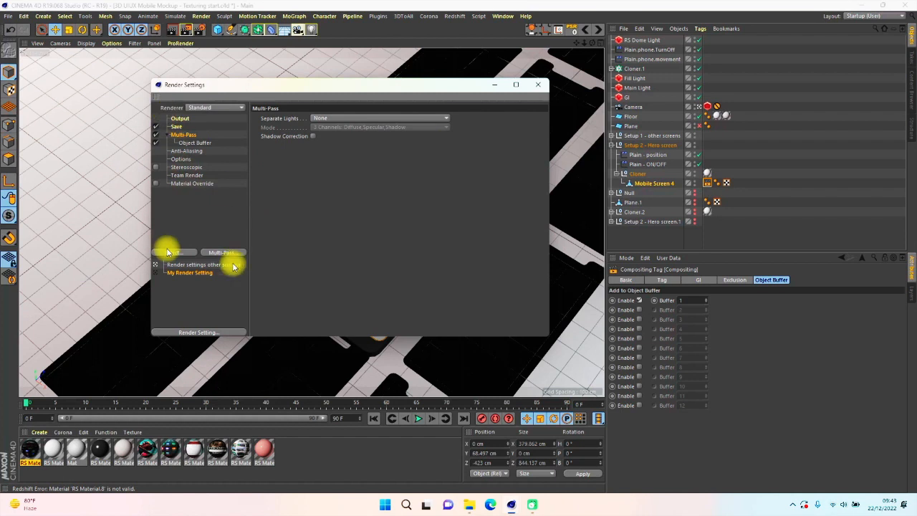
left_click(181, 265)
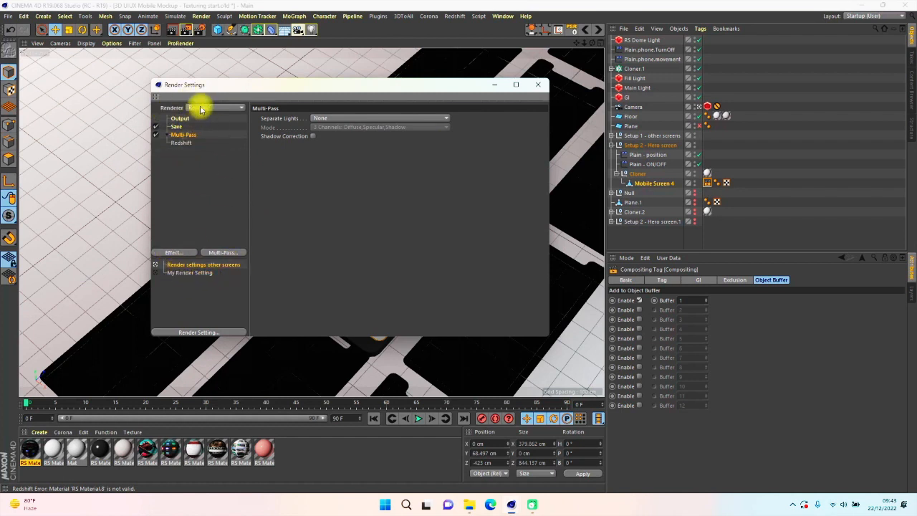
left_click(186, 272)
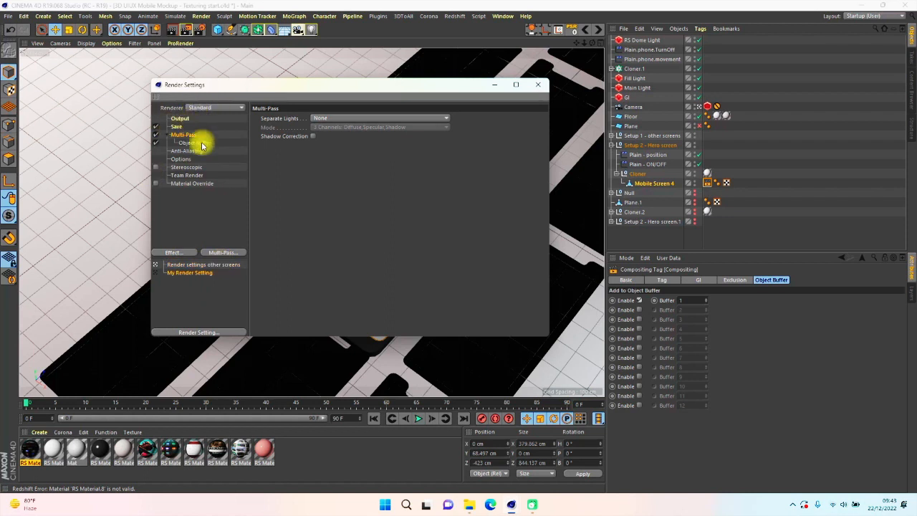
double_click(195, 273)
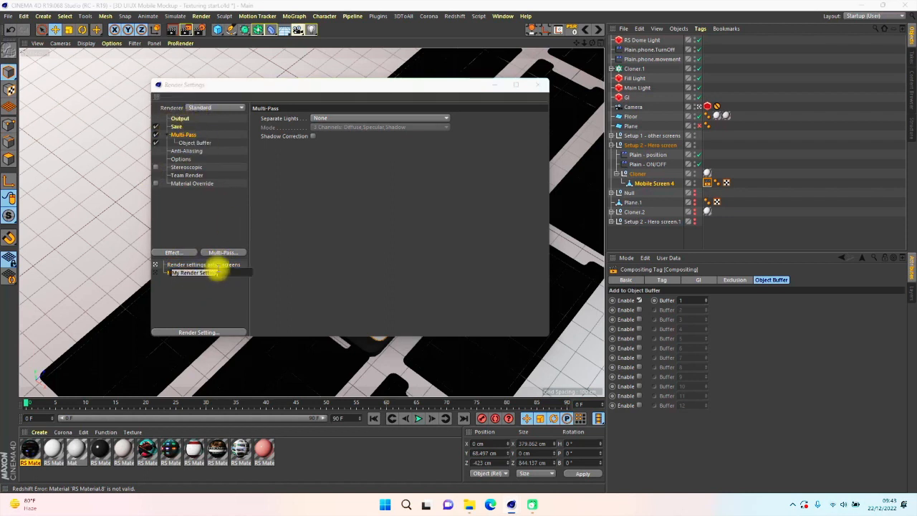
double_click(215, 264)
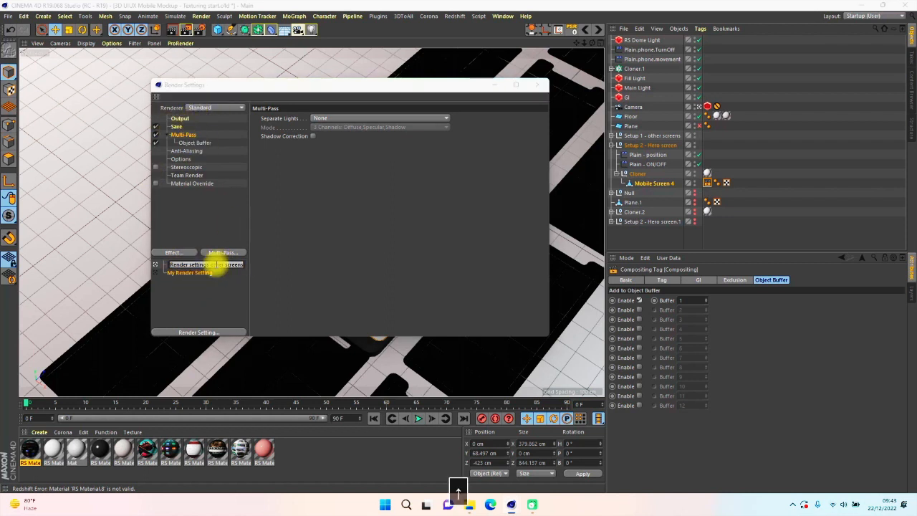
key("ctrl+c")
key("Down")
double_click(203, 273)
key("ctrl+v")
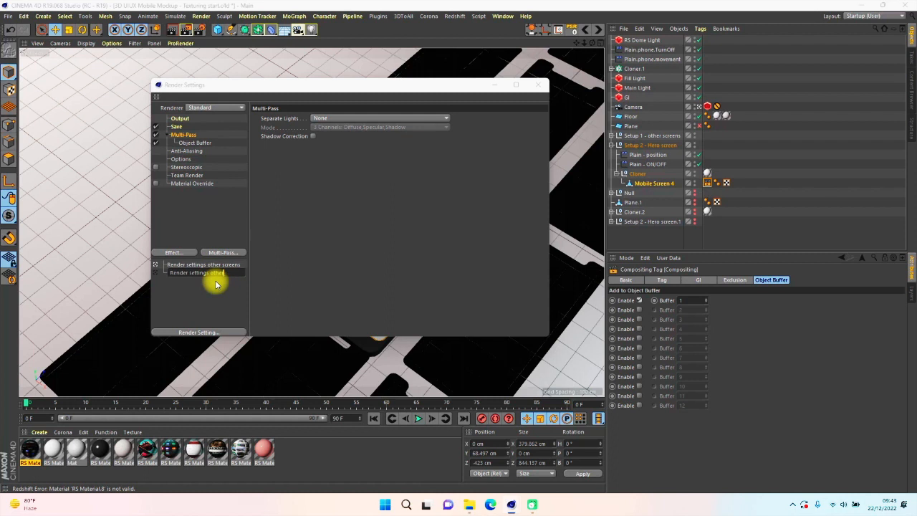
type("ro screen")
key("Return")
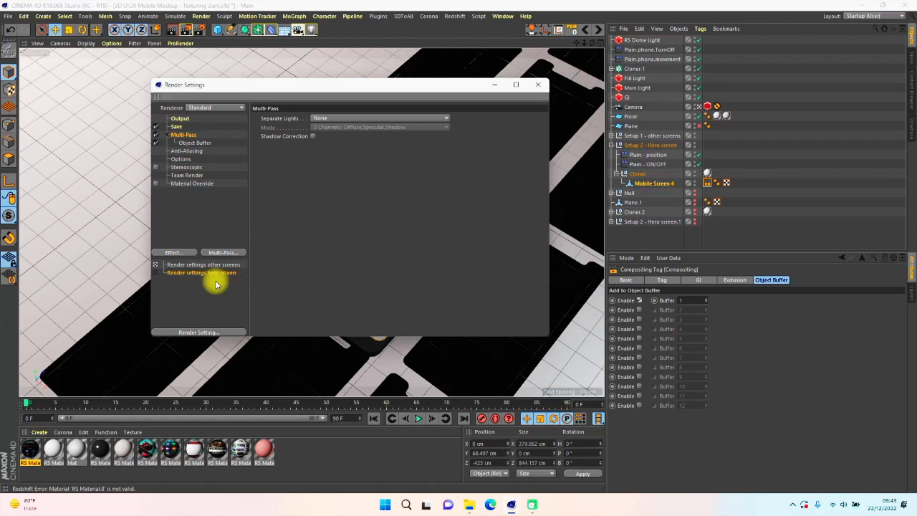
- Set the other-screens render setting's output to 1920 x 1080 pixels and check the output size of the hero-screen setting
left_click(202, 264)
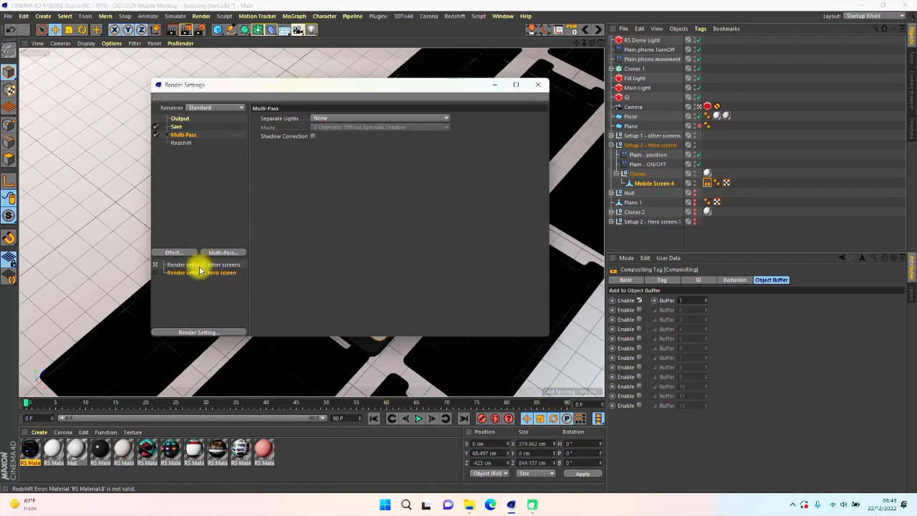
left_click(180, 119)
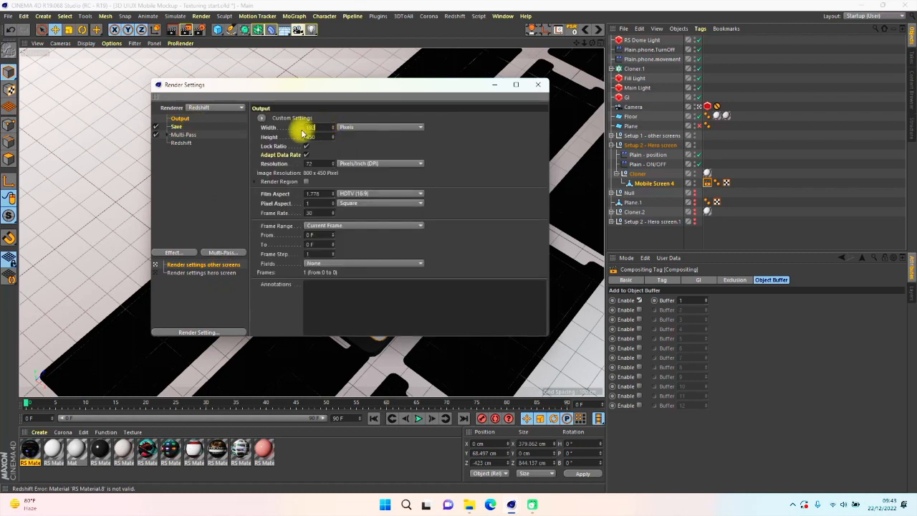
left_click(211, 273)
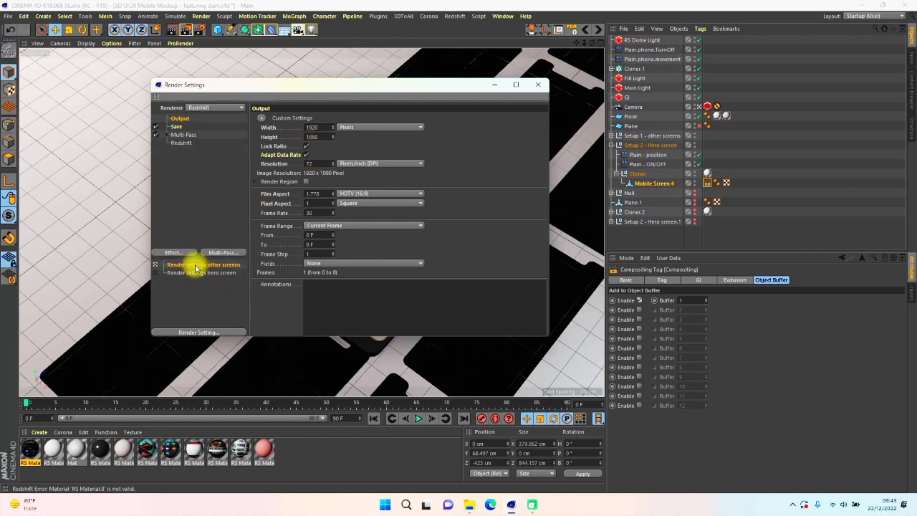
left_click(175, 274)
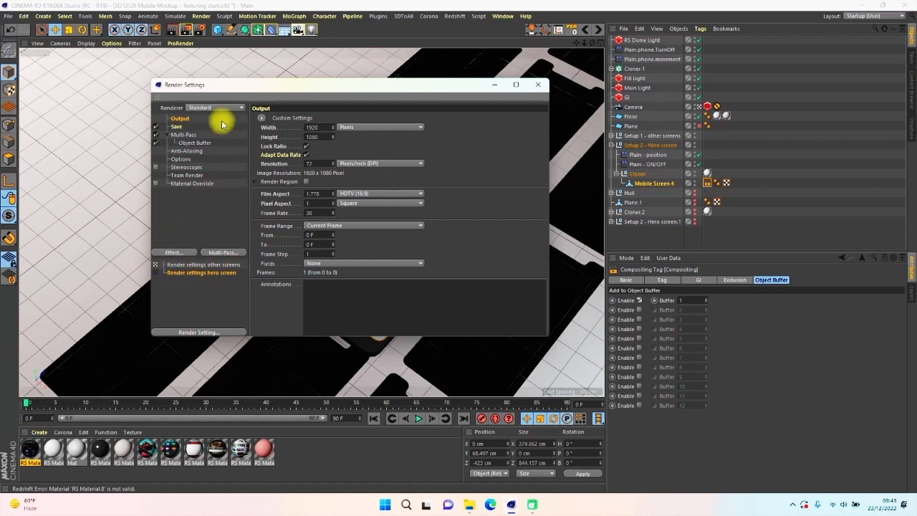
left_click(192, 266)
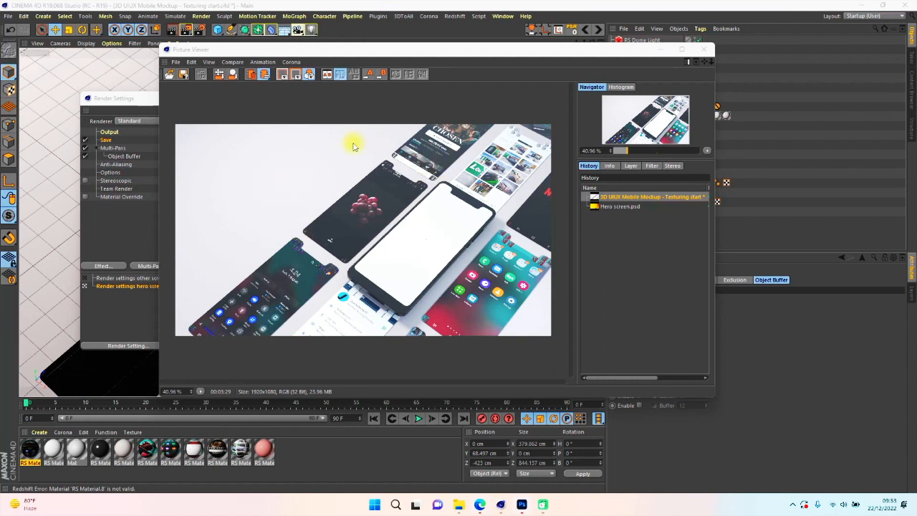
- Examine the Hero screen.psd render in the Picture Viewer, viewing its Background, Alpha and Object Buffer 1 layers as single passes
mouse_move(460, 57)
left_mouse_down()
mouse_move(474, 54)
mouse_move(460, 56)
left_mouse_up()
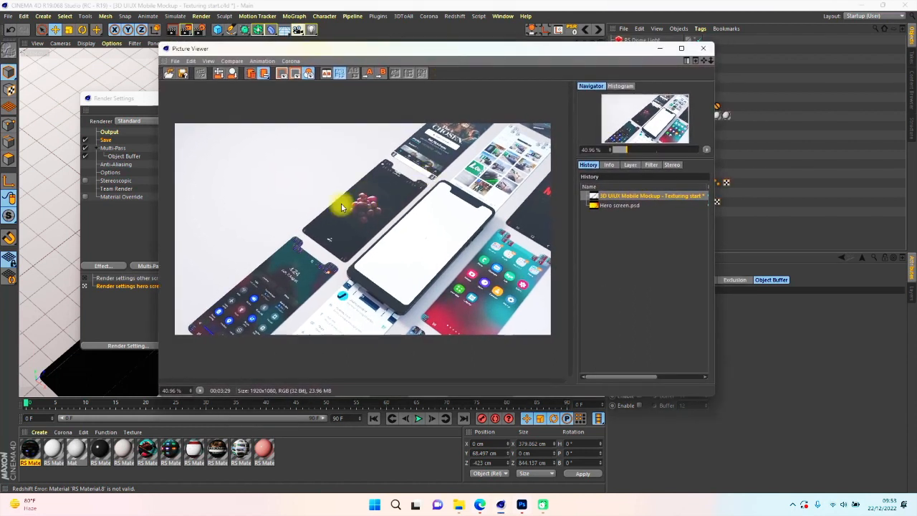
left_click(620, 205)
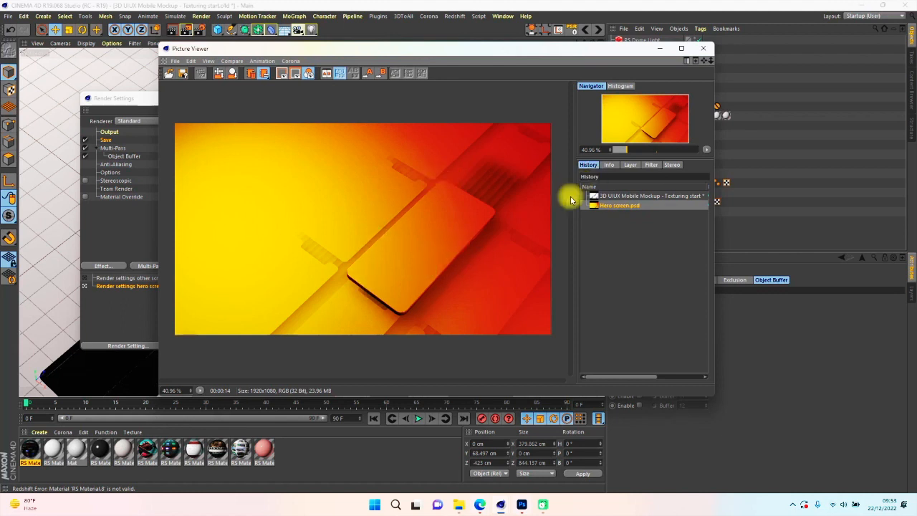
left_click(630, 167)
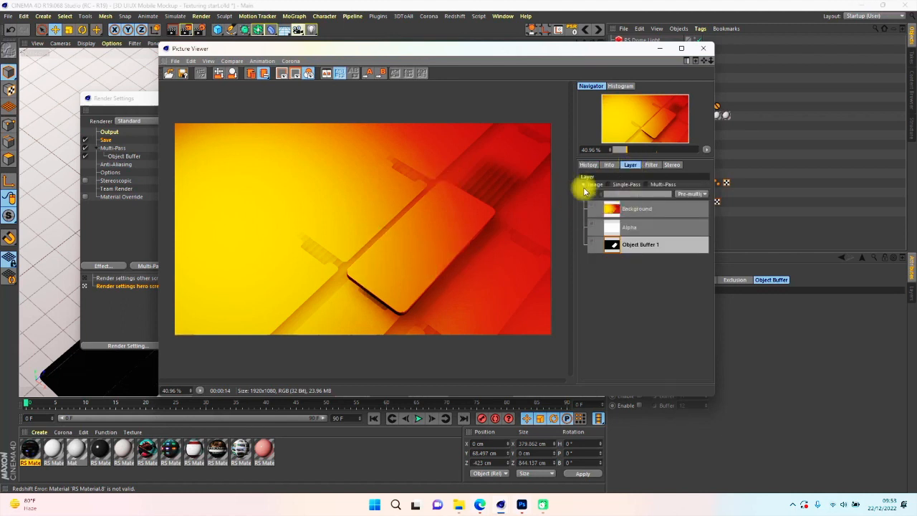
left_click(609, 184)
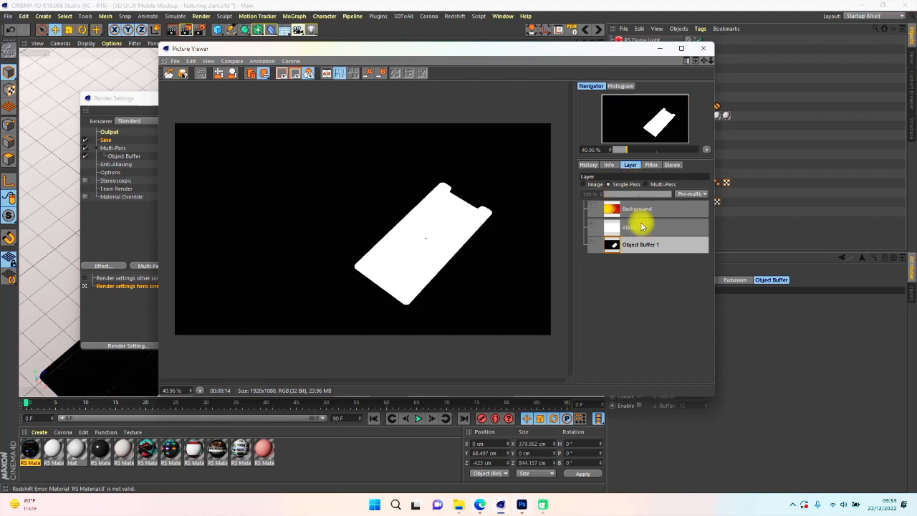
left_click(634, 227)
left_click(633, 209)
left_click(633, 227)
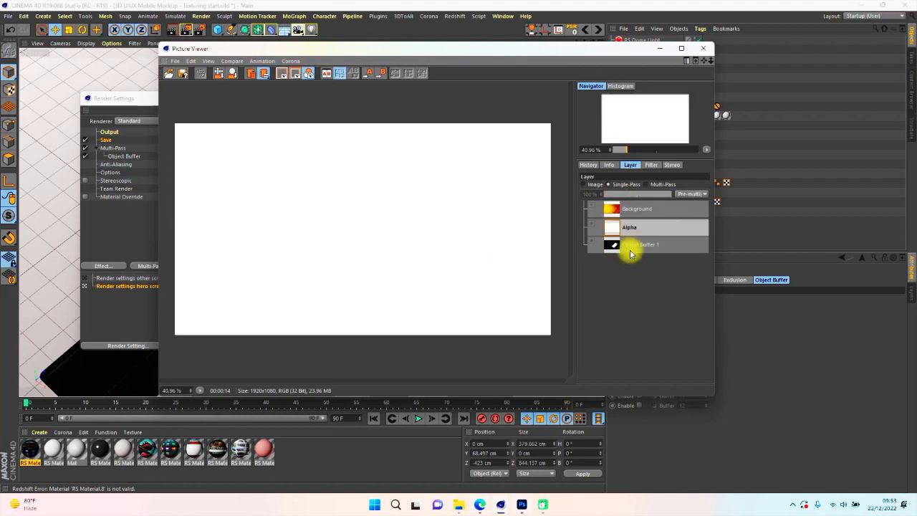
left_click(633, 244)
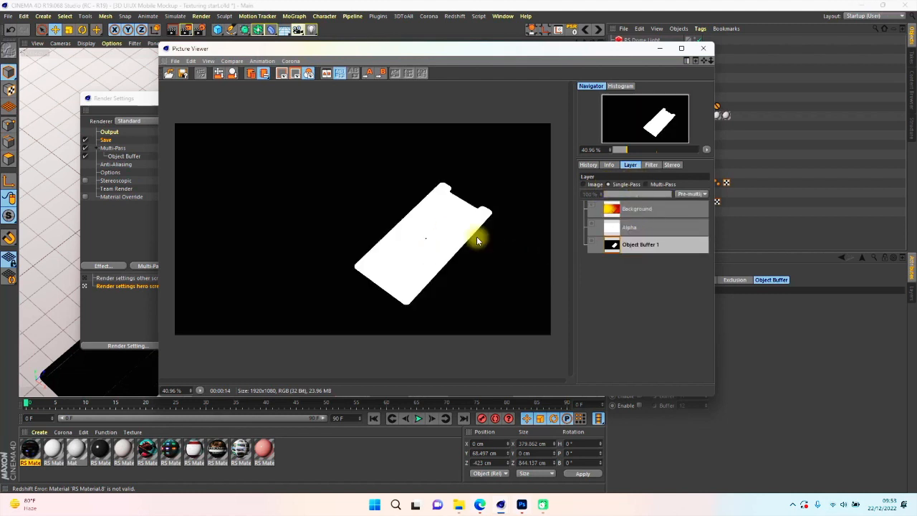
left_click(584, 184)
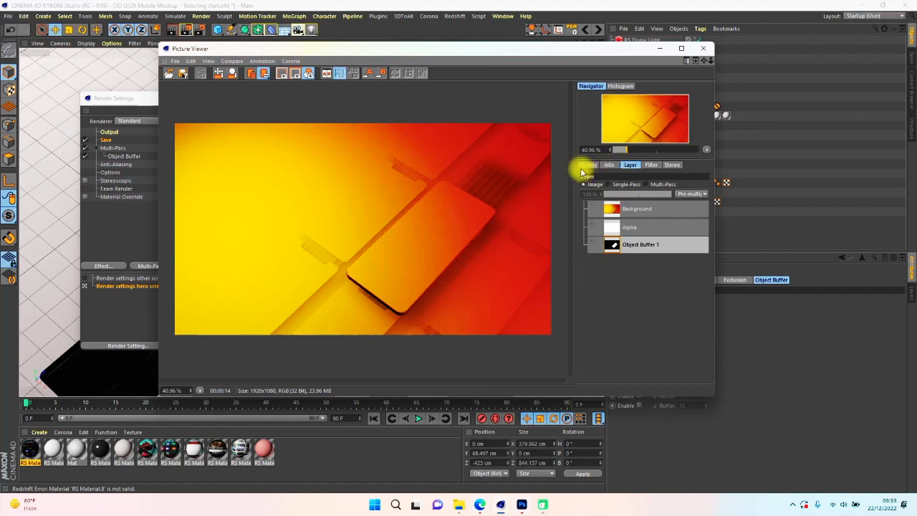
left_click(587, 165)
- Review the hero-screen render setting's save options and the file path of its multi-pass image
left_click_drag(593, 57, 732, 57)
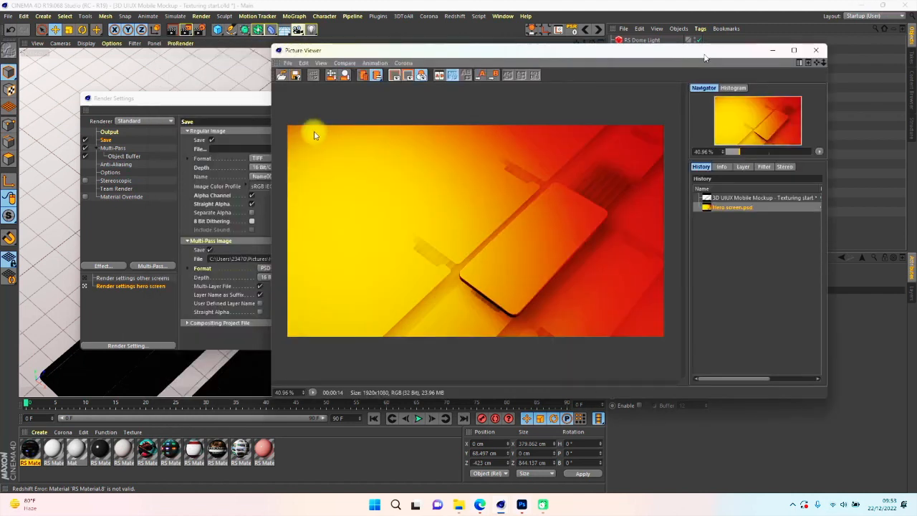
left_click(197, 285)
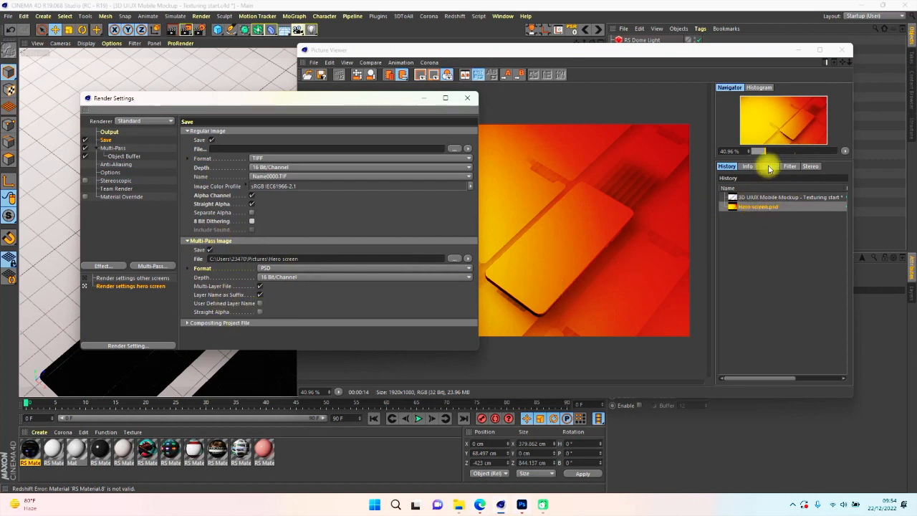
left_click(467, 98)
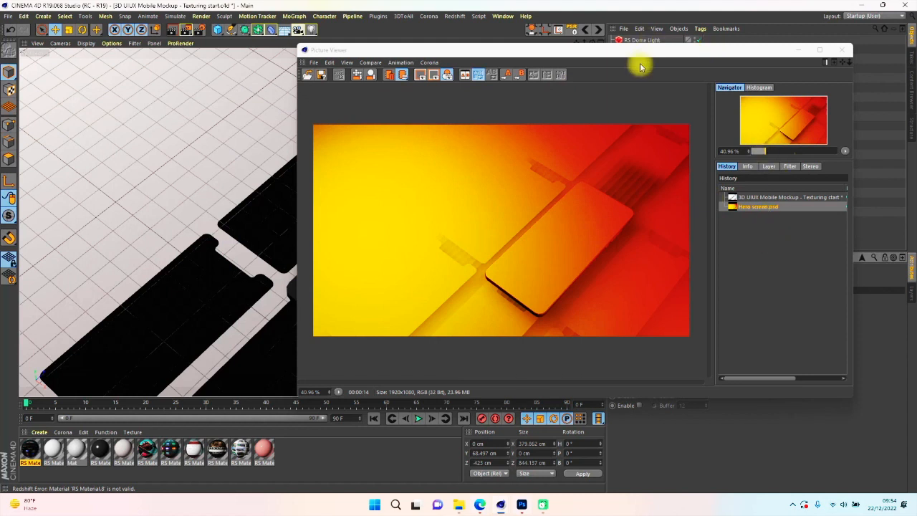
left_click_drag(637, 52, 603, 53)
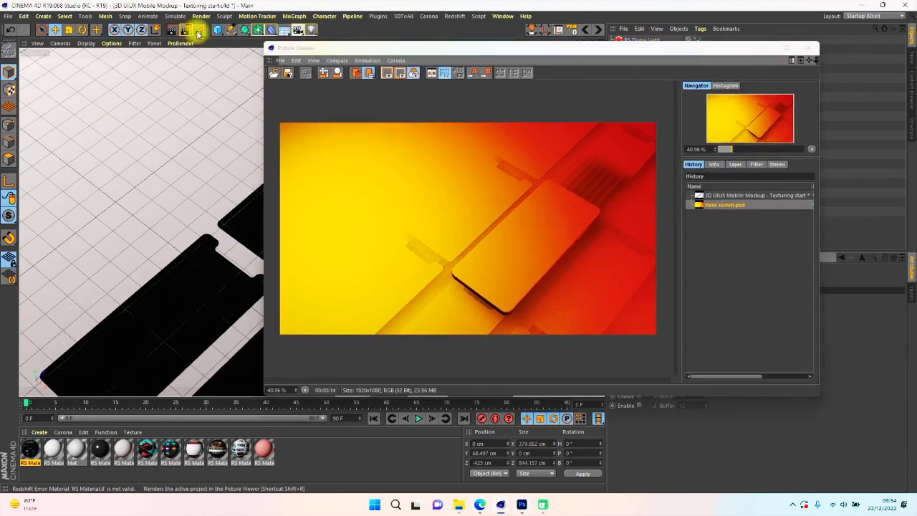
key("ctrl+b")
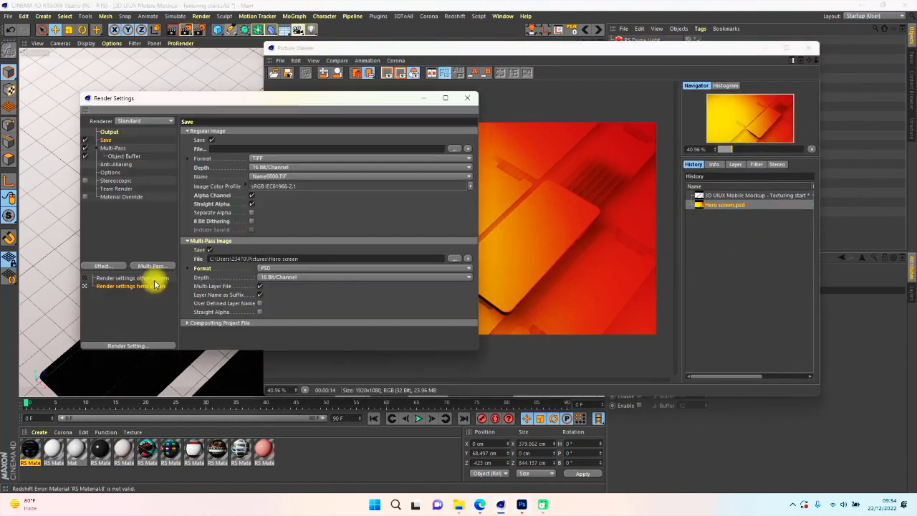
double_click(252, 258)
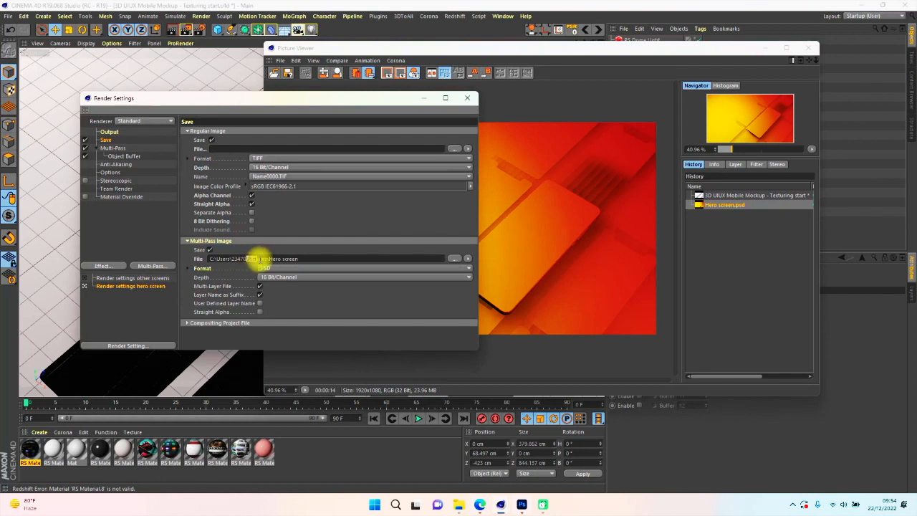
- Save the 3D UIUX Mobile Mockup render of the other screens as a TIFF still image at 16 bits/channel
left_click(725, 198)
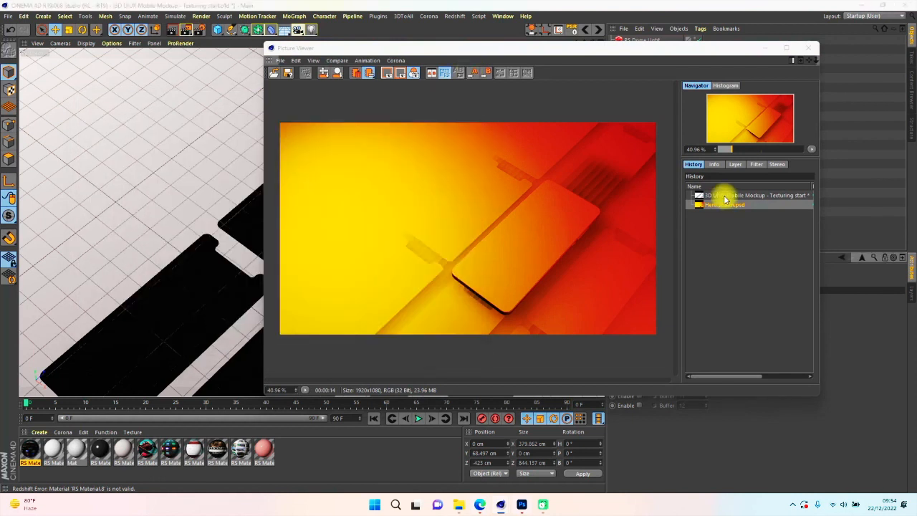
right_click(725, 199)
left_click(747, 302)
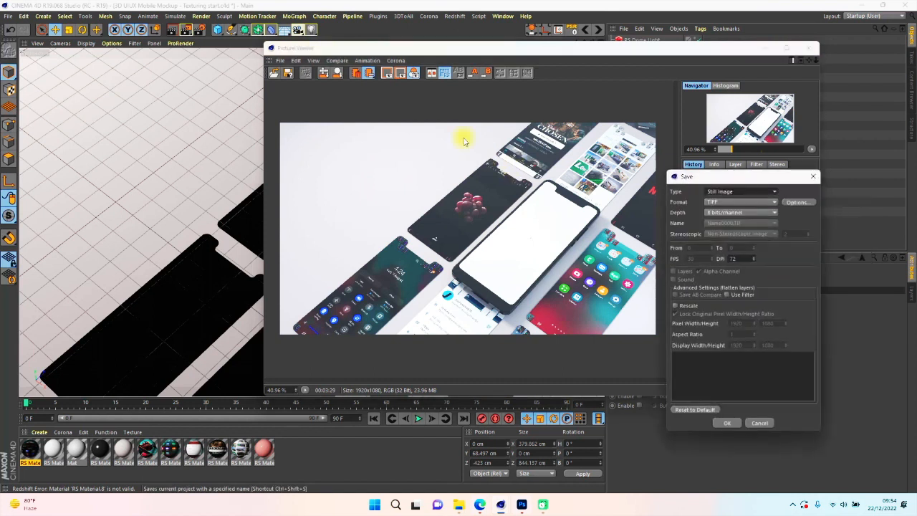
left_click(721, 212)
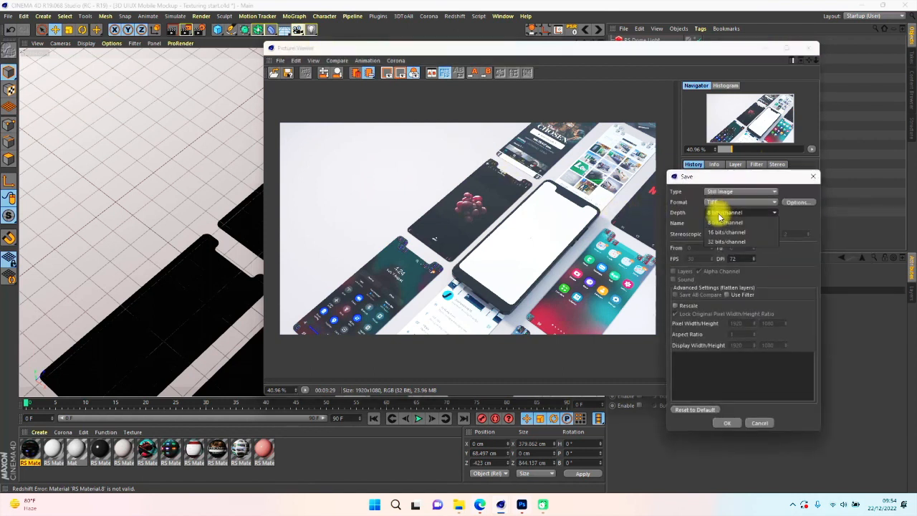
left_click(719, 232)
left_click(726, 423)
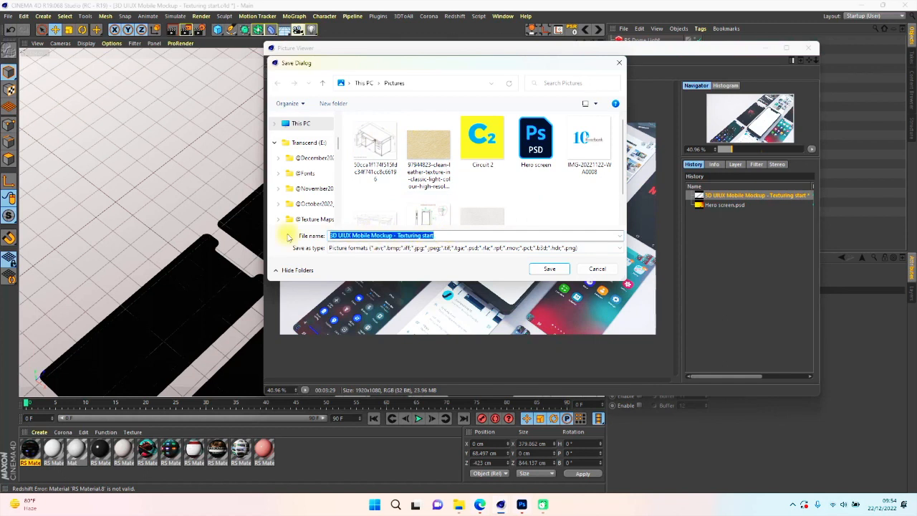
- Save the rendered image as "other screen" in the Pictures folder and close the Picture Viewer and the Corona message window
type("other screen")
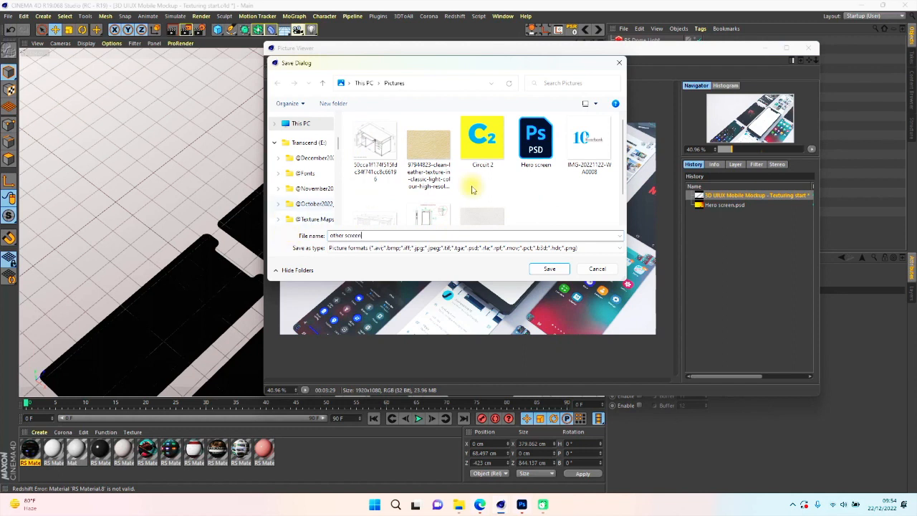
left_click(551, 269)
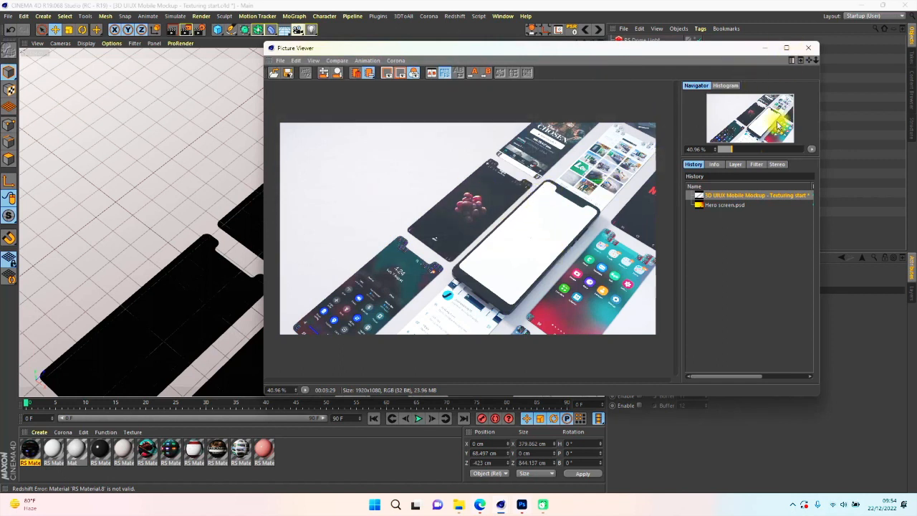
left_click(806, 49)
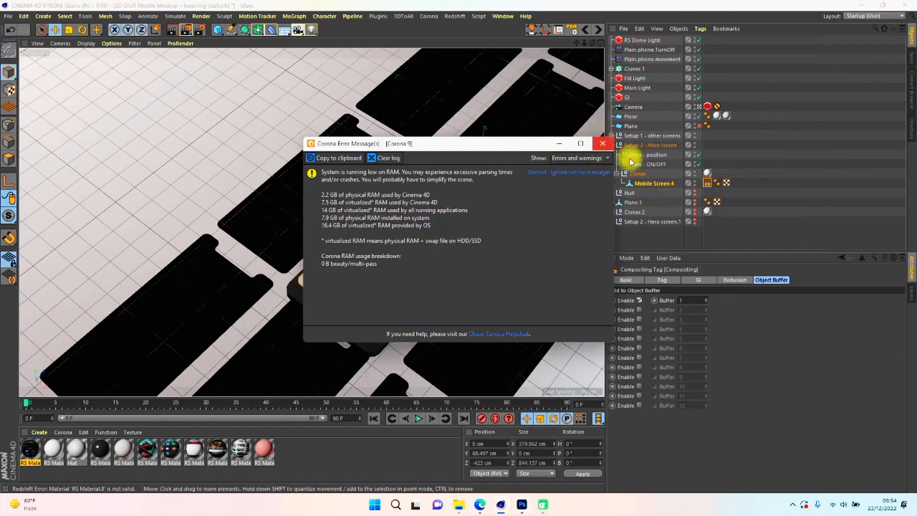
left_click(793, 113)
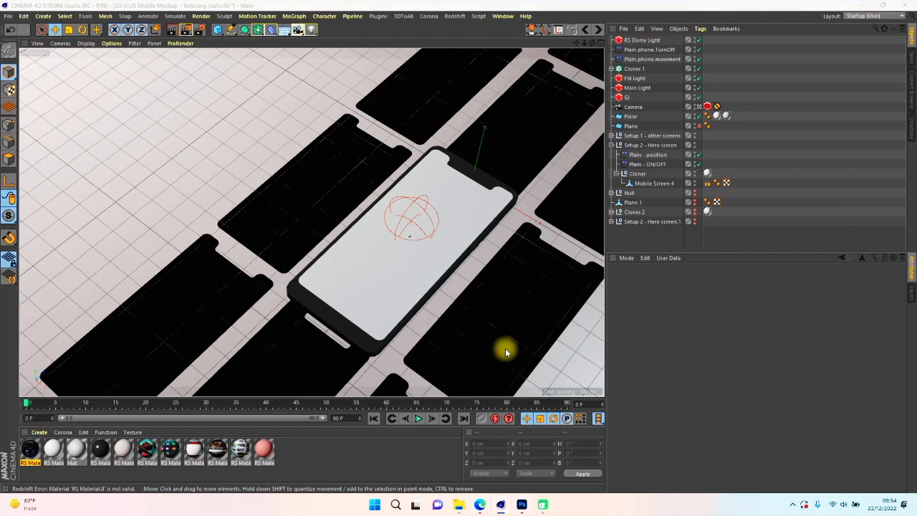
left_click(791, 505)
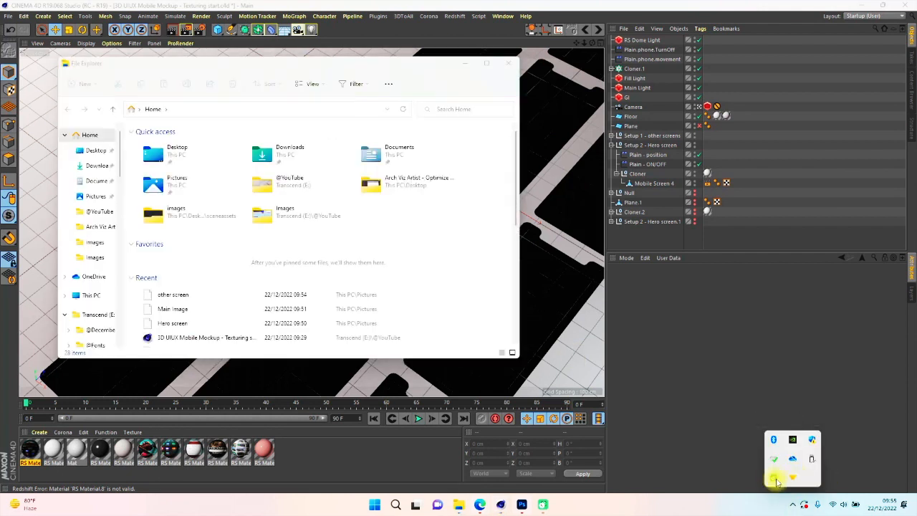
right_click(775, 478)
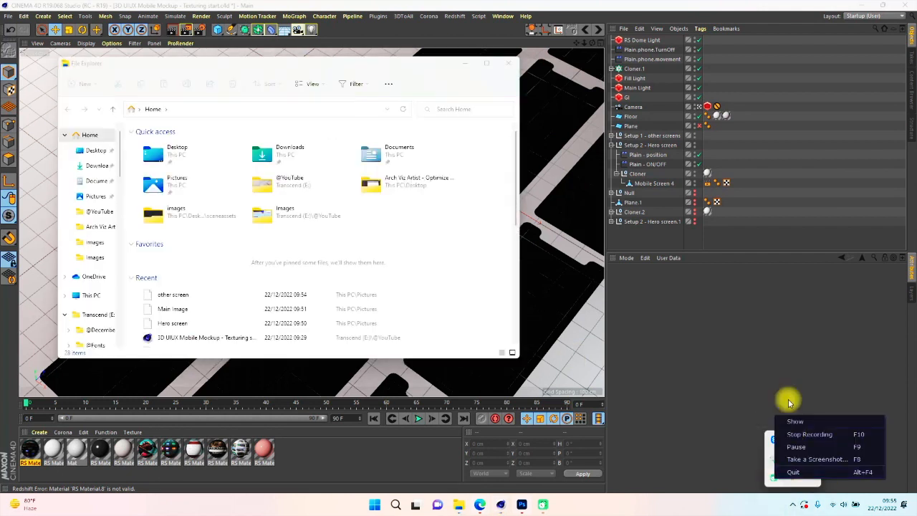
left_click(796, 447)
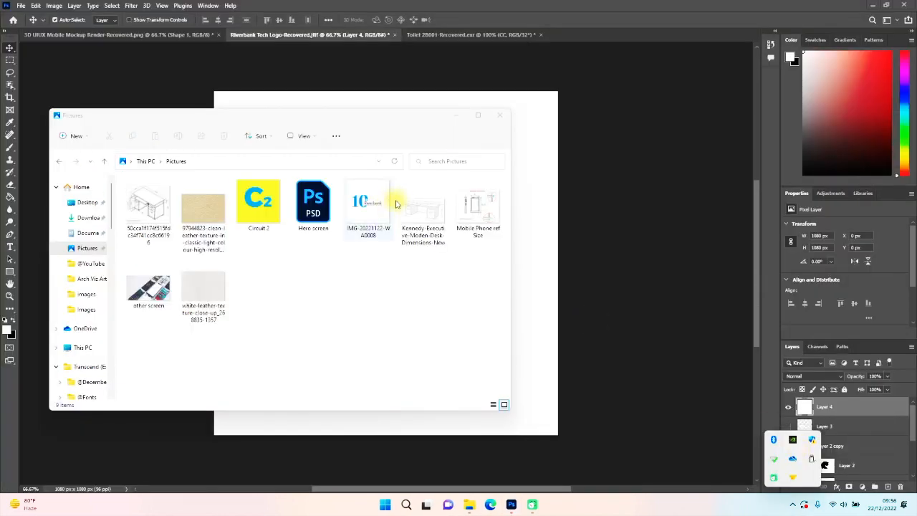
left_click(721, 504)
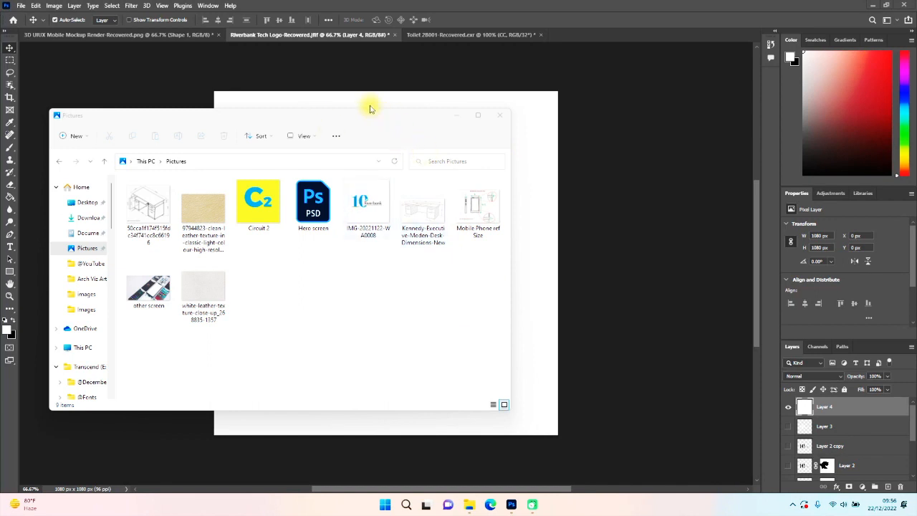
- Open the "other screen" render from the Pictures folder as a separate document in Photoshop and unlock its background layer
left_click_drag(387, 120, 371, 107)
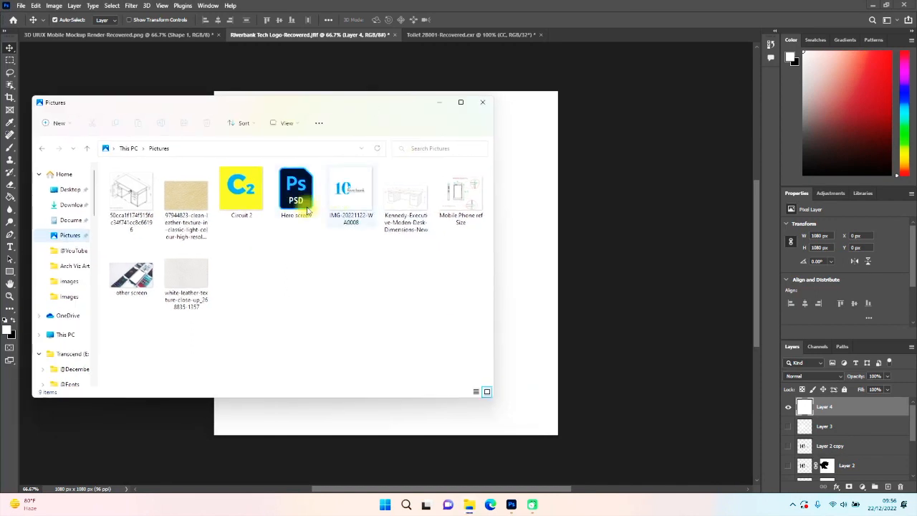
left_click_drag(183, 304, 628, 38)
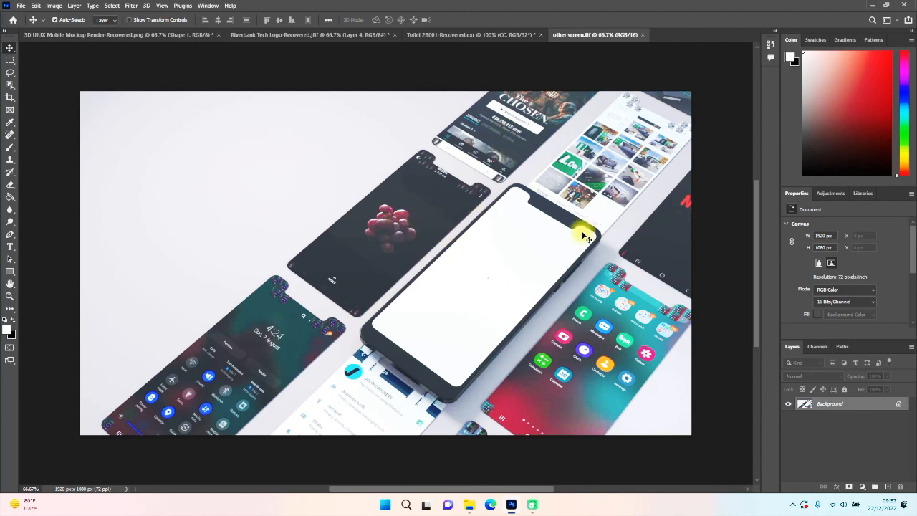
left_click(899, 408)
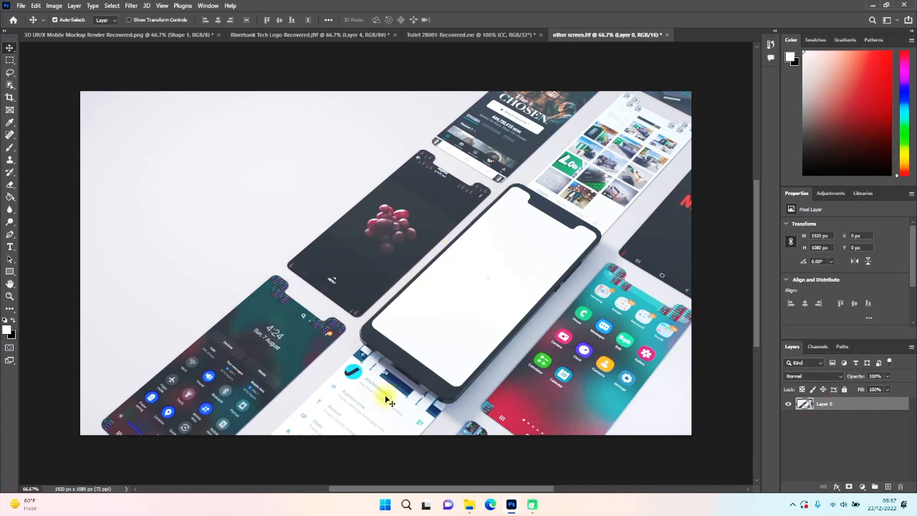
- Place Hero screen.psd from the Pictures folder into the document at full canvas size and move Layer 0 above it
mouse_move(469, 504)
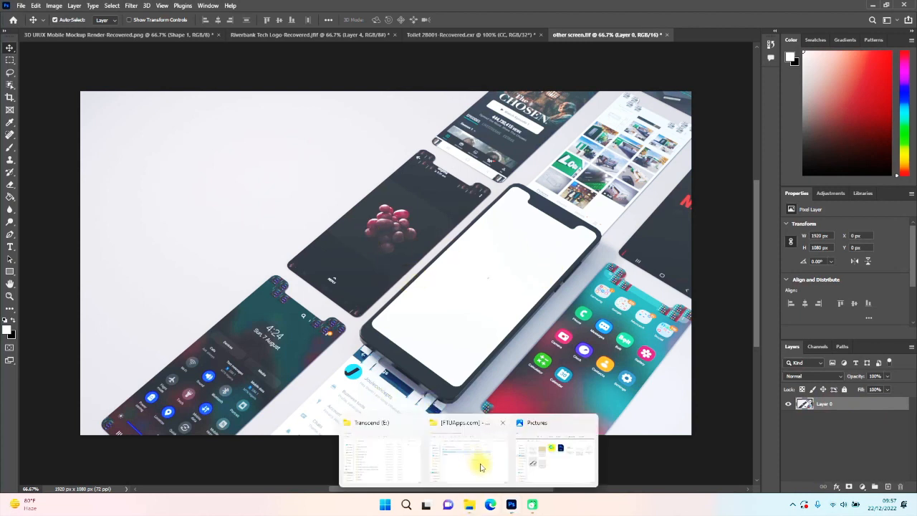
left_click(550, 455)
left_click_drag(555, 241, 576, 195)
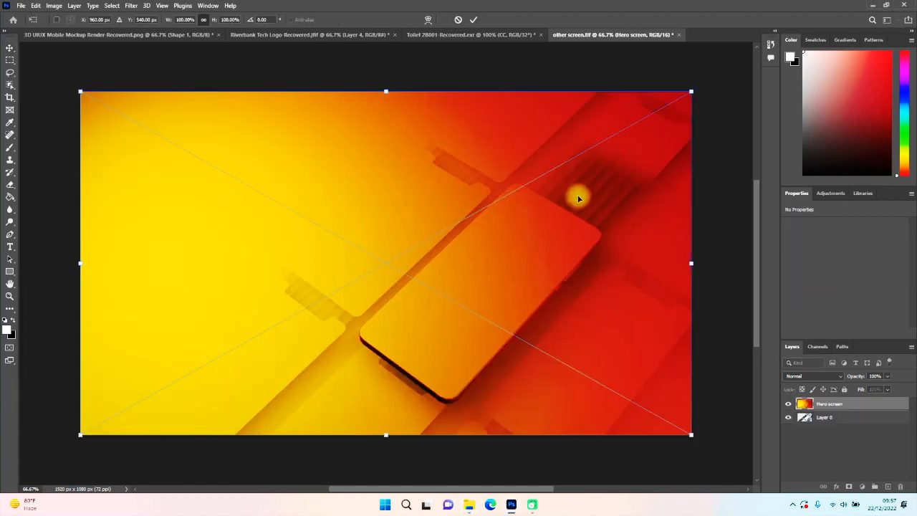
key("Return")
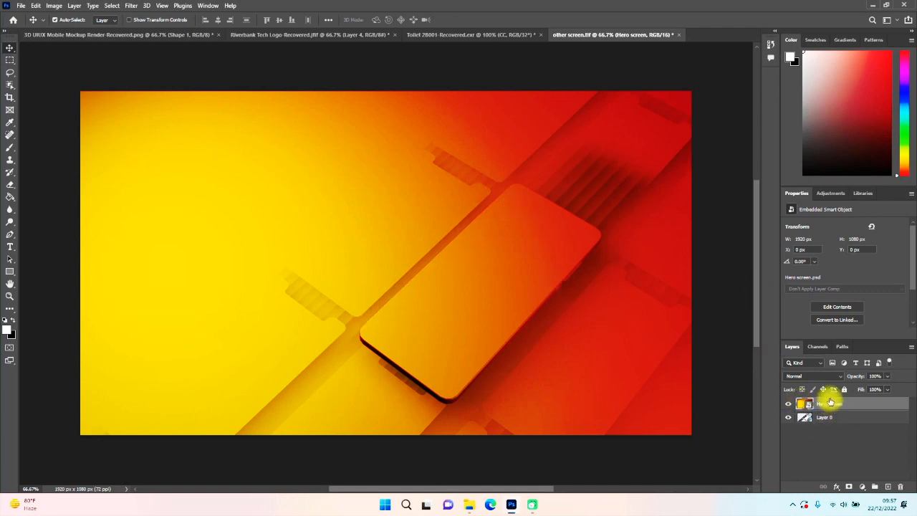
left_click_drag(829, 419, 835, 403)
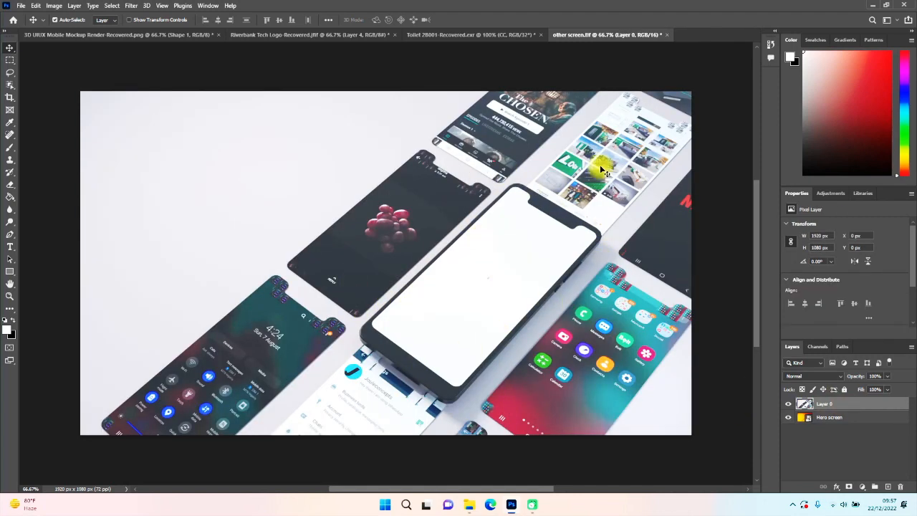
left_click(838, 459)
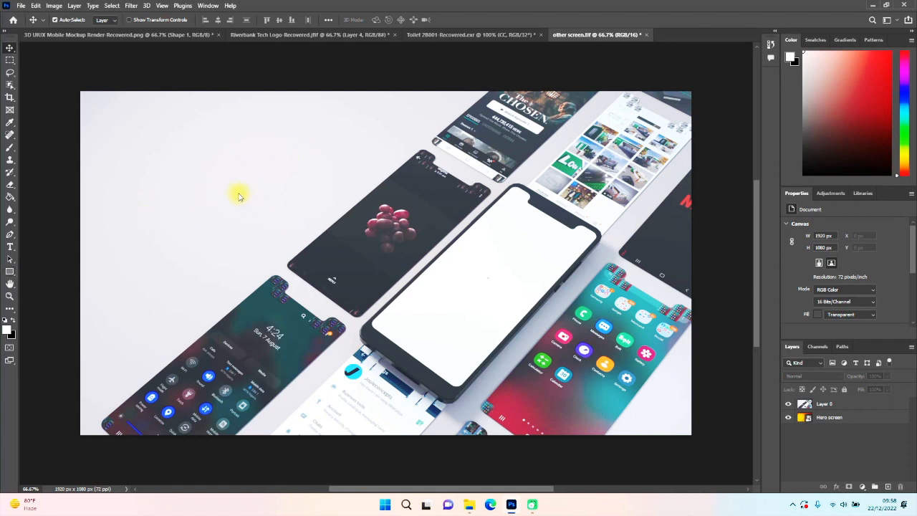
- Create a rectangle shape 8 cm wide and 16.5 cm high with 1 cm corner radii
left_click(9, 271)
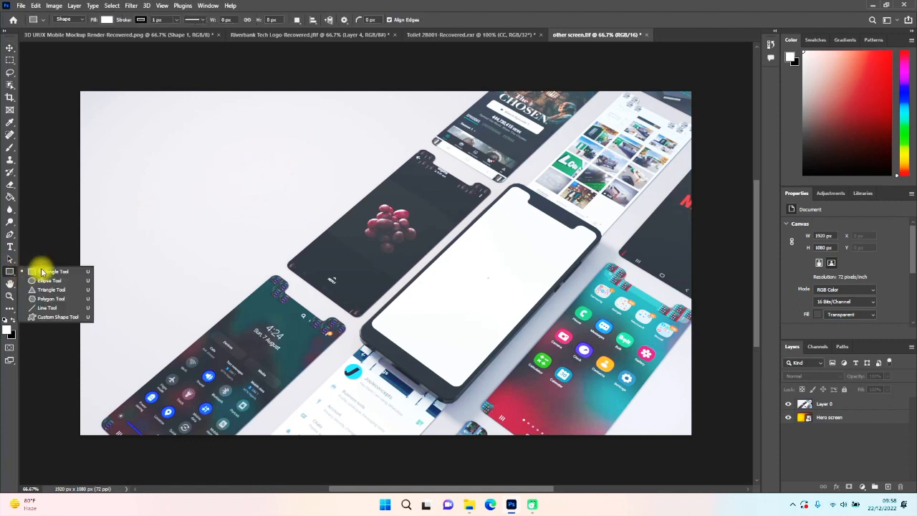
left_click(43, 272)
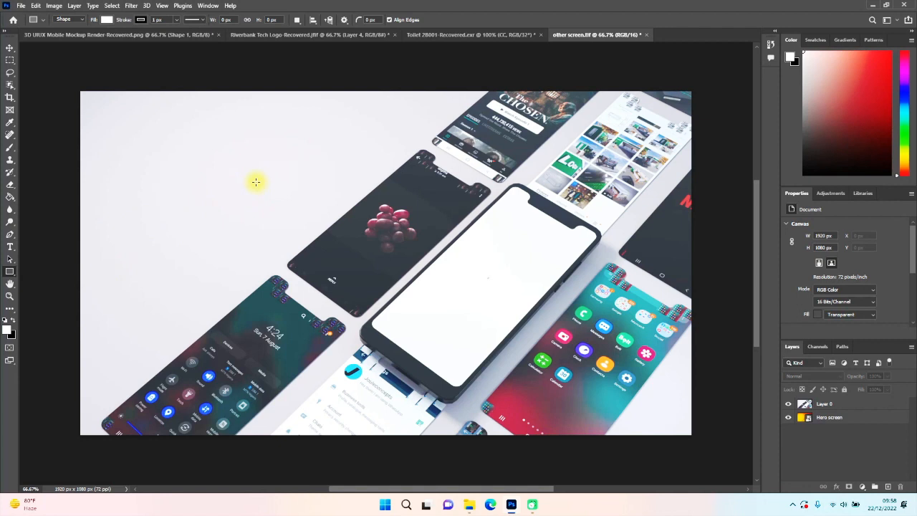
left_click(365, 124)
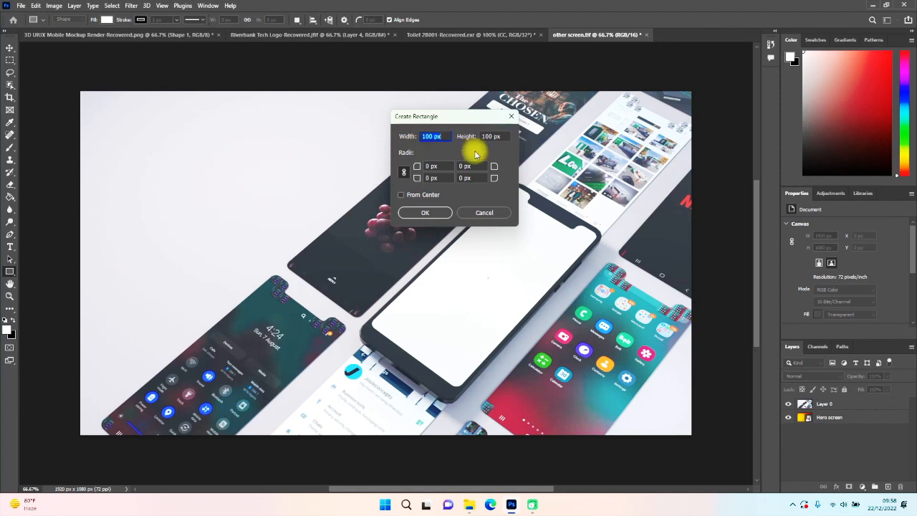
left_click_drag(464, 118, 353, 120)
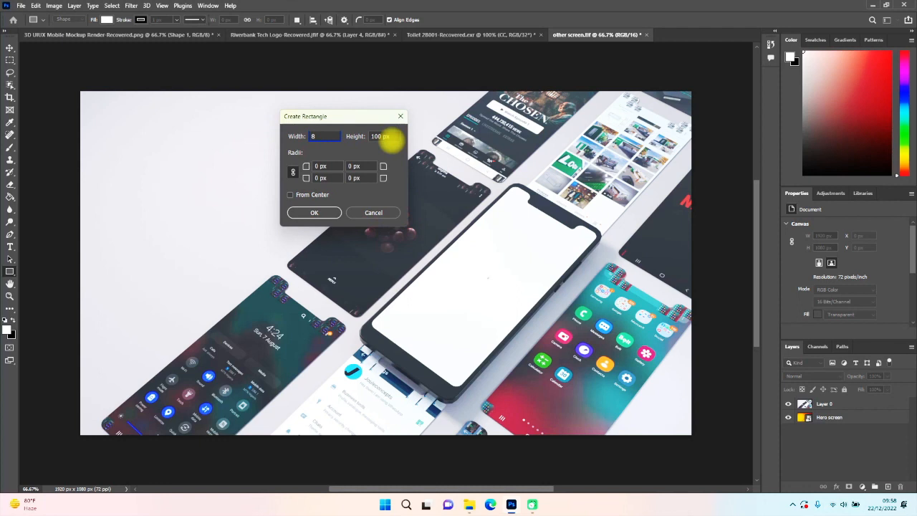
left_click(374, 137)
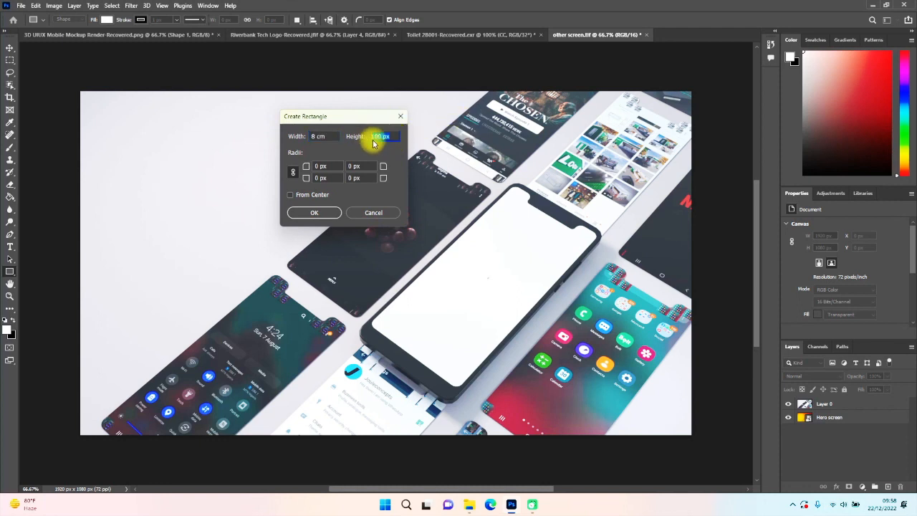
type("16.")
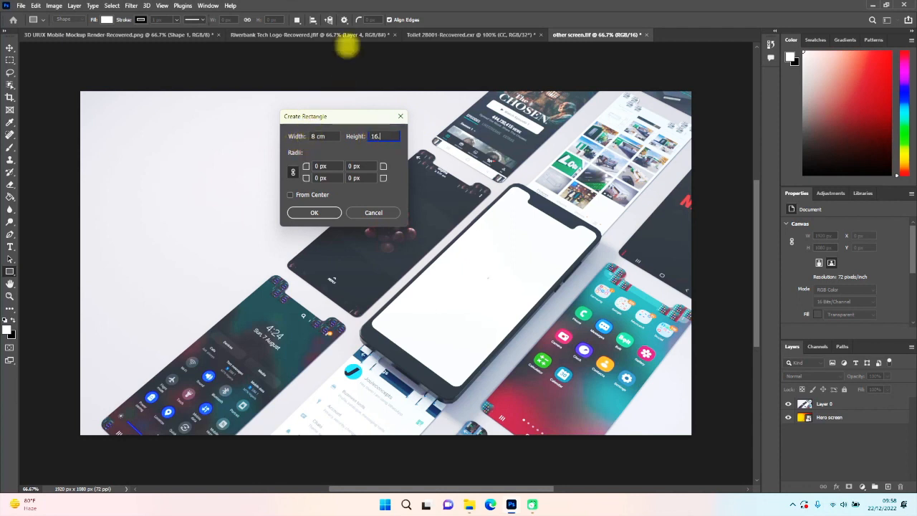
type("5cm")
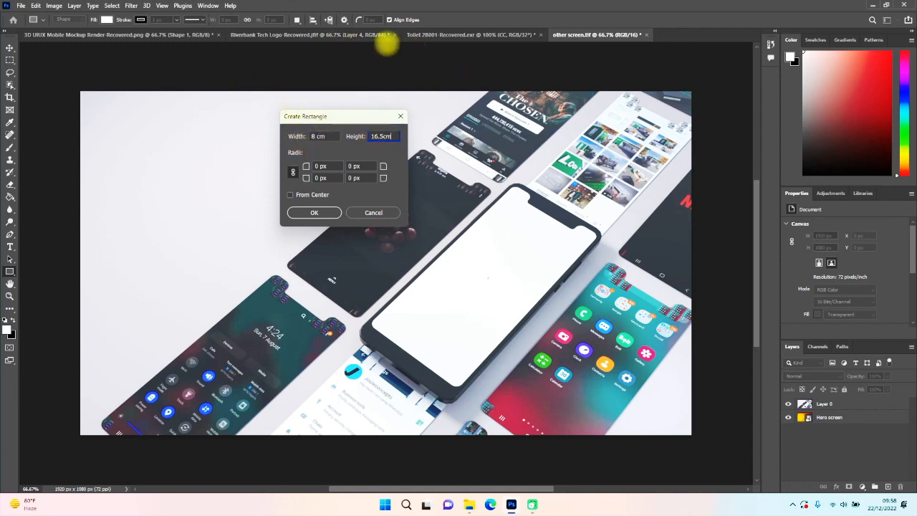
left_click(320, 166)
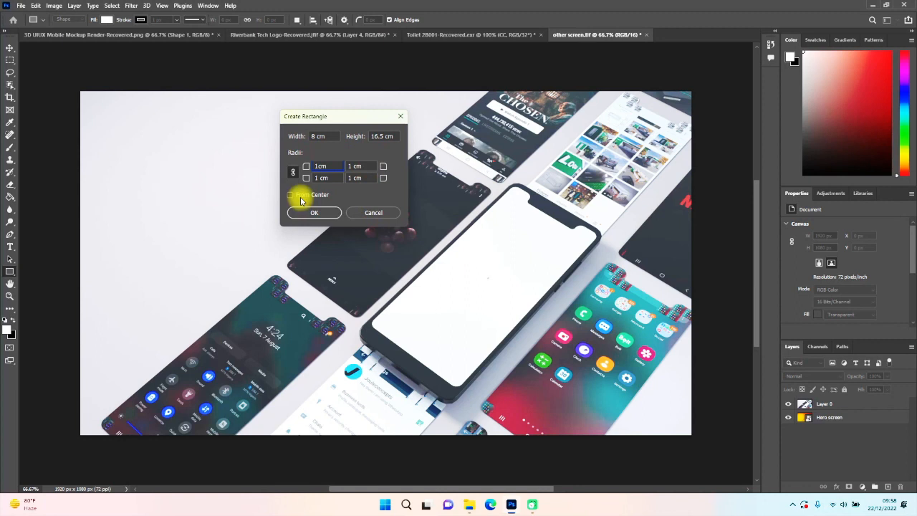
left_click(312, 215)
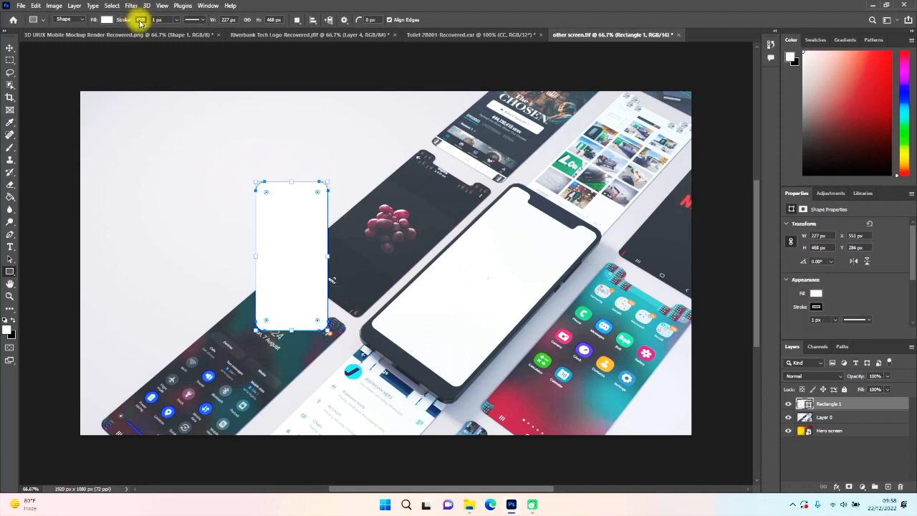
- Remove the rectangle's stroke and set its fill to bright red, RGB 255, 42, 42
left_click(141, 21)
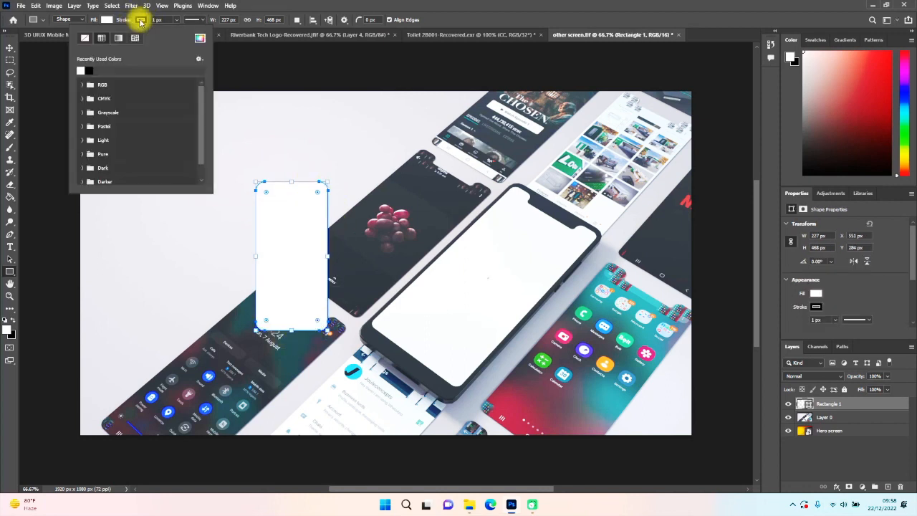
left_click(85, 38)
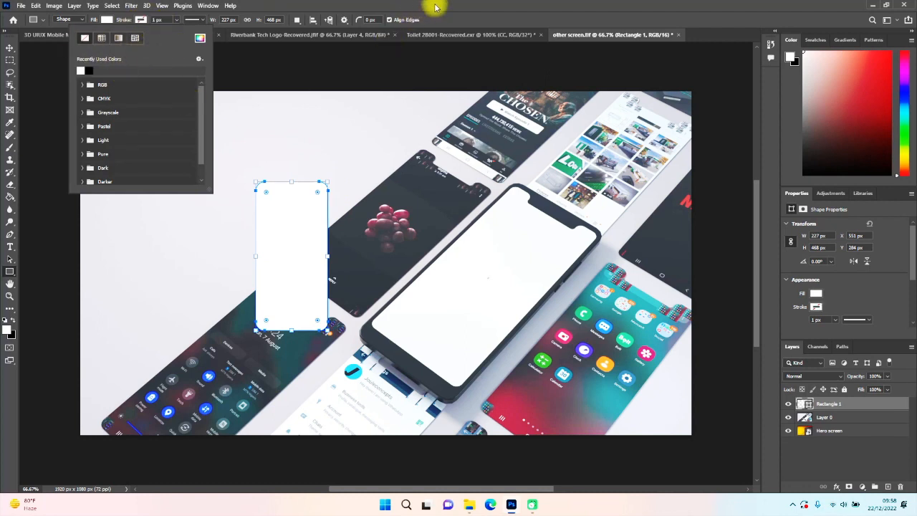
left_click(463, 10)
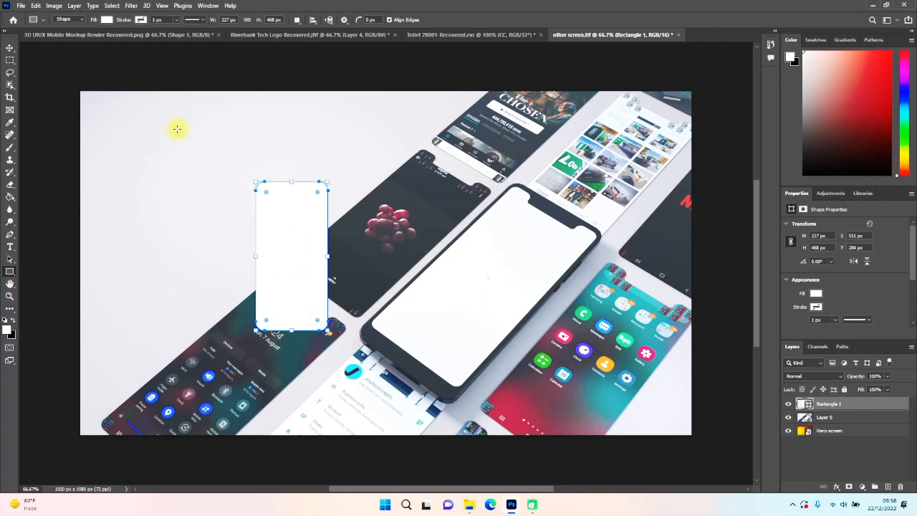
left_click(107, 19)
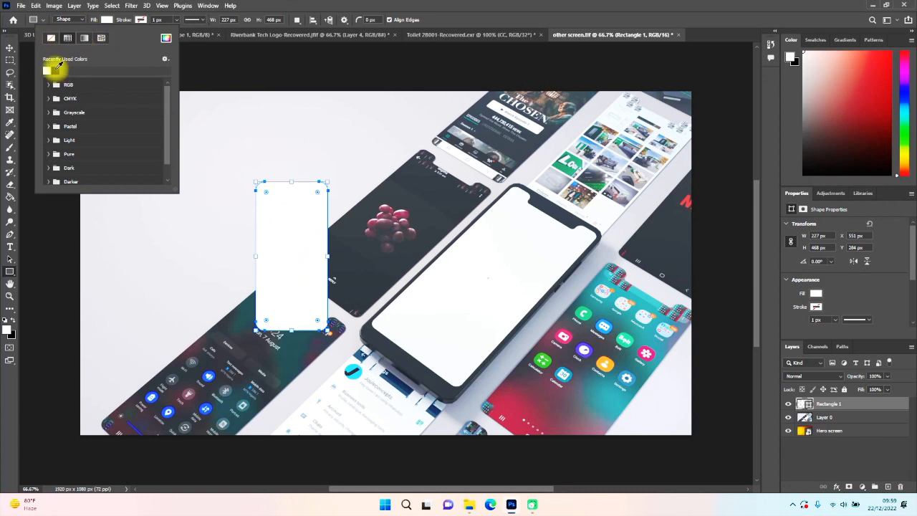
left_click(164, 37)
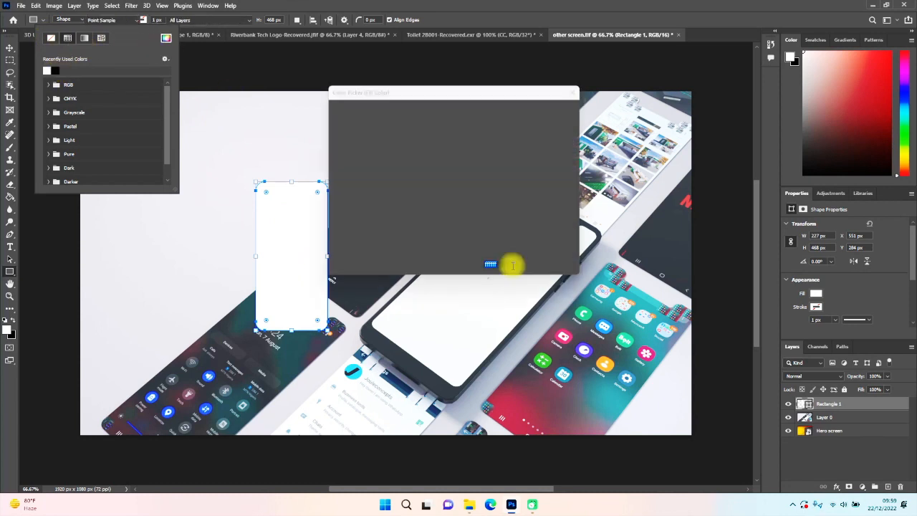
left_click_drag(430, 117, 432, 104)
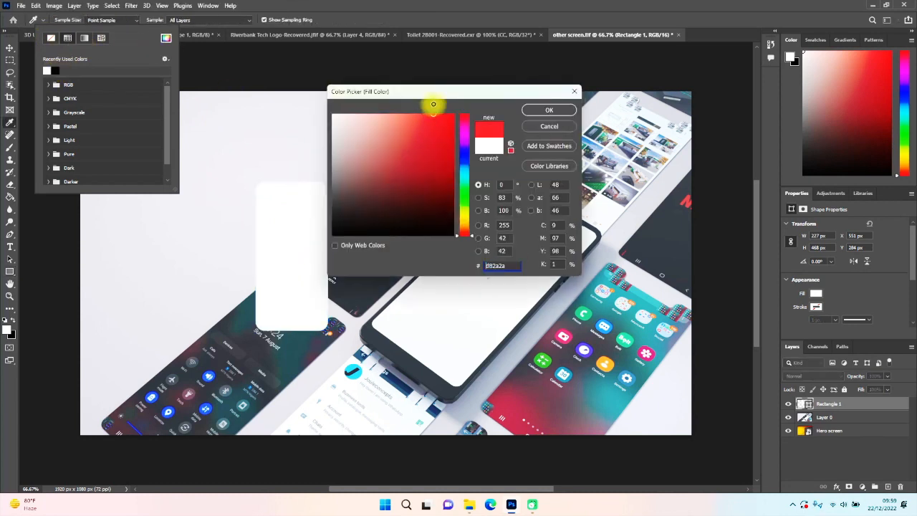
left_click(553, 111)
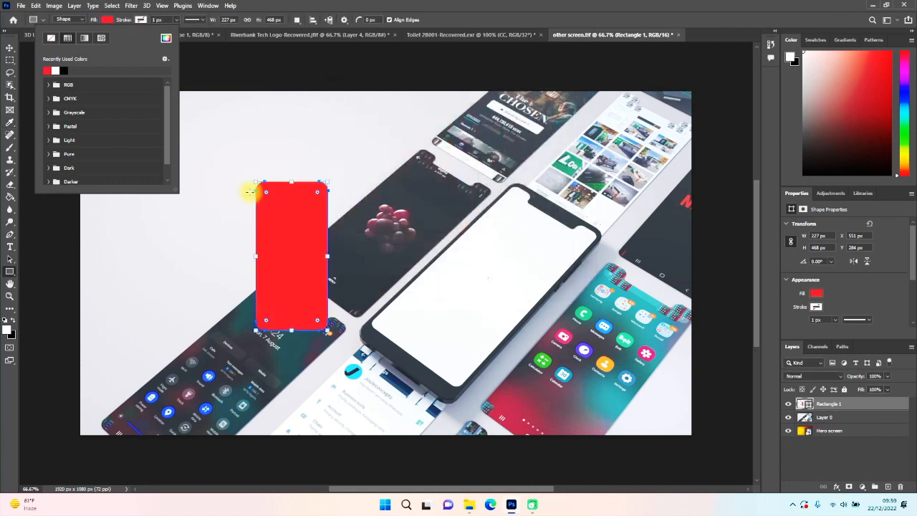
left_click(340, 6)
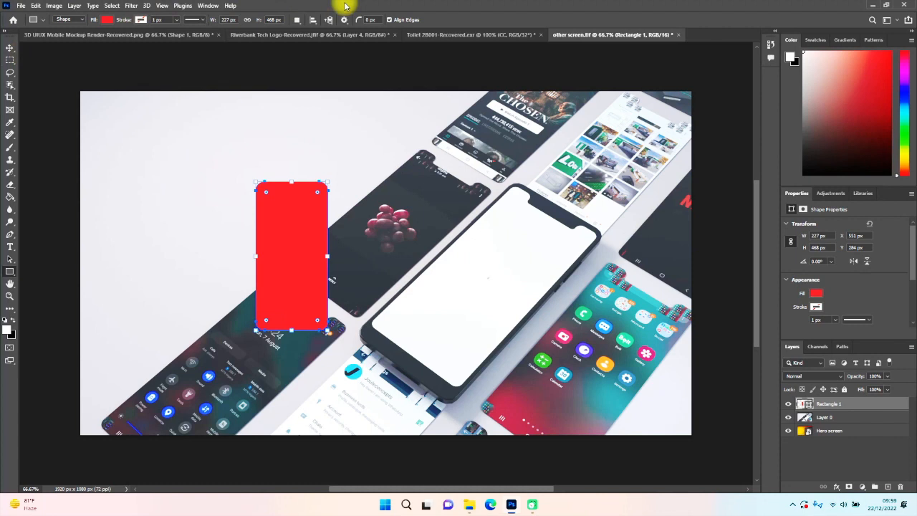
- Duplicate the red rectangle's layer to the bottom of the layer stack, below Hero screen
left_click(10, 48)
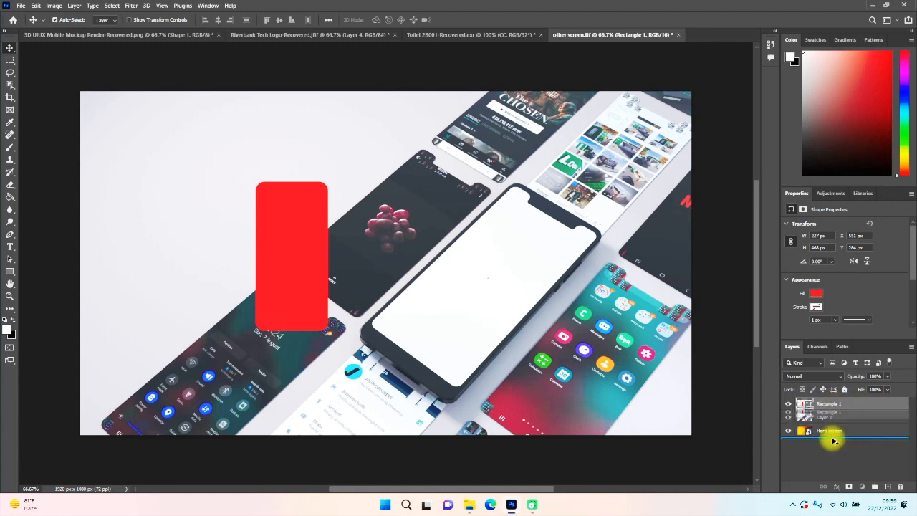
left_click_drag(835, 446, 835, 444, "alt")
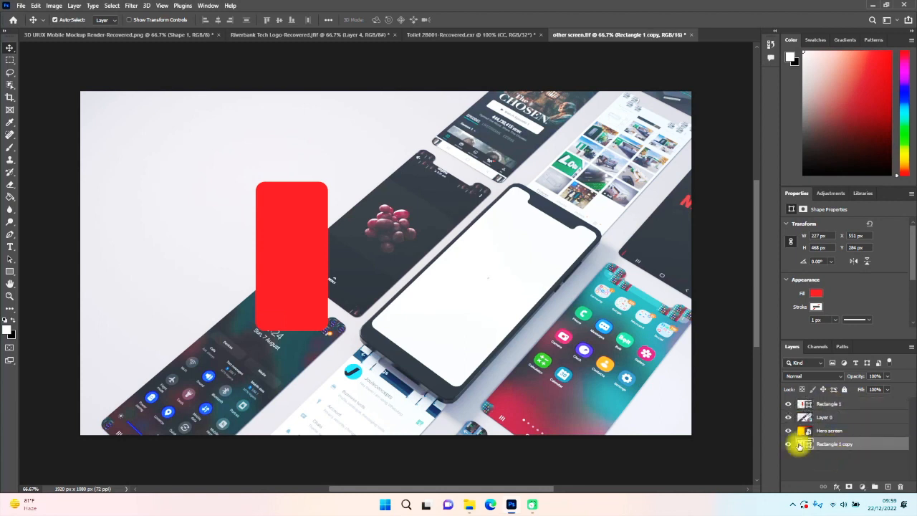
- Convert the Rectangle 1 layer at the head of the layer stack to a smart object
left_click(828, 405)
right_click(828, 406)
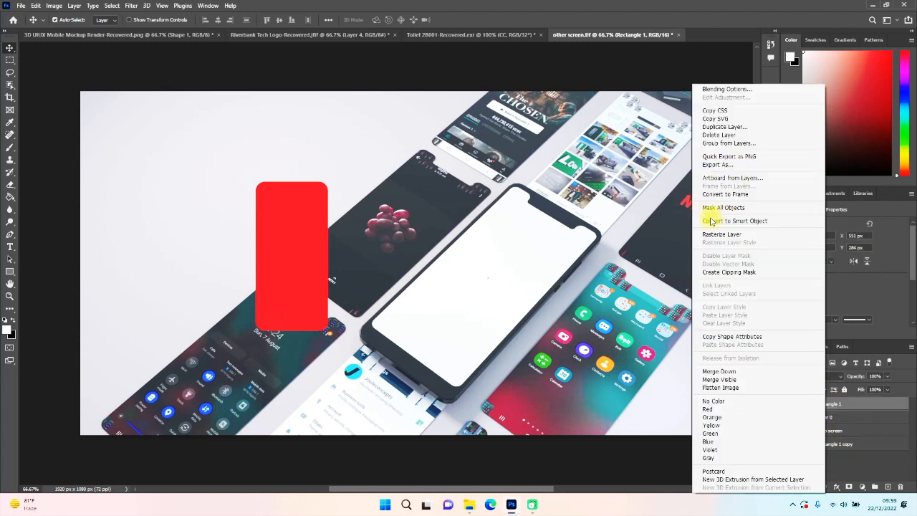
left_click(745, 221)
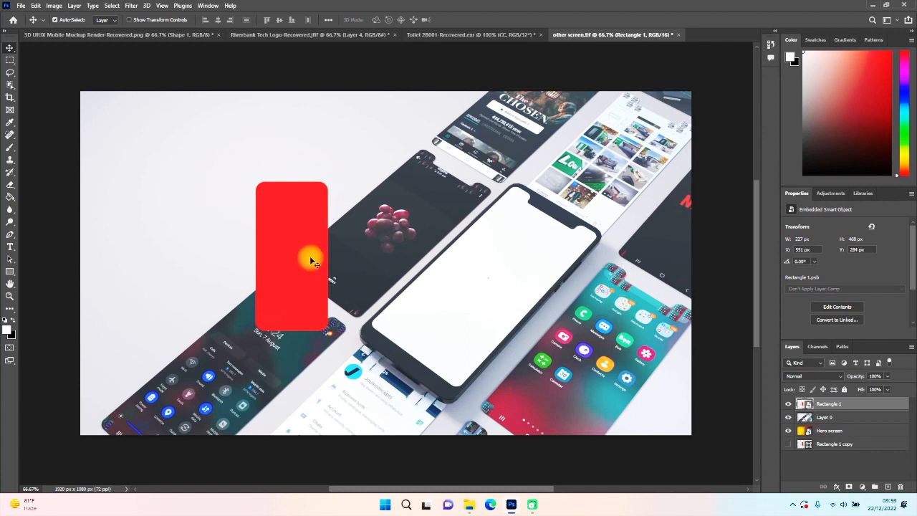
- Turn off layer Auto-Select and move the red rectangle closer to the hero phone
left_click(55, 19)
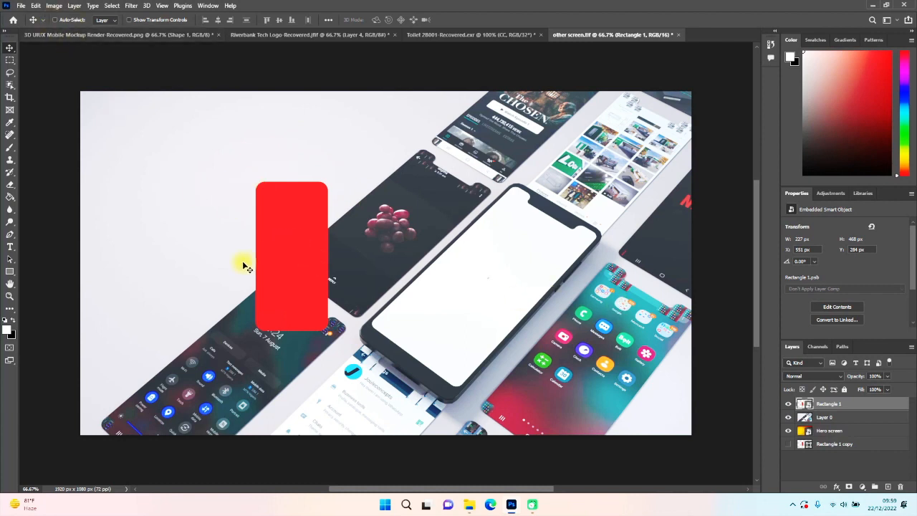
left_click_drag(330, 264, 329, 267)
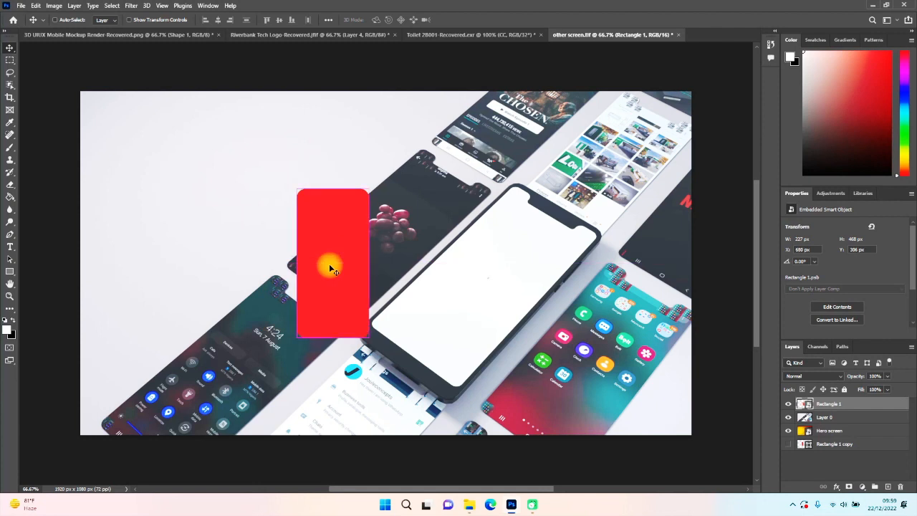
- Lower Rectangle 1 to 53% opacity and distort it so its four corners match the hero phone's screen
key("ctrl+t")
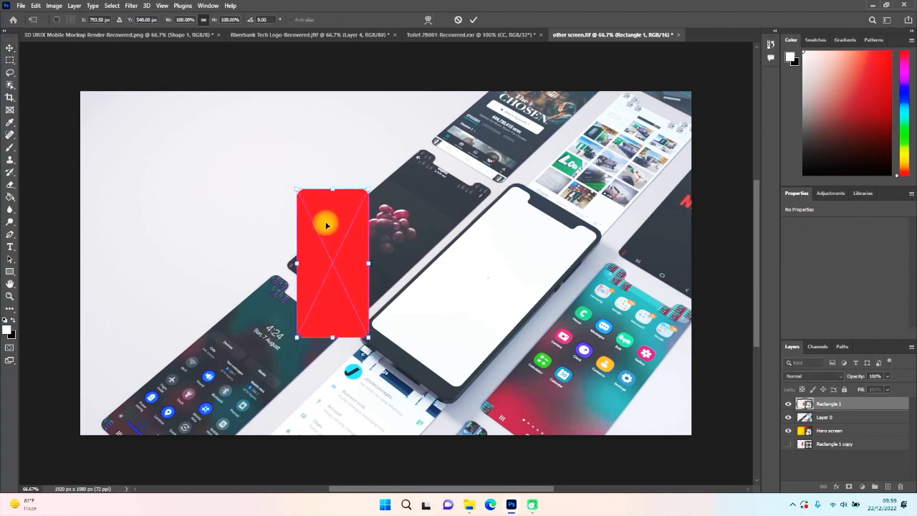
right_click(338, 218)
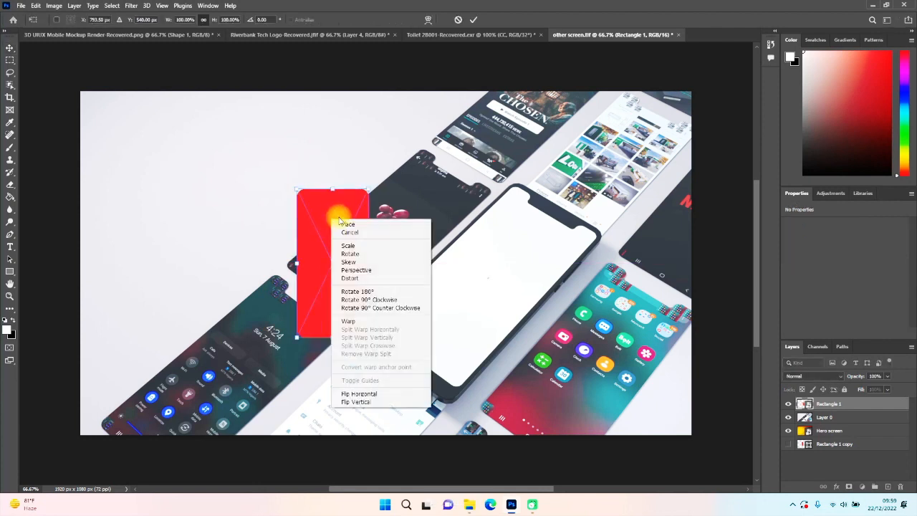
left_click(354, 278)
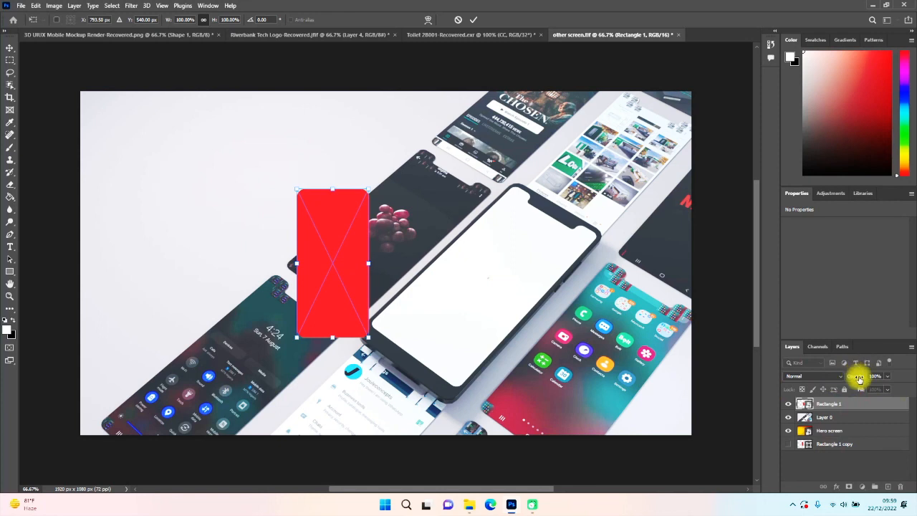
left_click_drag(857, 379, 831, 383)
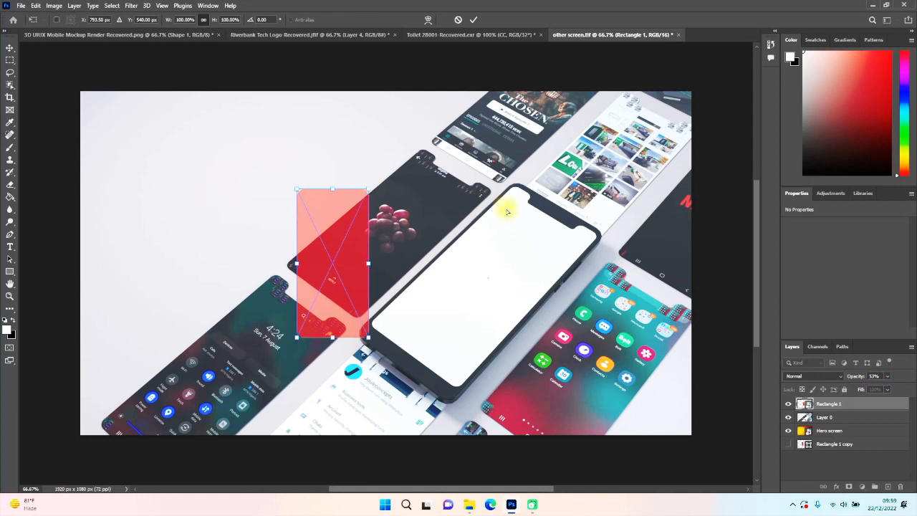
left_click_drag(596, 237, 599, 233, "ctrl")
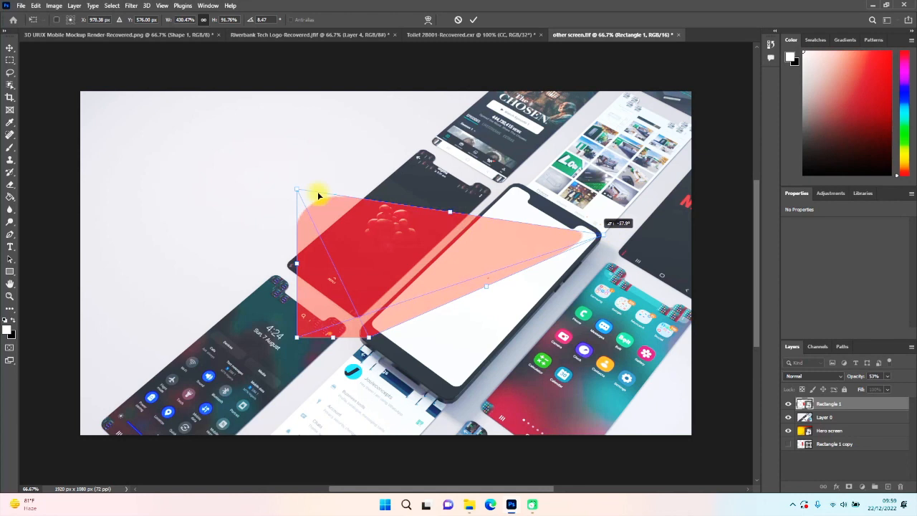
left_click_drag(298, 191, 511, 188, "ctrl")
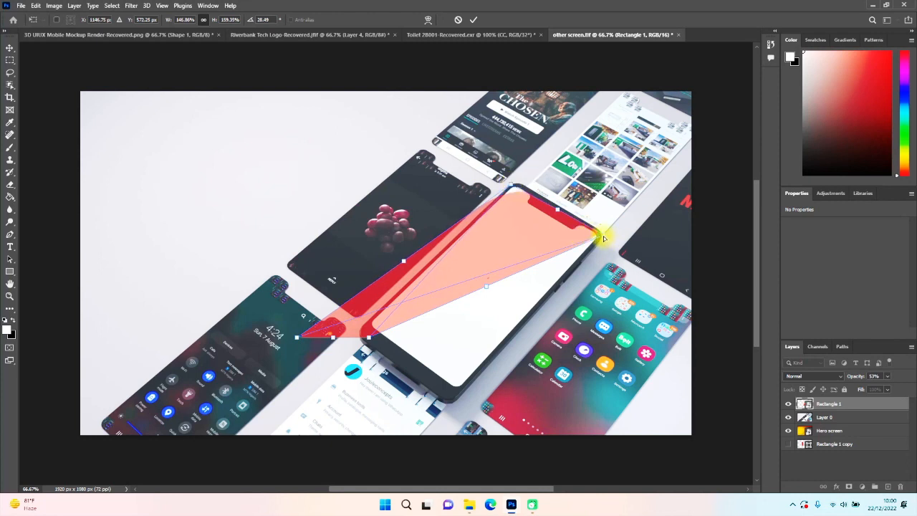
left_click_drag(601, 238, 601, 238, "ctrl")
left_click_drag(368, 342, 450, 396, "ctrl")
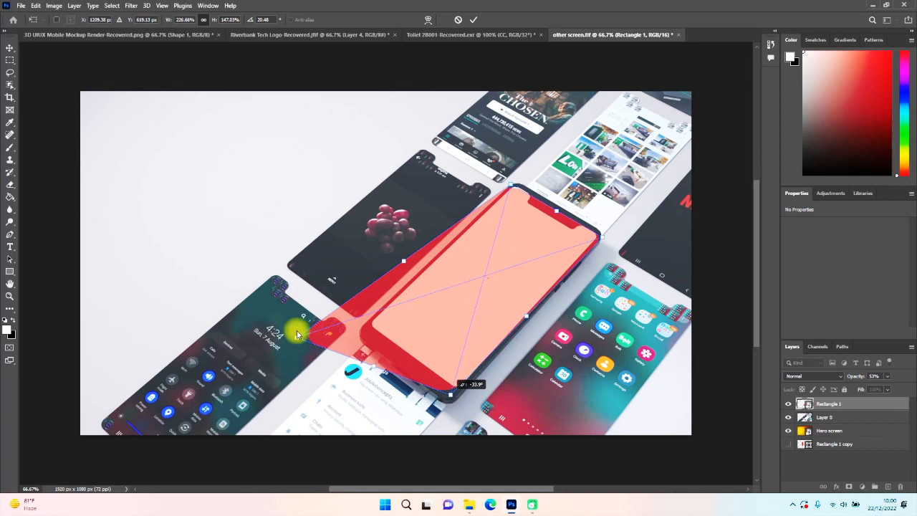
left_click_drag(297, 334, 367, 324, "ctrl")
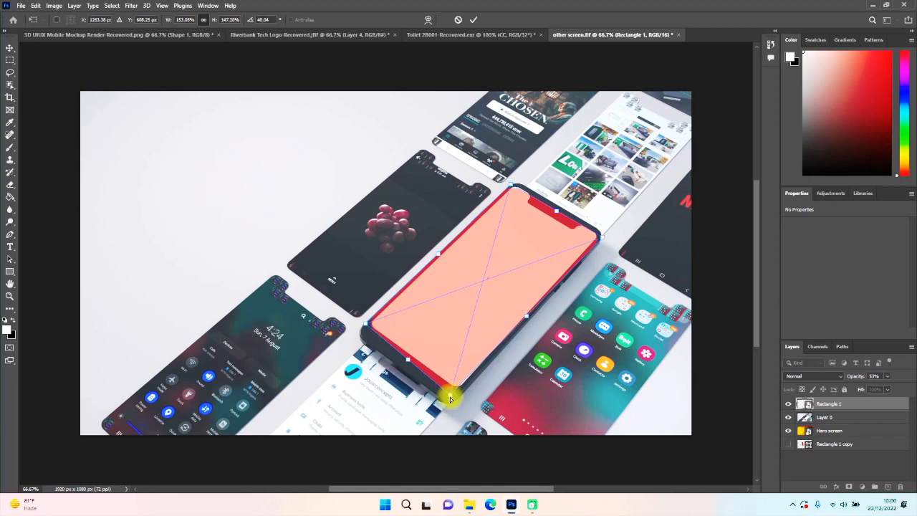
- Refine the distorted rectangle's two corners at the phone's lower end so it covers the white screen evenly
scroll(455, 396, "up", 5, "alt")
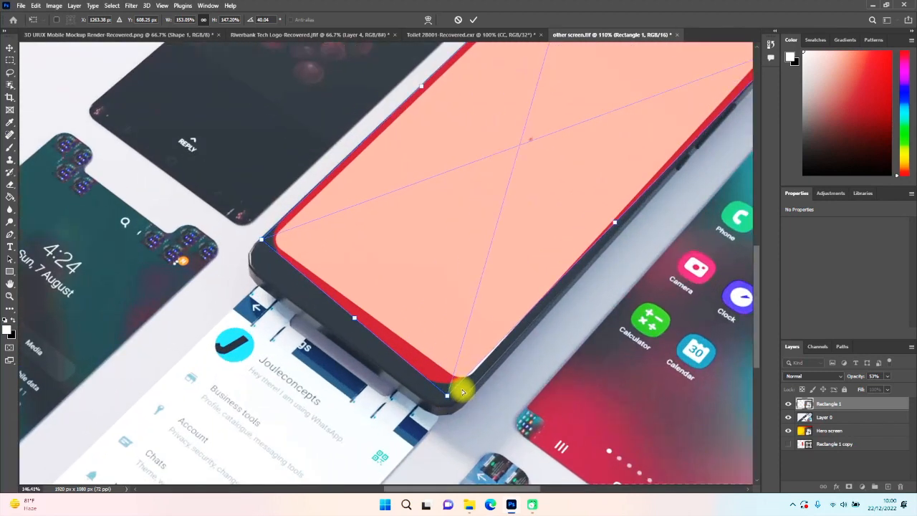
scroll(462, 379, "up", 1, "alt")
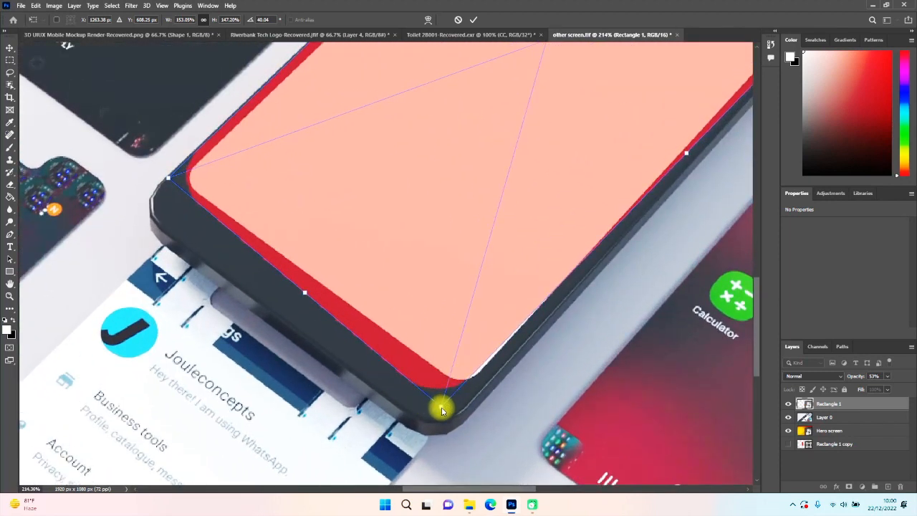
left_click_drag(443, 409, 465, 403)
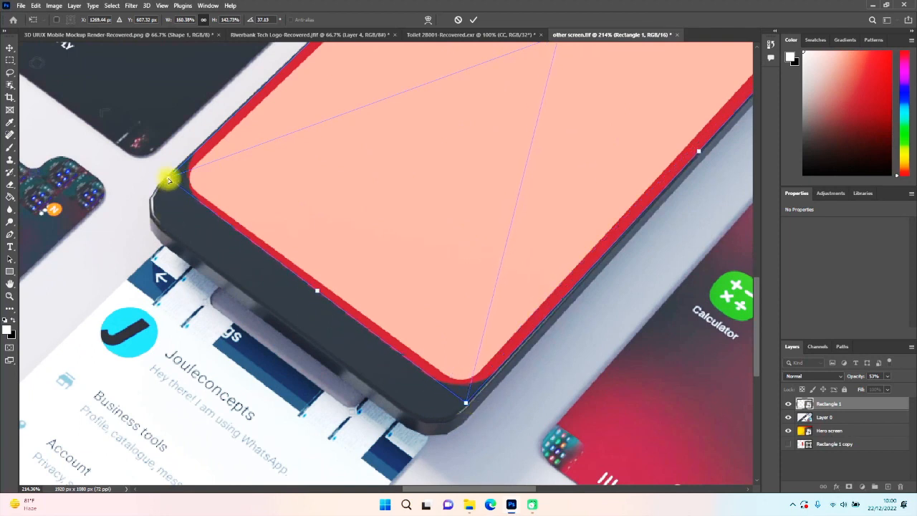
left_click_drag(166, 180, 167, 180)
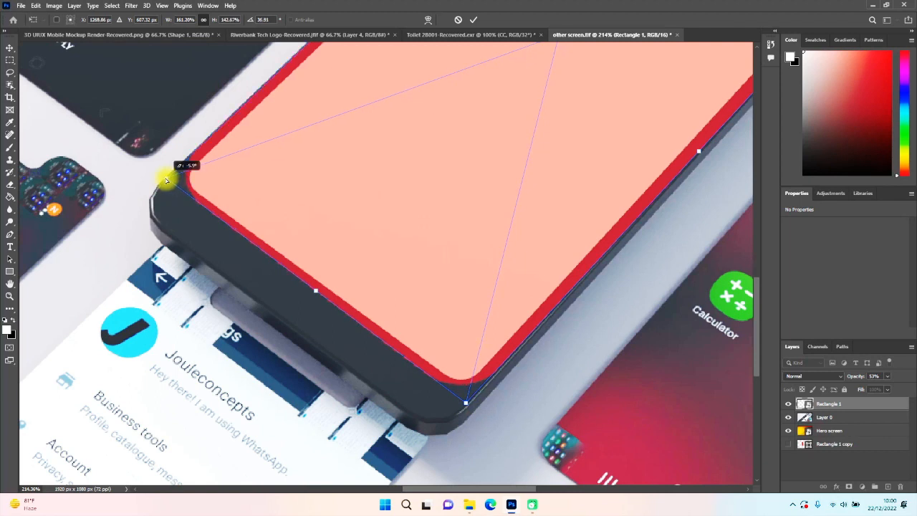
left_click_drag(170, 180, 167, 179)
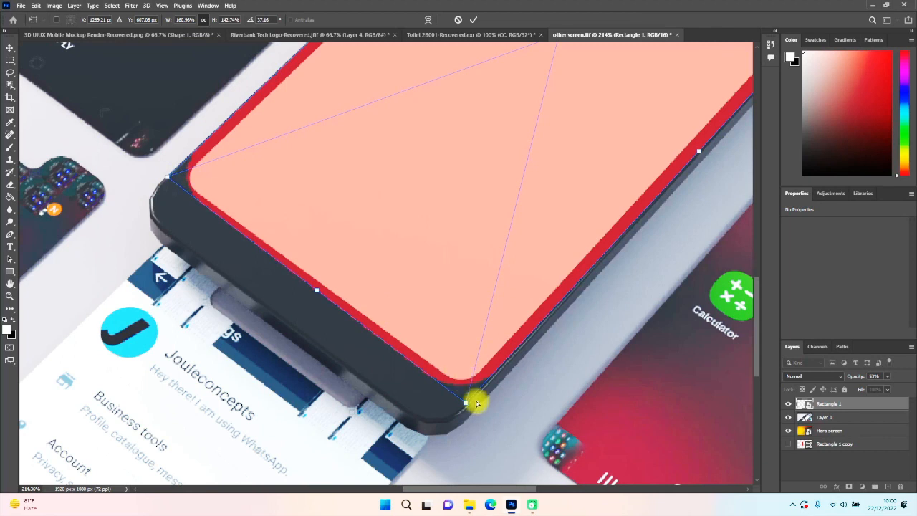
left_click_drag(467, 406, 467, 401)
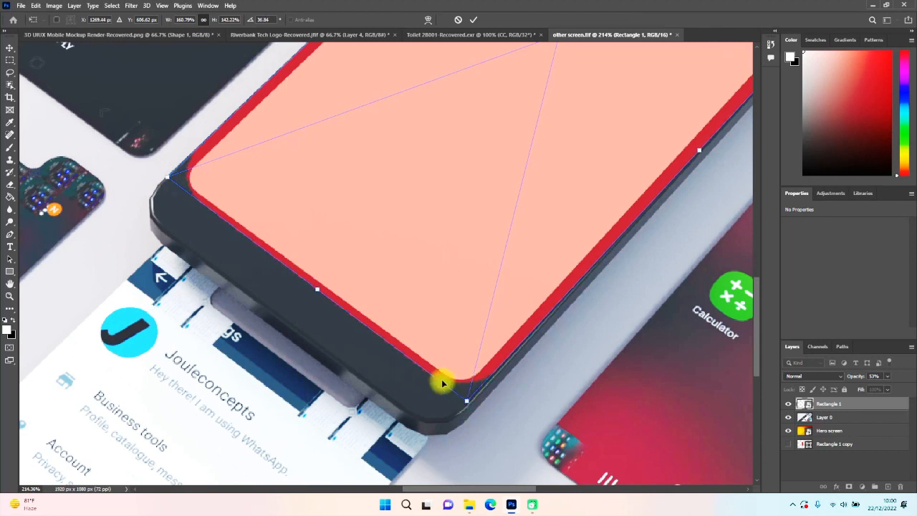
scroll(422, 376, "down", 5, "alt")
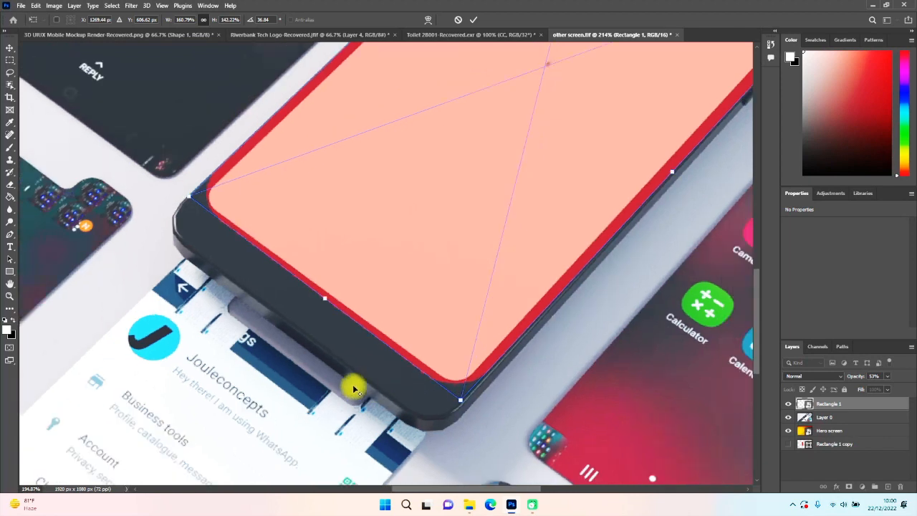
scroll(531, 112, "down", 3, "alt")
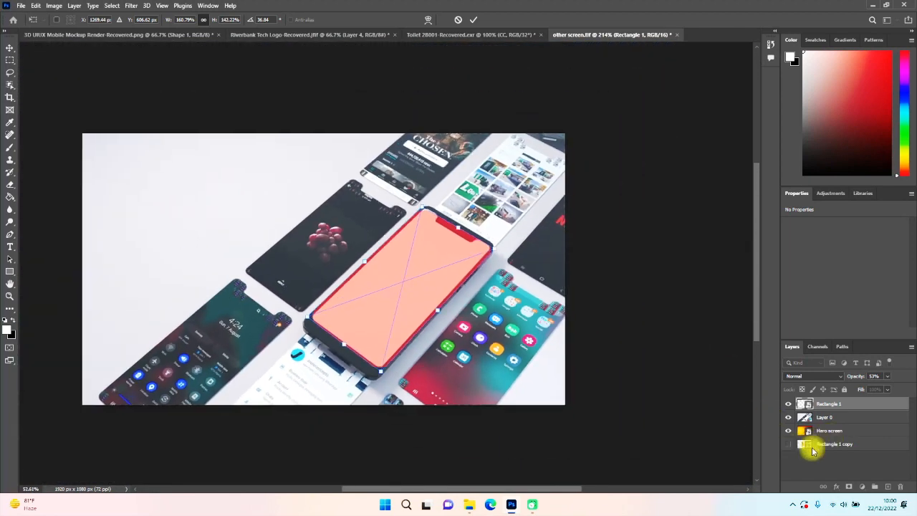
scroll(494, 301, "up", 1)
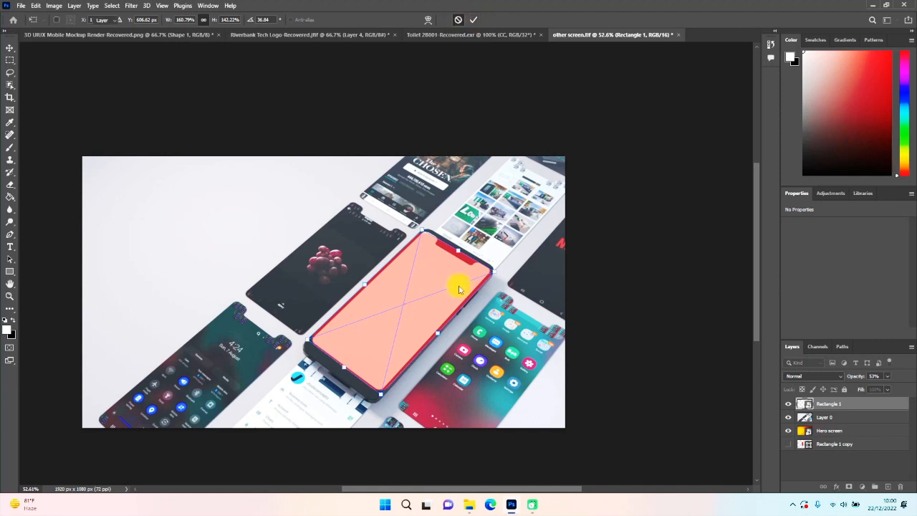
- Cancel the distortion and delete the Rectangle 1 smart object layer
key("Escape")
left_click(900, 487)
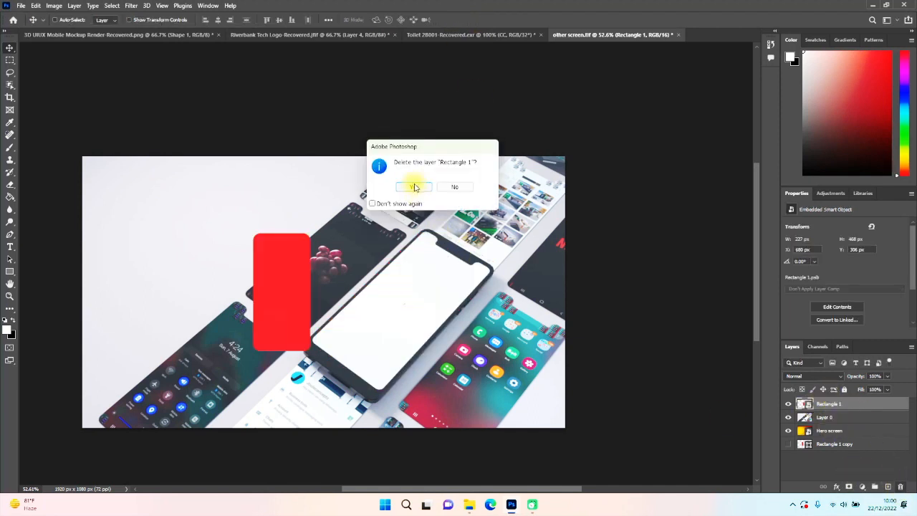
left_click(414, 187)
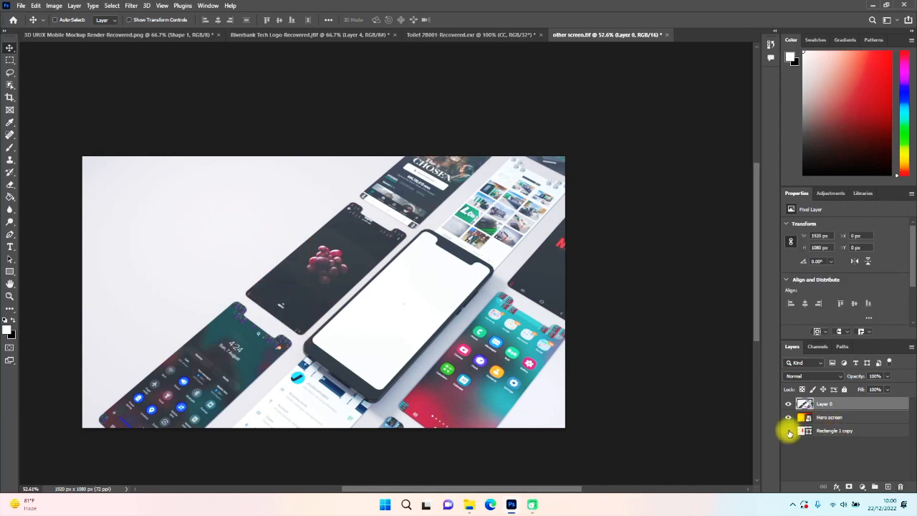
- Show the Rectangle 1 copy layer and adjust its corner radius to about 27 px
left_click(789, 431)
left_click(820, 430)
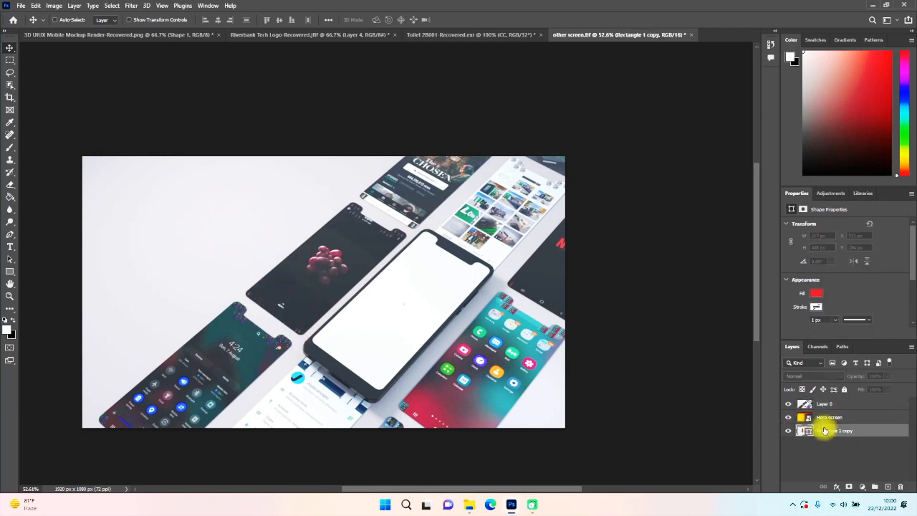
left_click(10, 273)
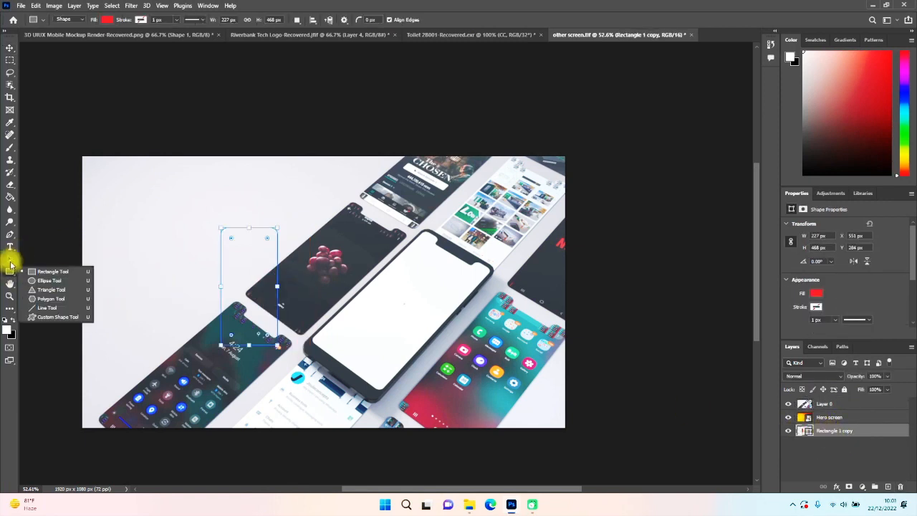
left_click(46, 272)
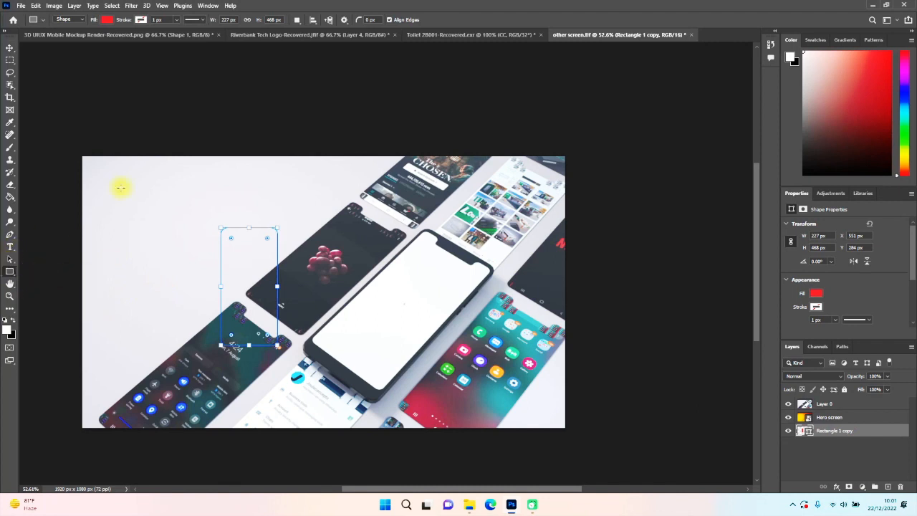
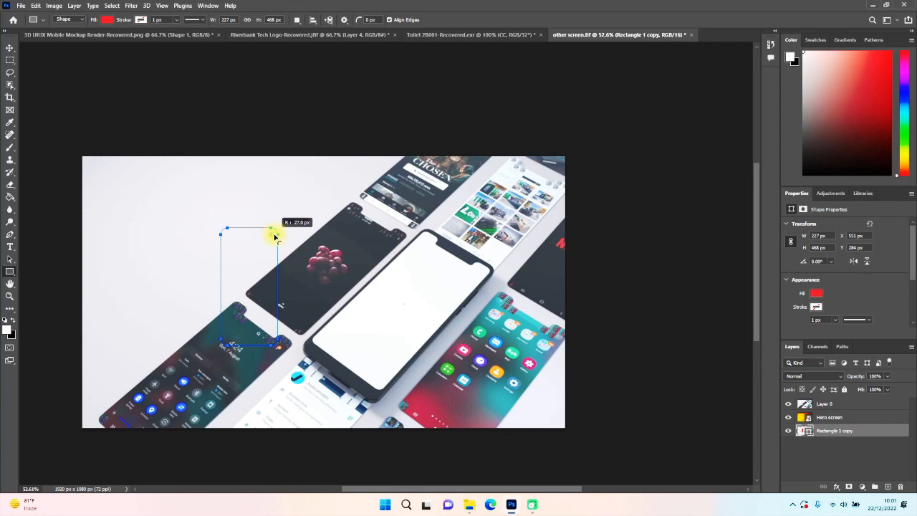
left_click_drag(274, 237, 273, 237)
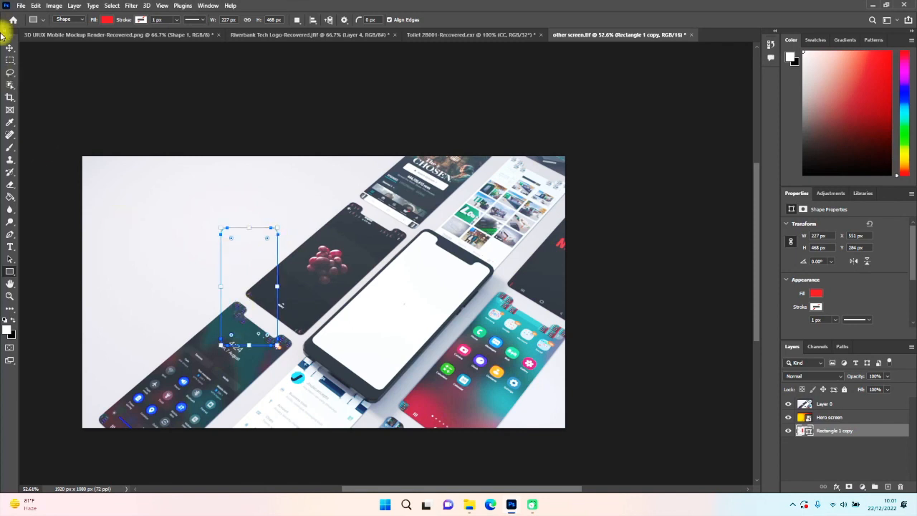
key("v")
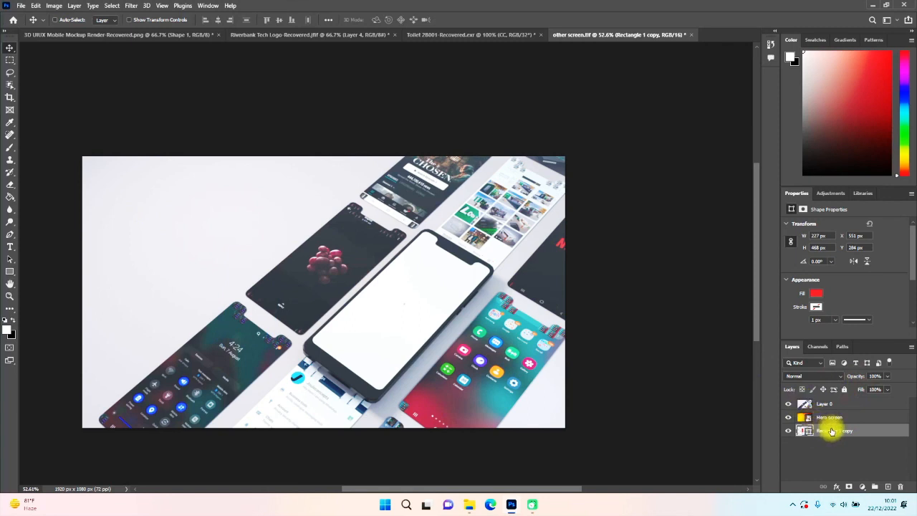
- Duplicate Rectangle 1 copy above Layer 0 and convert the duplicate to a smart object
left_click_drag(836, 435, 827, 399, "alt")
left_click_drag(432, 369, 278, 267)
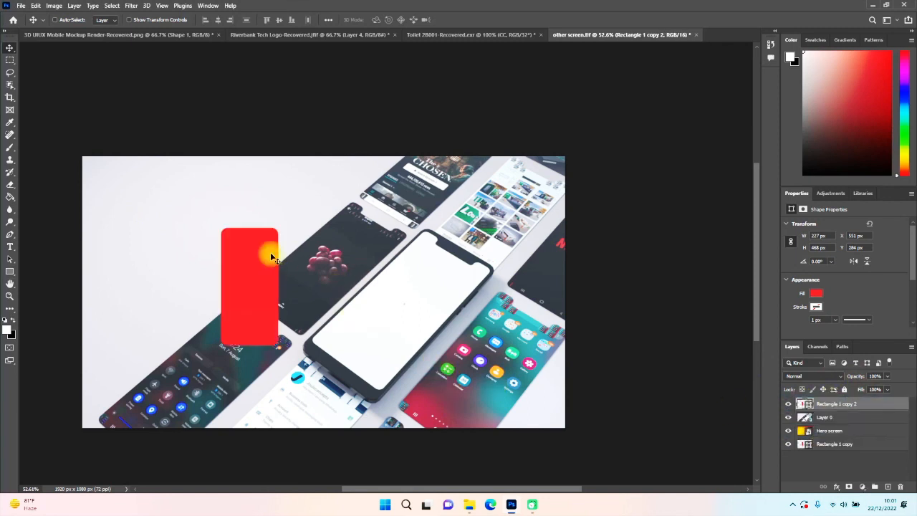
right_click(836, 404)
left_click(749, 220)
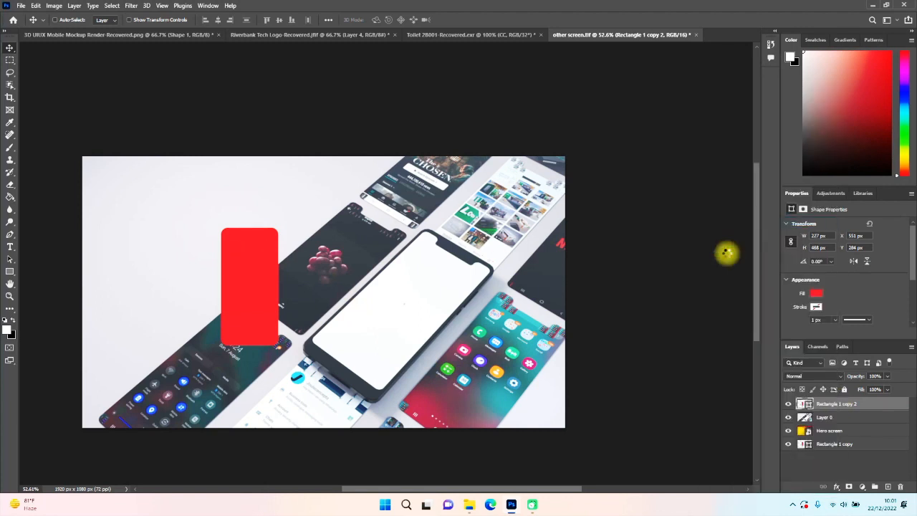
- Start a Distort transform on the Rectangle 1 copy 2 smart object and lower its opacity to about 78%
key("ctrl+t")
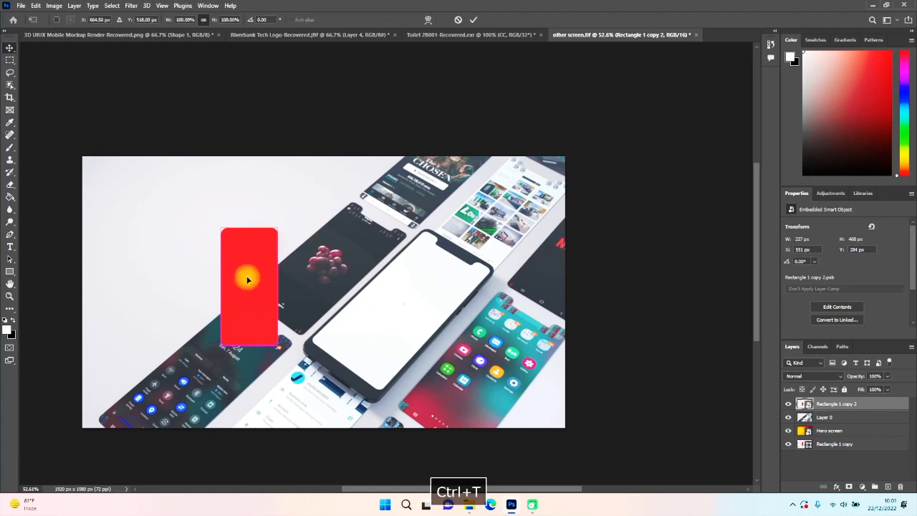
right_click(249, 250)
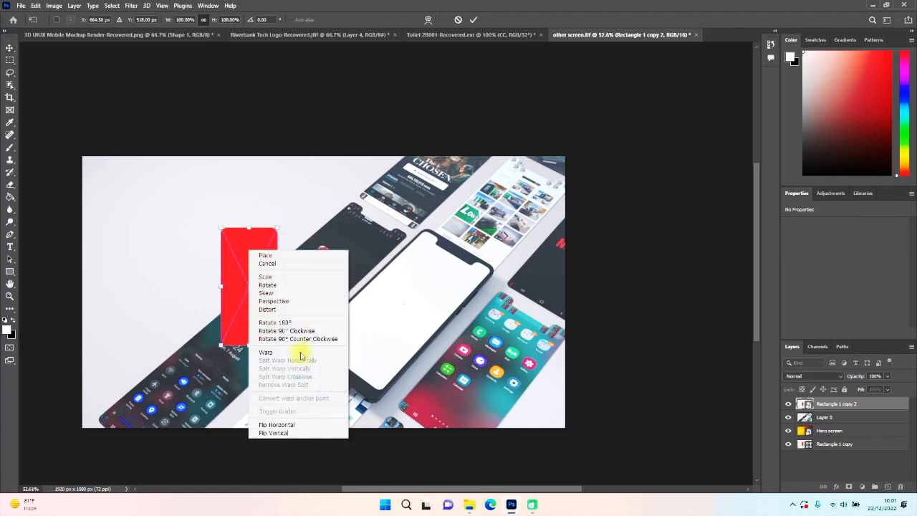
left_click(265, 309)
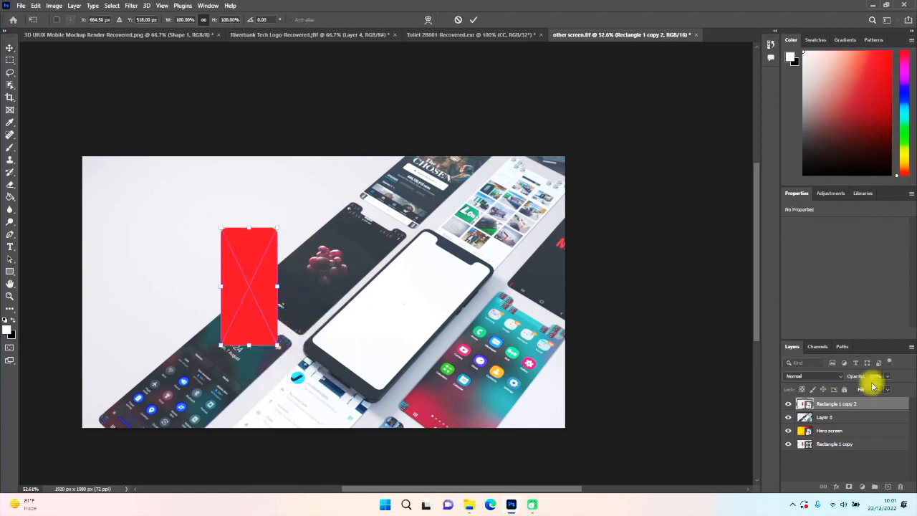
left_click_drag(852, 380, 850, 379)
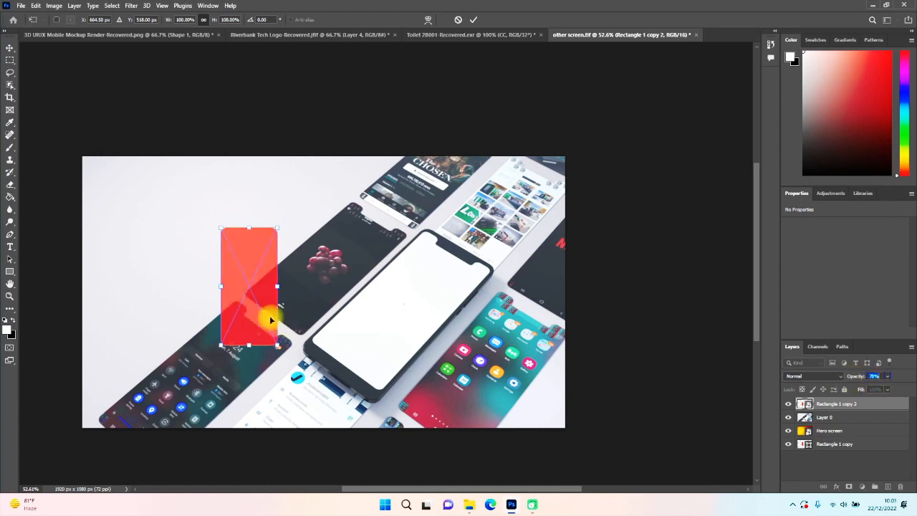
- Distort the red rectangle by moving its four corners onto the corners of the central phone's white screen
left_click_drag(279, 229, 512, 271)
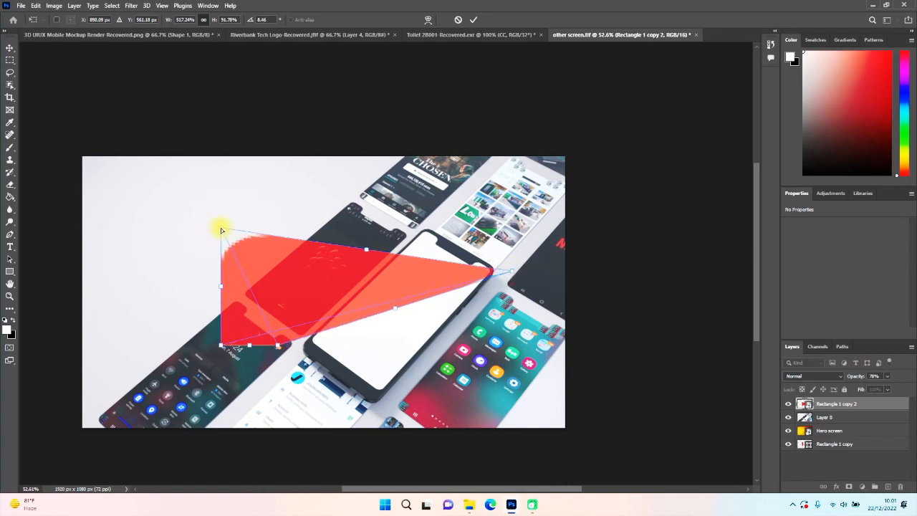
left_click_drag(388, 231, 430, 227)
left_click_drag(279, 347, 375, 396)
left_click_drag(220, 347, 308, 339)
- Refine the distorted rectangle's lower corner and its two notch-end corners to follow the phone's bezel
scroll(333, 365, "up", 2, "alt")
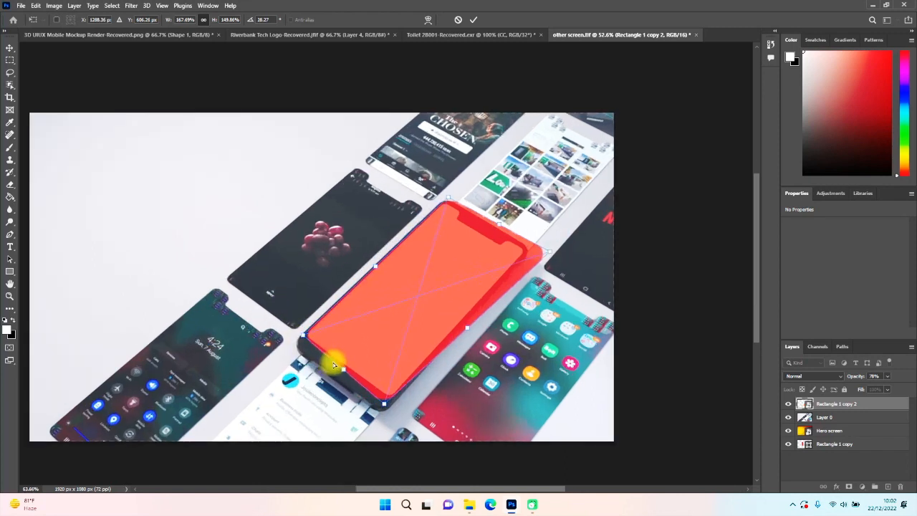
scroll(307, 332, "up", 6, "alt")
mouse_move(432, 448)
left_mouse_down()
mouse_move(446, 432)
mouse_move(437, 448)
mouse_move(446, 442)
left_mouse_up()
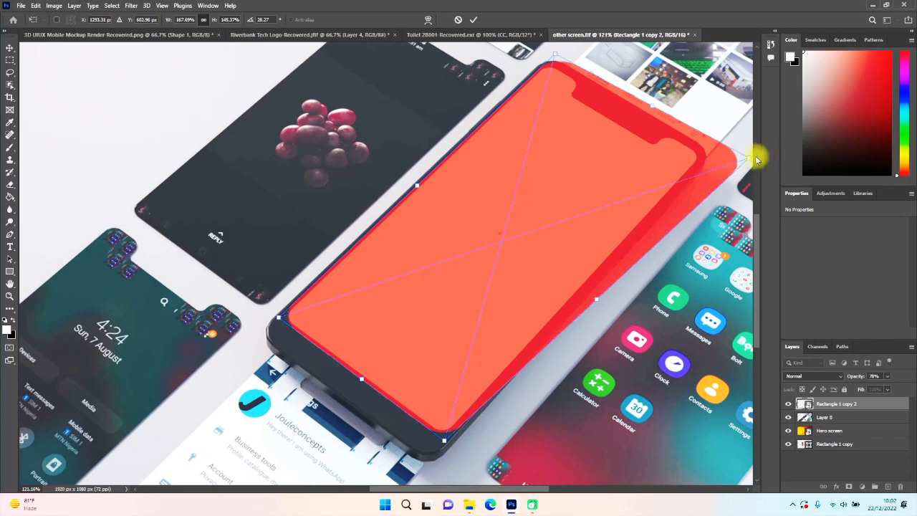
left_click_drag(749, 160, 706, 153)
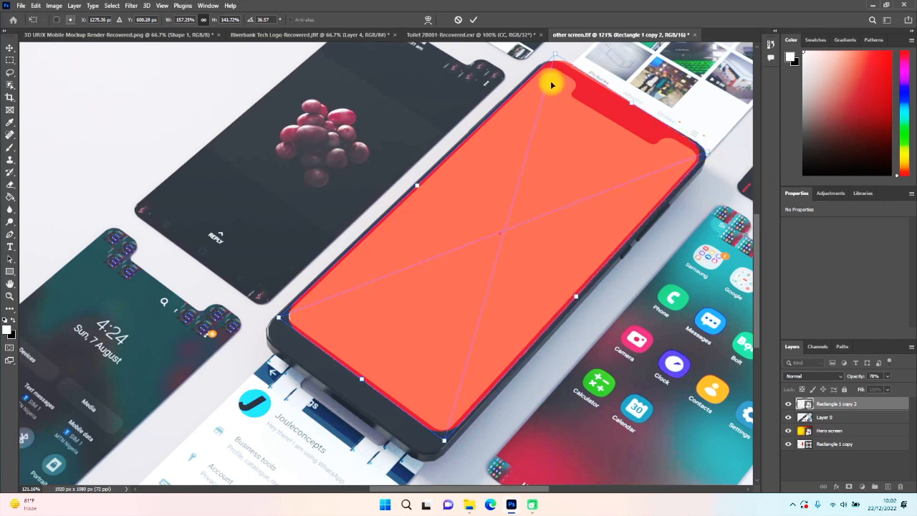
left_click_drag(553, 58, 544, 62)
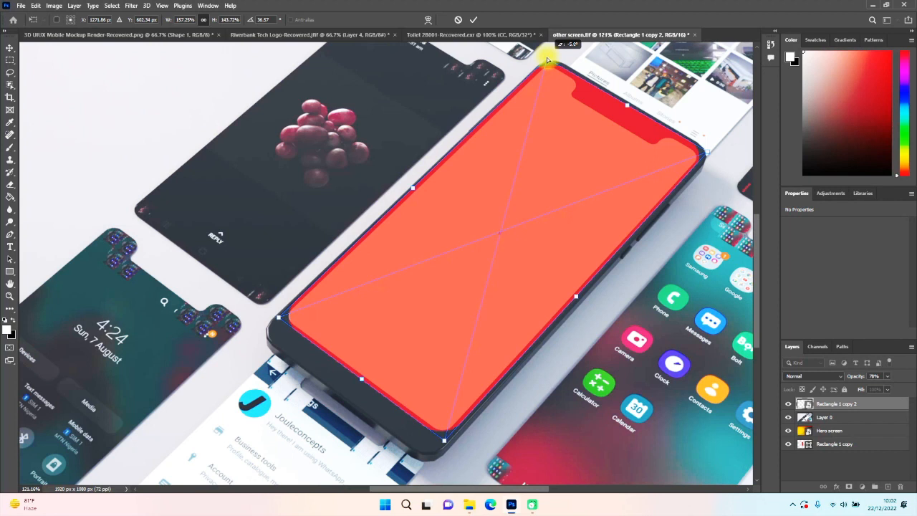
left_click_drag(548, 62, 548, 63)
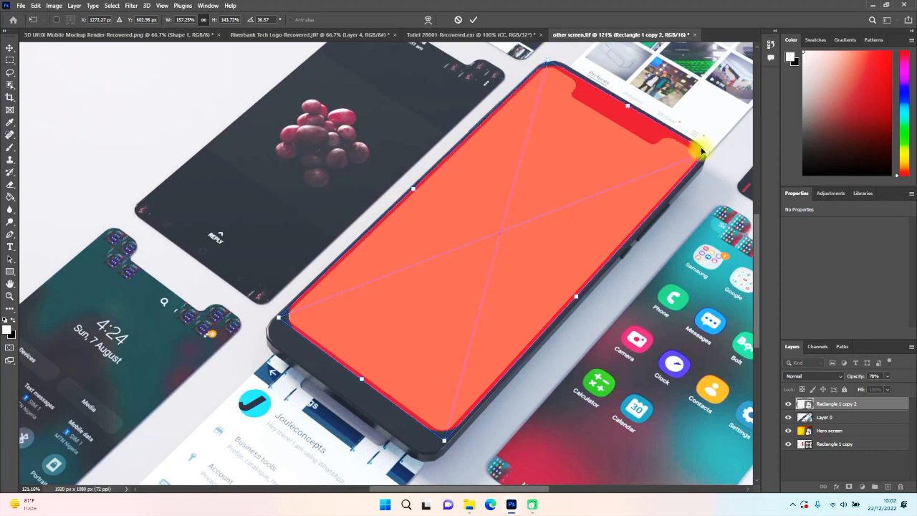
- Fine-tune all four corners of the rectangle against the phone screen's edges and apply the distortion
left_click_drag(705, 156, 705, 156)
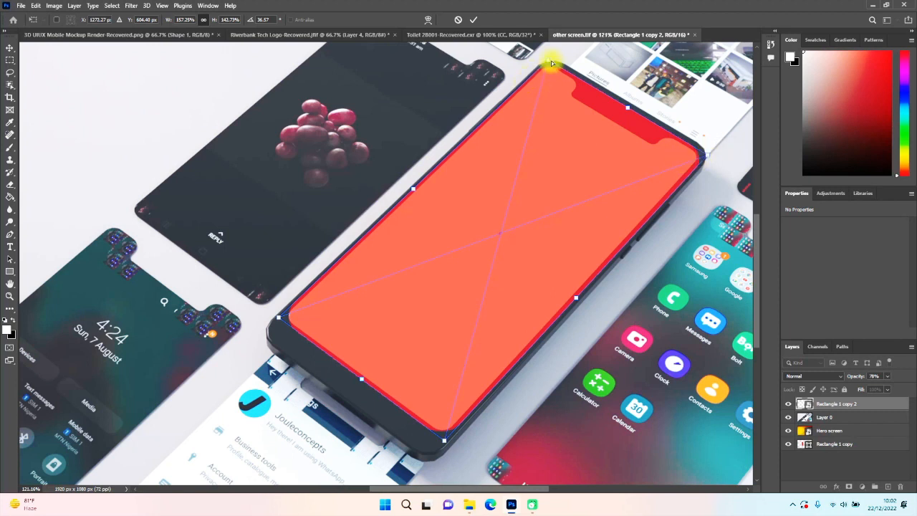
left_click_drag(548, 63, 547, 63)
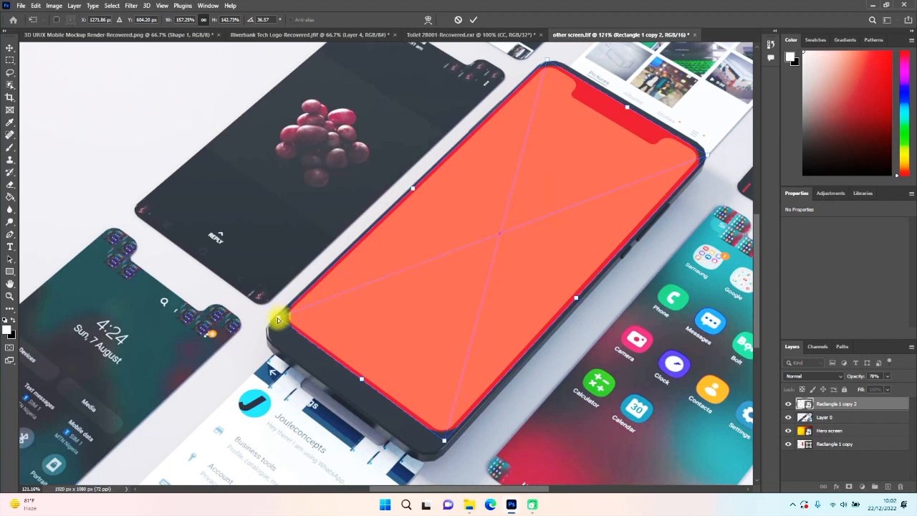
left_click_drag(277, 318, 278, 318)
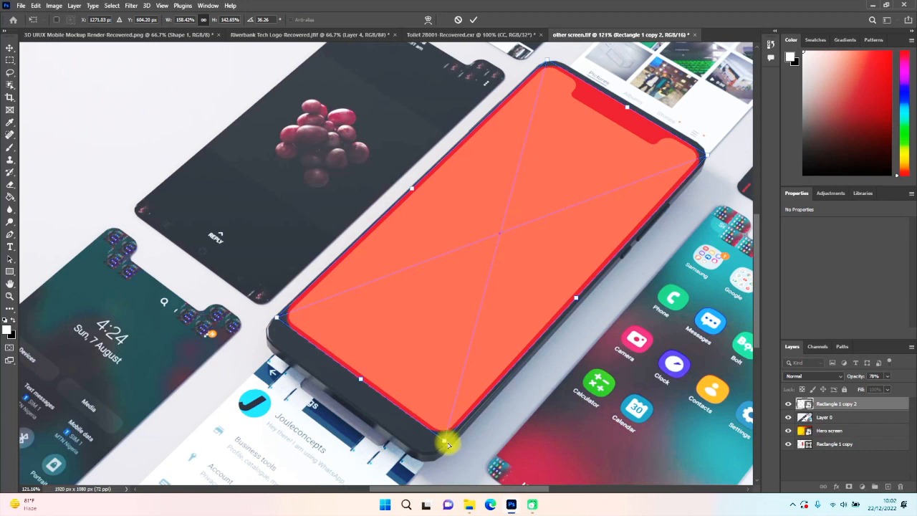
left_click_drag(444, 445, 445, 444)
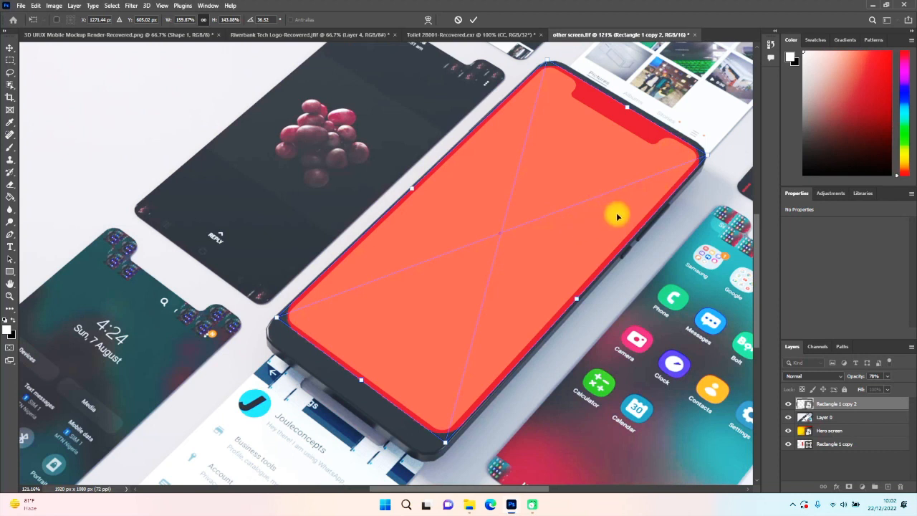
left_click(472, 21)
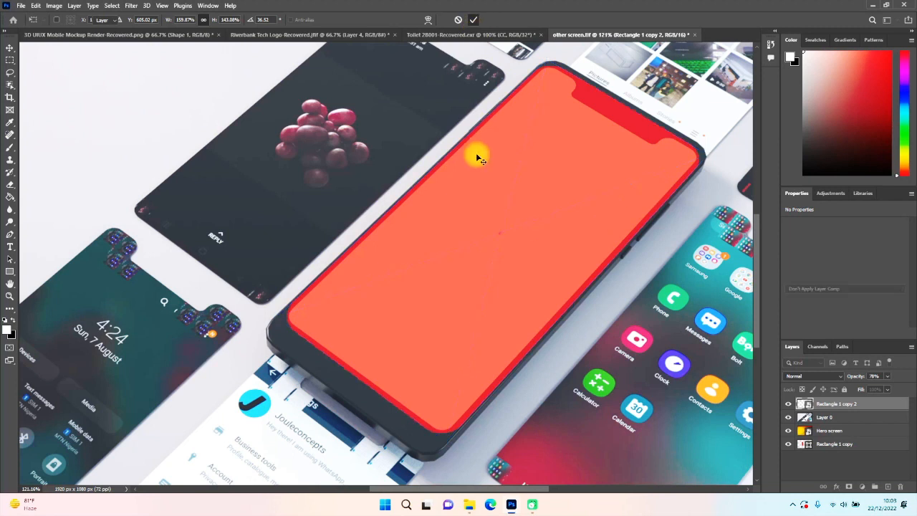
key("ctrl+t")
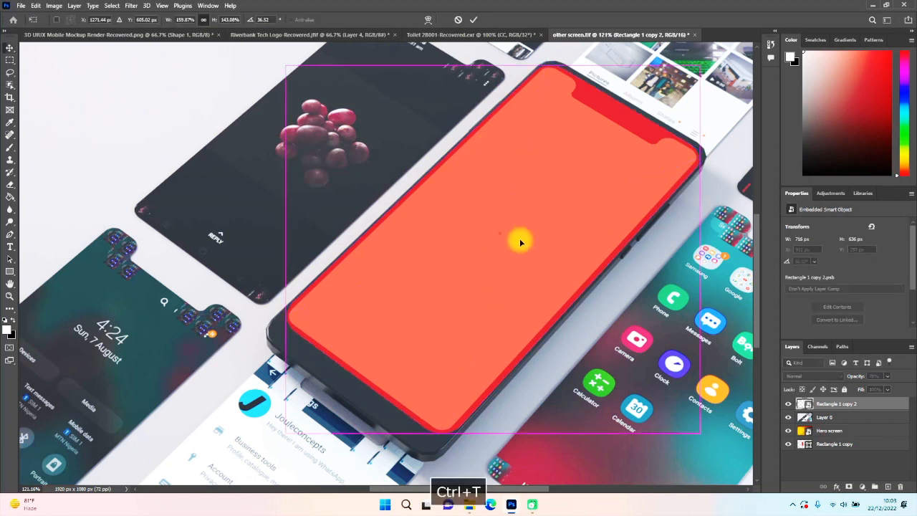
right_click(519, 244)
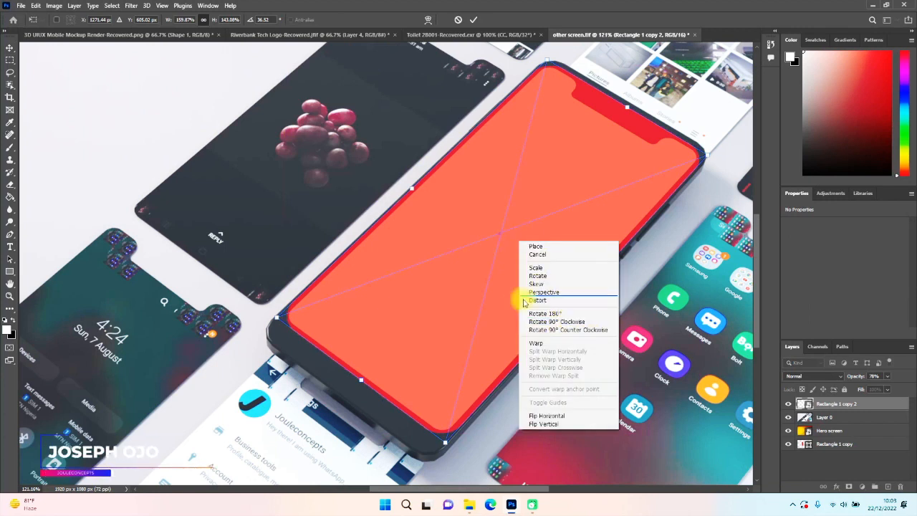
left_click(539, 344)
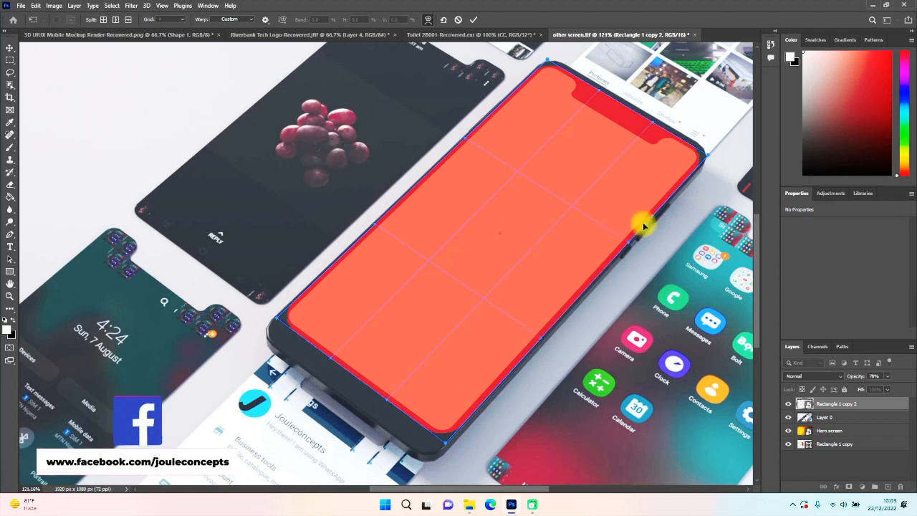
left_click(472, 19)
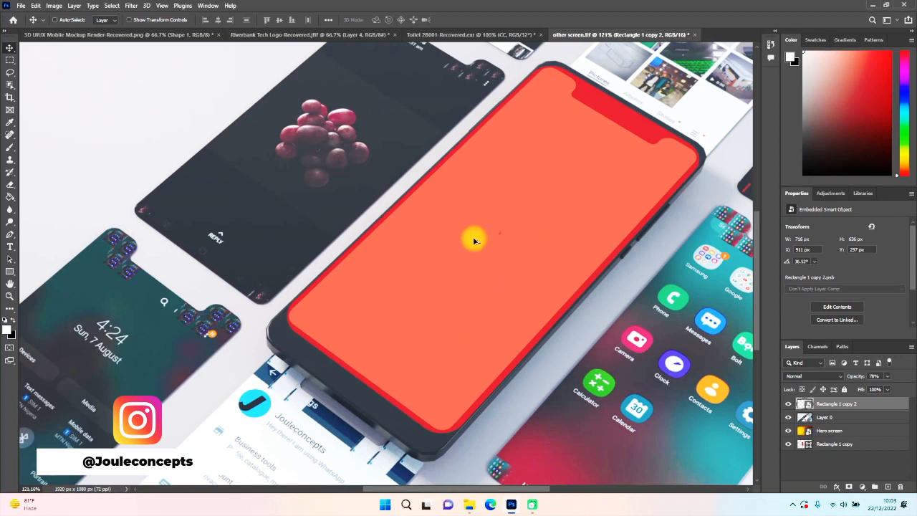
- Move the Hero screen layer directly above Layer 0, delete the stray Hero screen copy, and select Hero screen
scroll(472, 237, "down", 3, "alt")
scroll(449, 272, "down", 1, "alt")
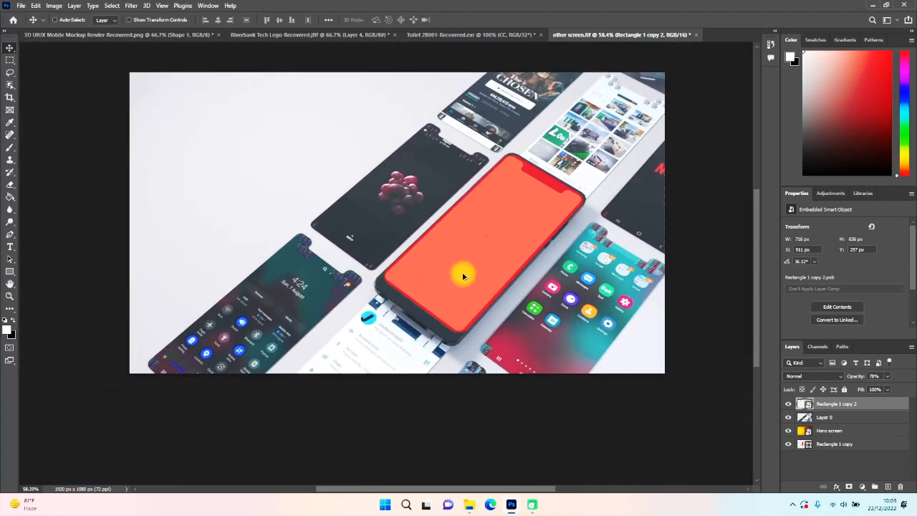
scroll(463, 272, "down", 1, "alt")
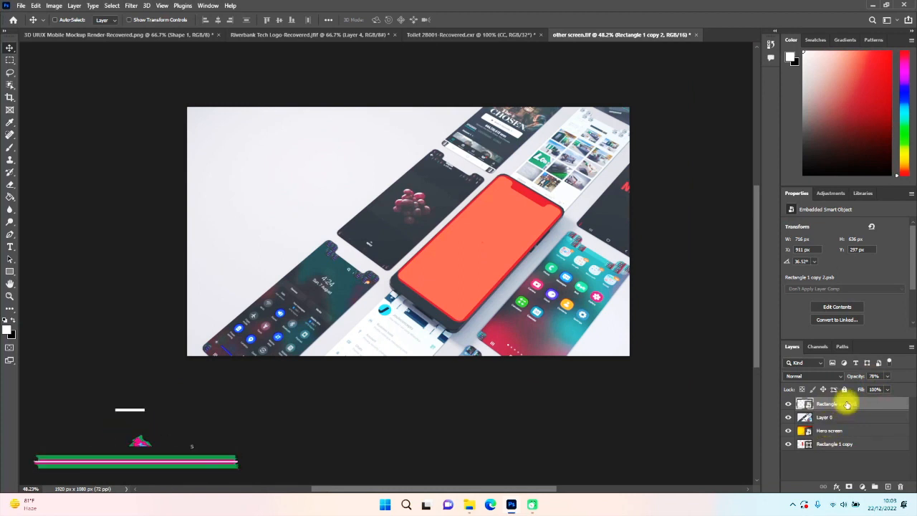
left_click_drag(841, 435, 828, 413)
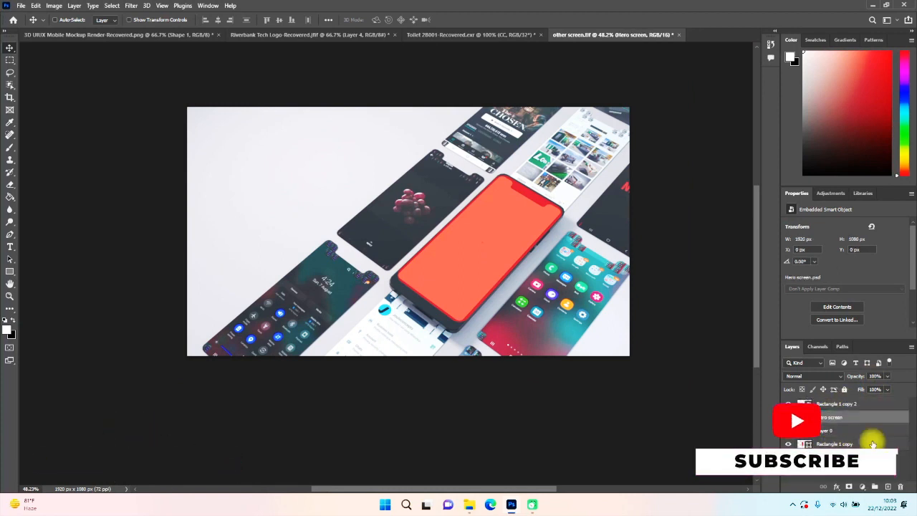
left_click_drag(843, 422, 827, 438)
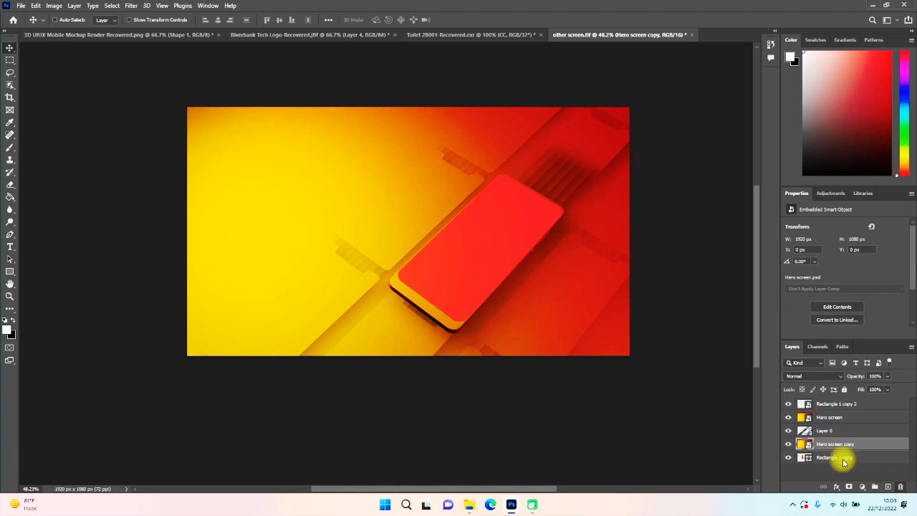
left_click(417, 187)
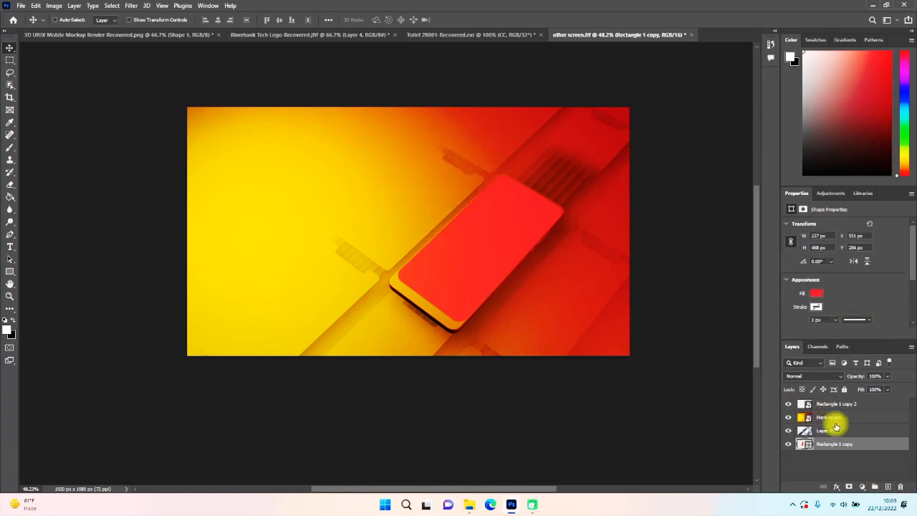
left_click(823, 419)
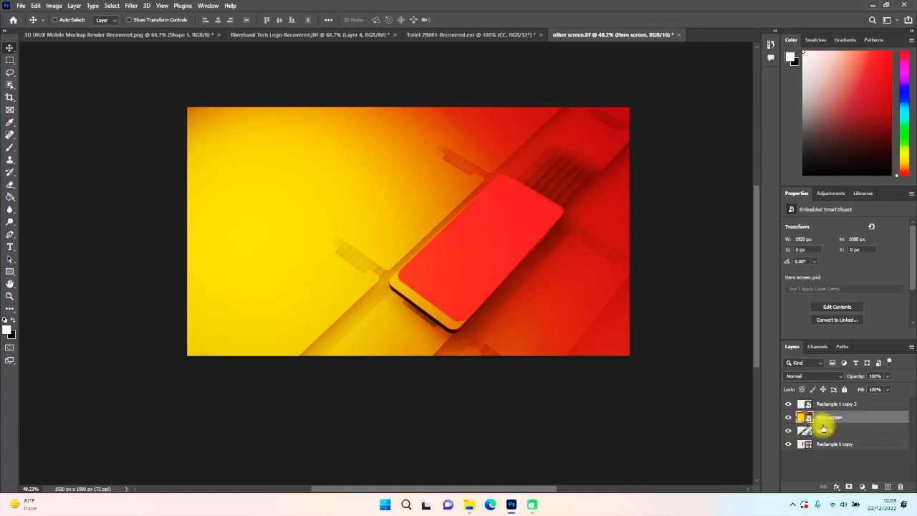
- Examine the mockup document's channels by isolating the Blue channel, and restore the full RGB view
left_click(817, 346)
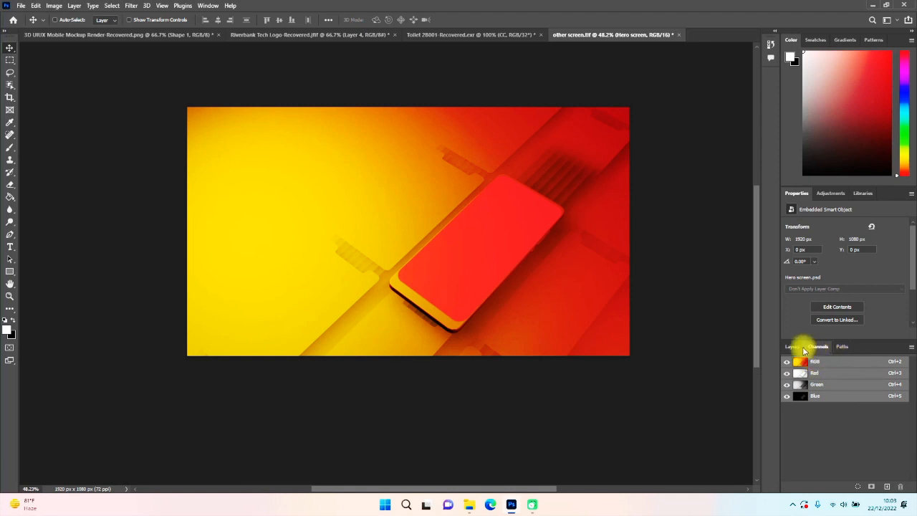
left_click(841, 347)
left_click(818, 347)
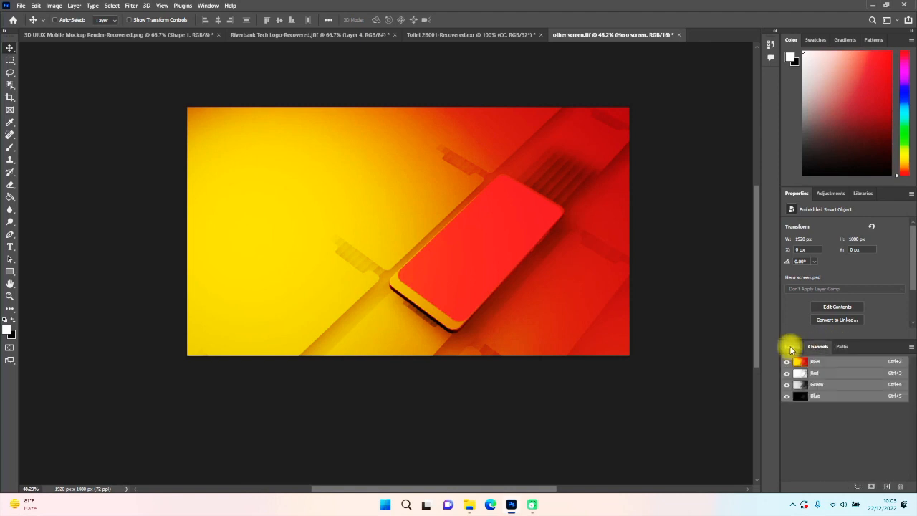
left_click(790, 347)
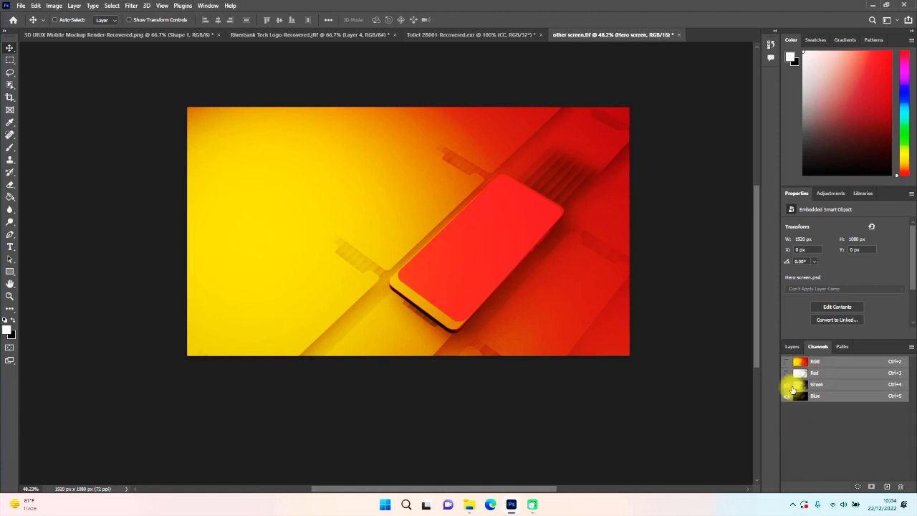
left_click(786, 372)
left_click(786, 388)
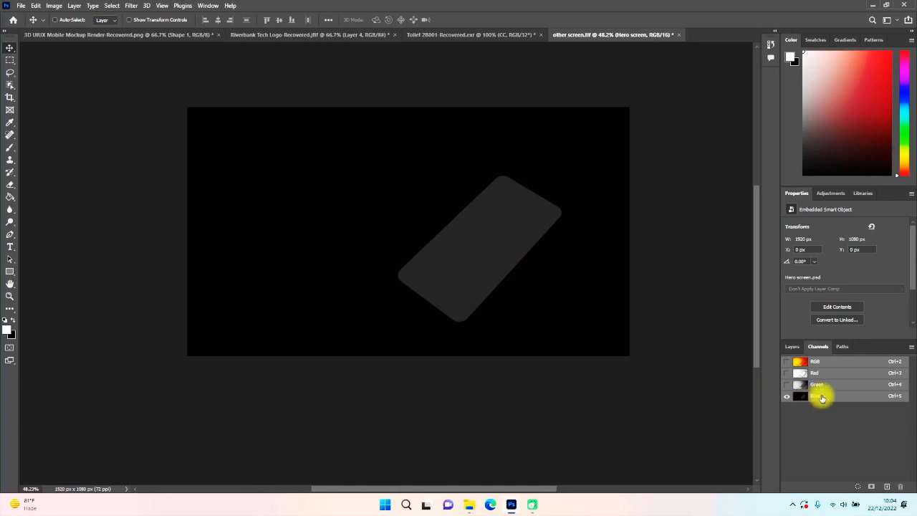
left_click(821, 397)
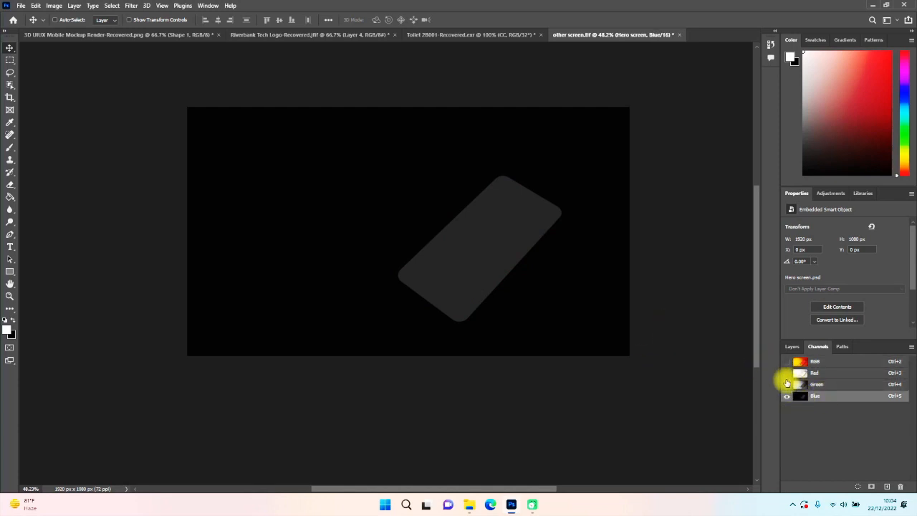
left_click(786, 383)
left_click(787, 362)
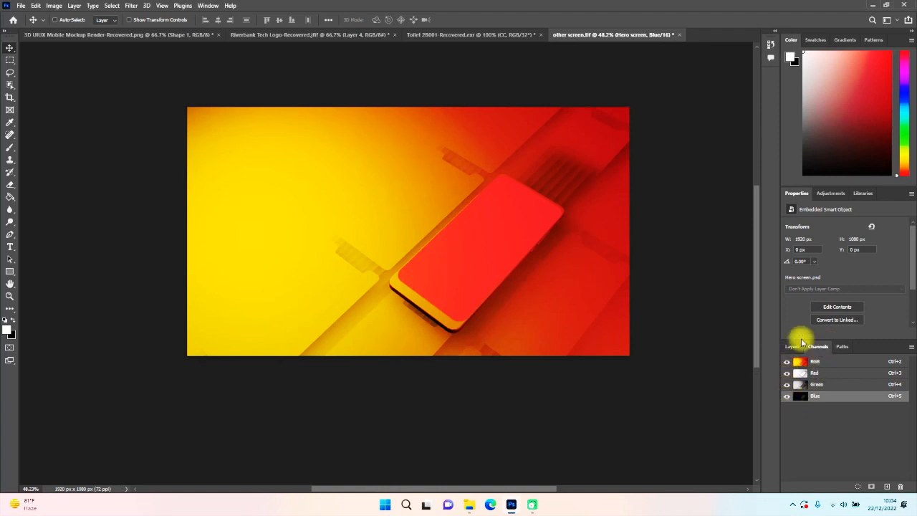
left_click(790, 347)
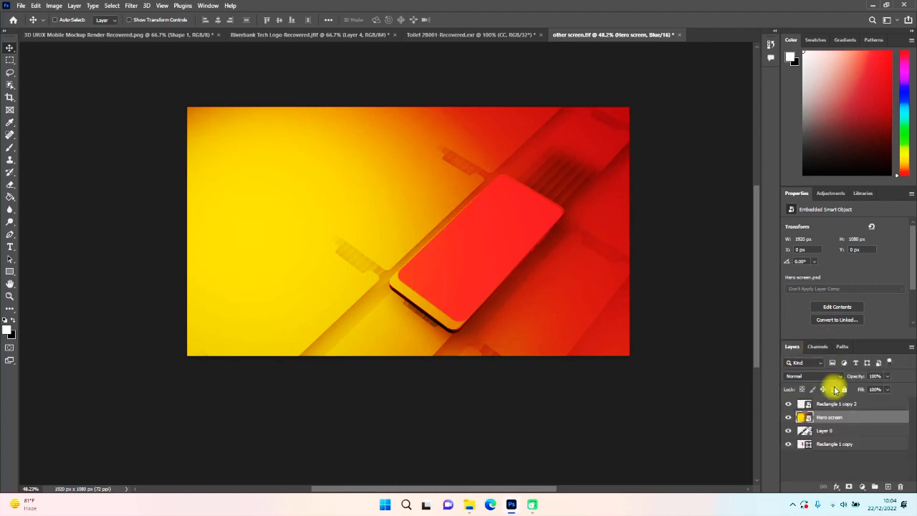
- Open the Hero screen smart object's contents, check its channels for an object buffer, and close it
double_click(808, 418)
left_click(467, 194)
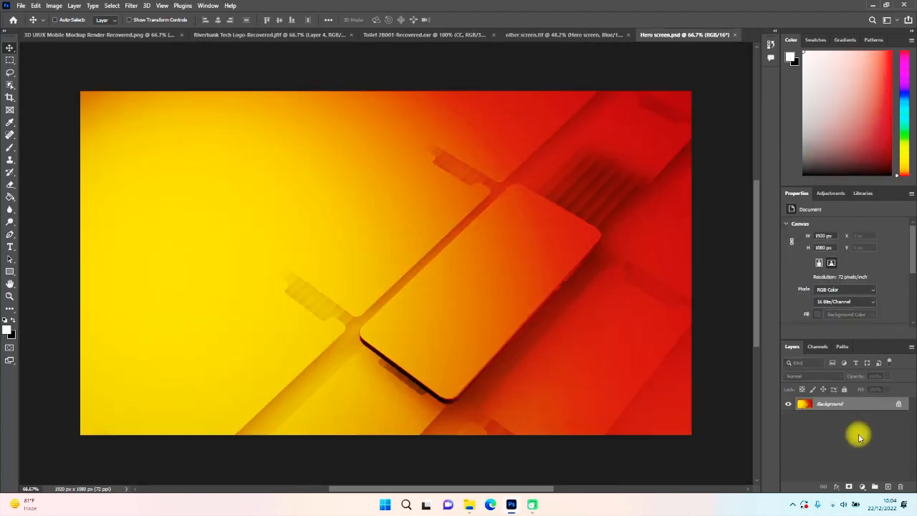
left_click(817, 347)
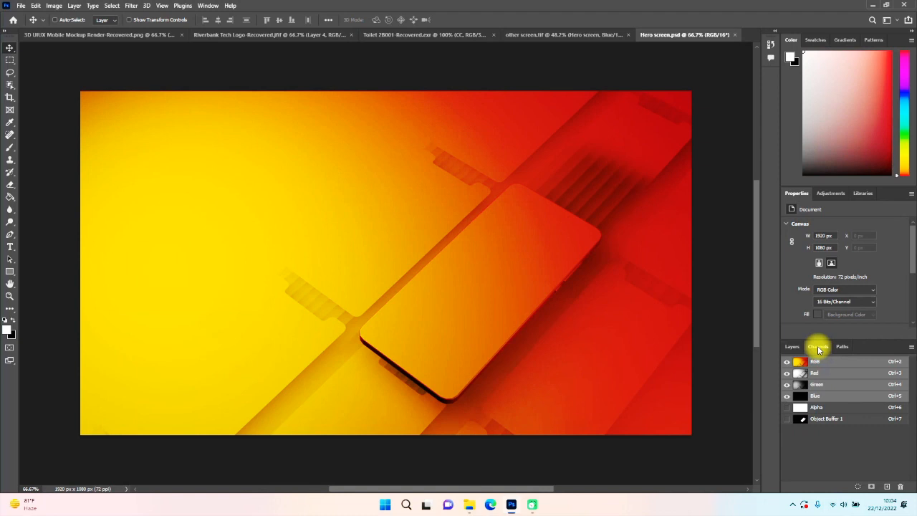
left_click(737, 35)
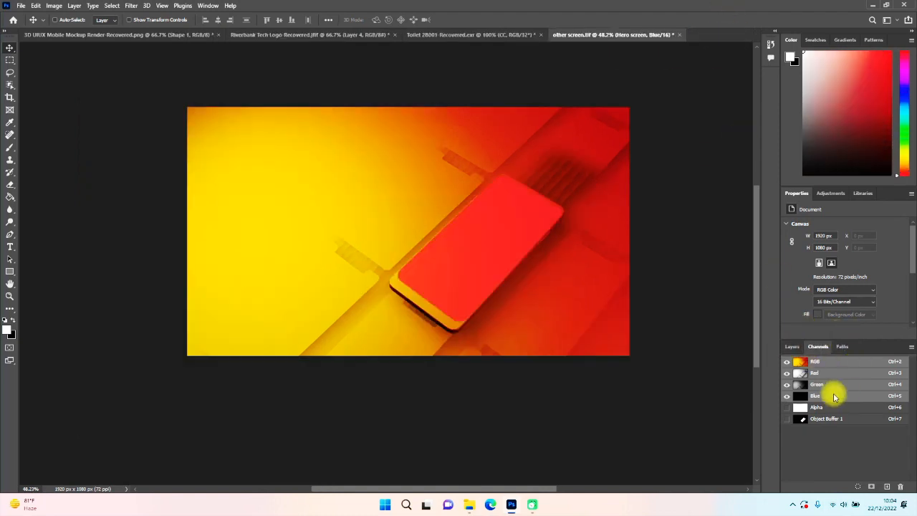
- Open the Hero screen smart object's contents and display only its Object Buffer 1 channel
left_click(792, 347)
left_click(787, 403)
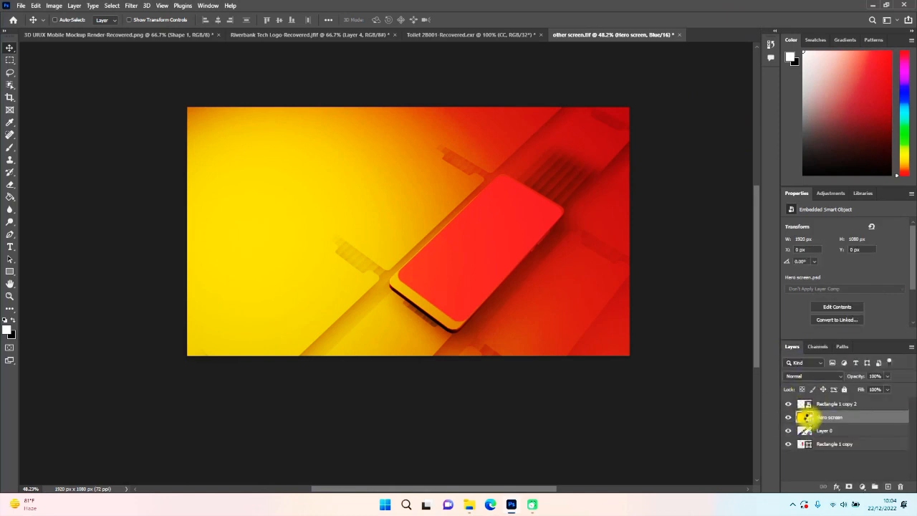
double_click(807, 418)
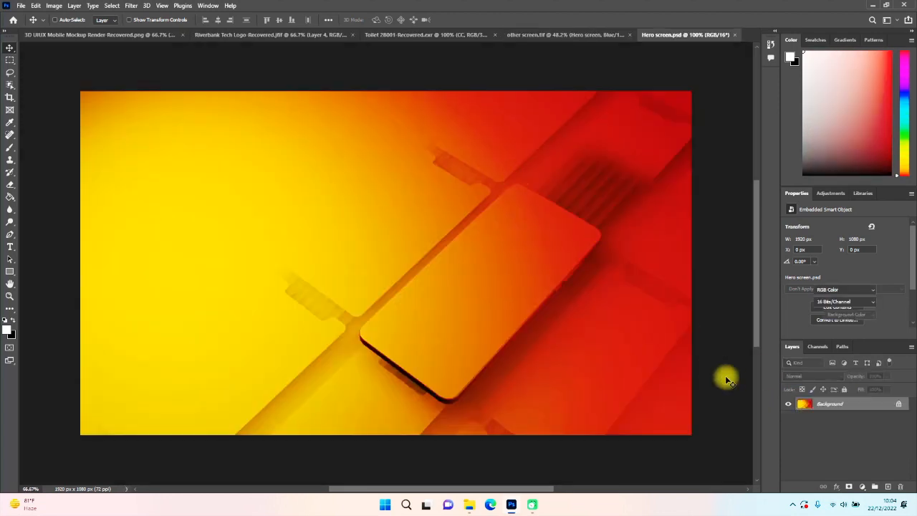
left_click(819, 348)
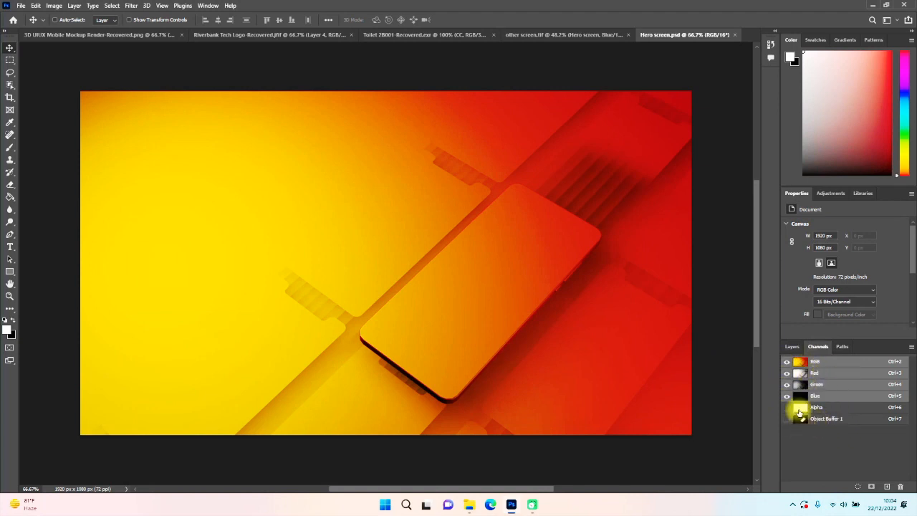
left_click(785, 373)
left_click(785, 384)
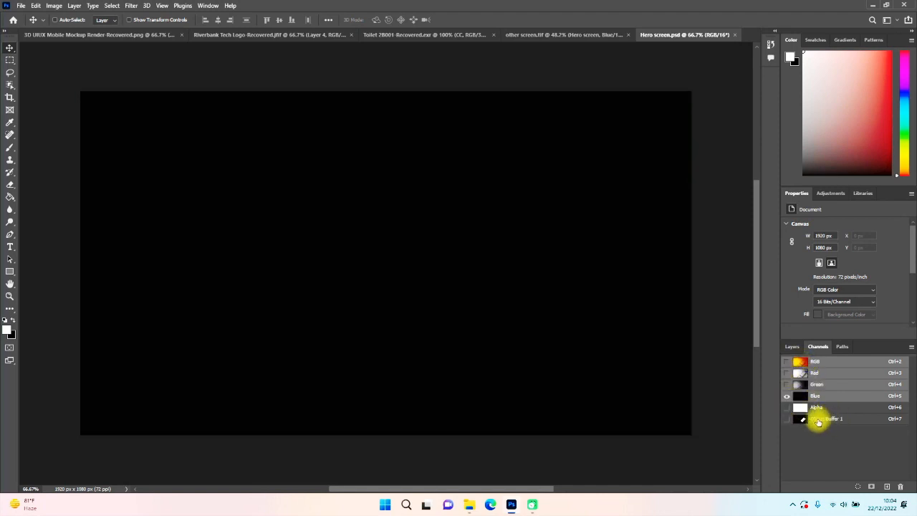
left_click(786, 419)
left_click(785, 396)
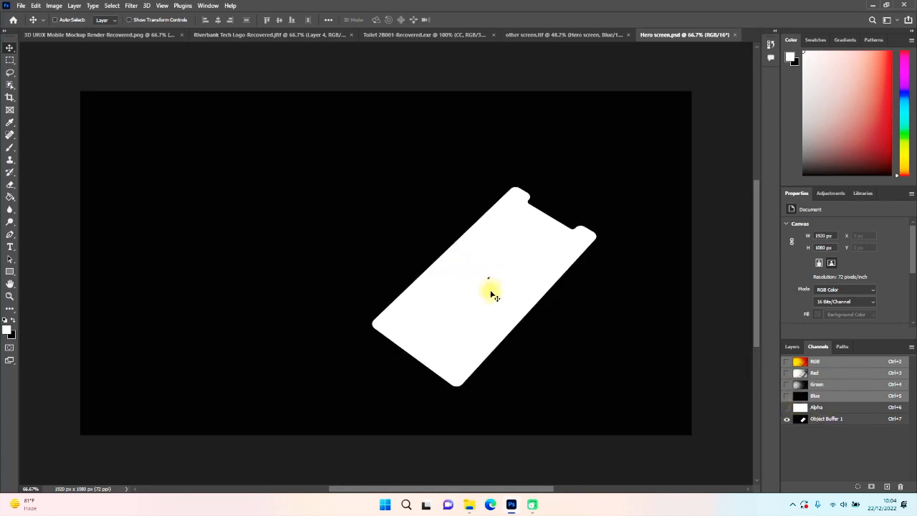
- Load the Object Buffer 1 channel as a selection and add a new layer above the Background
scroll(494, 295, "down", 3, "alt")
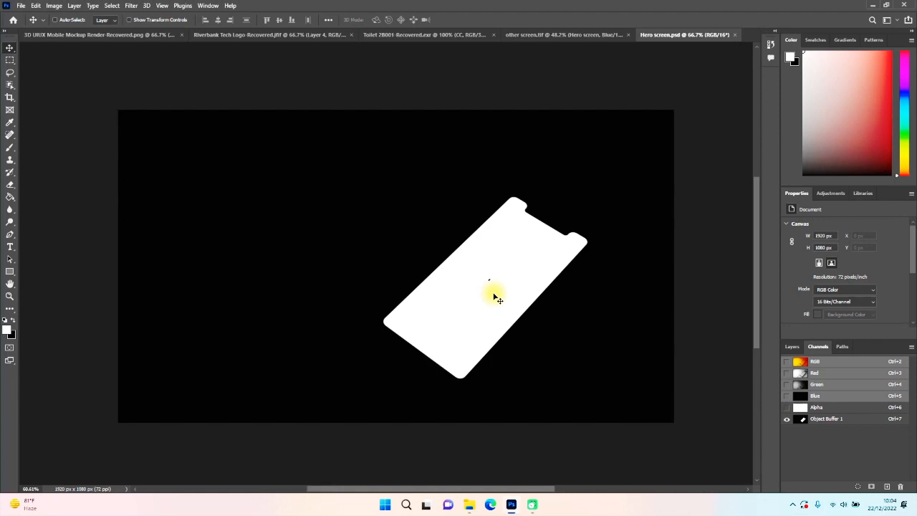
scroll(494, 292, "up", 5, "alt")
scroll(494, 288, "up", 6, "alt")
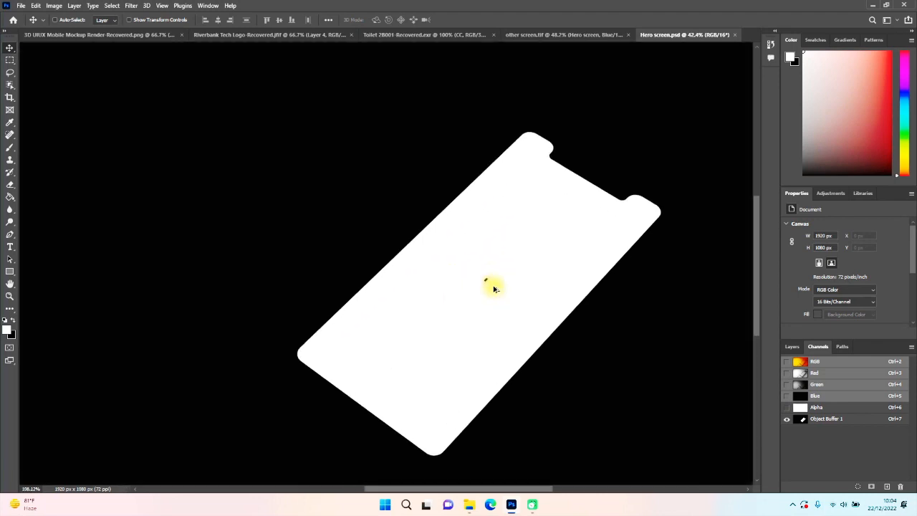
scroll(494, 288, "up", 2, "alt")
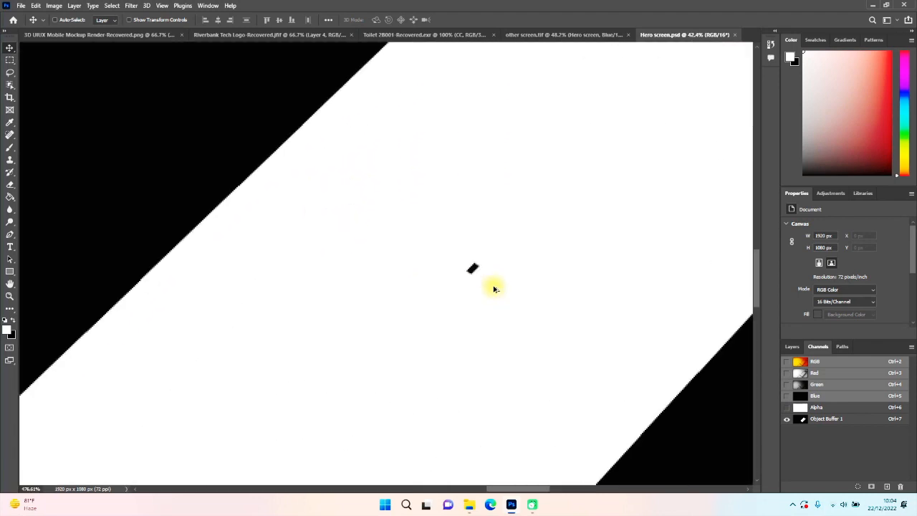
scroll(494, 288, "up", 5, "alt")
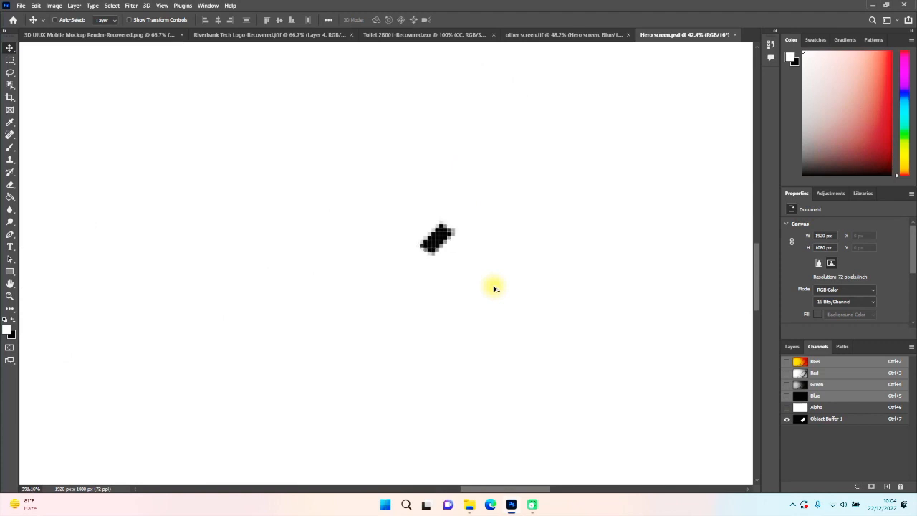
scroll(494, 289, "down", 4, "alt")
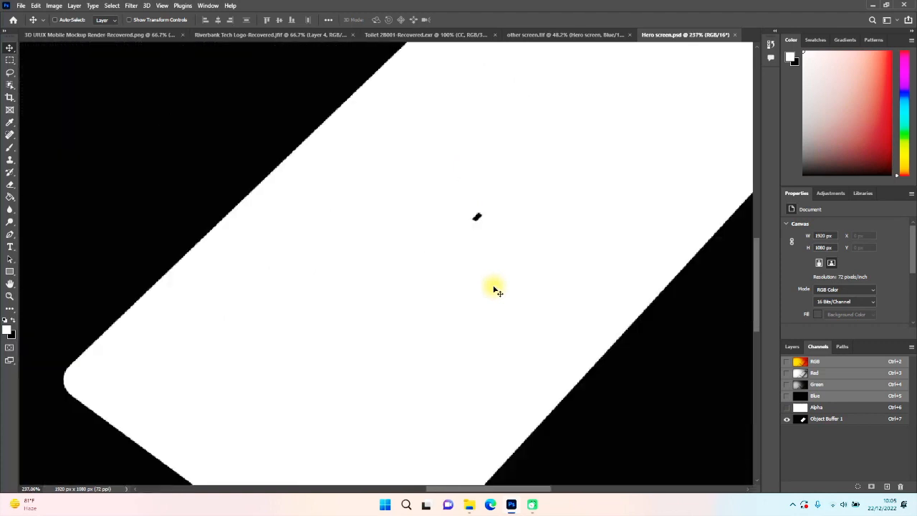
scroll(494, 288, "down", 4, "alt")
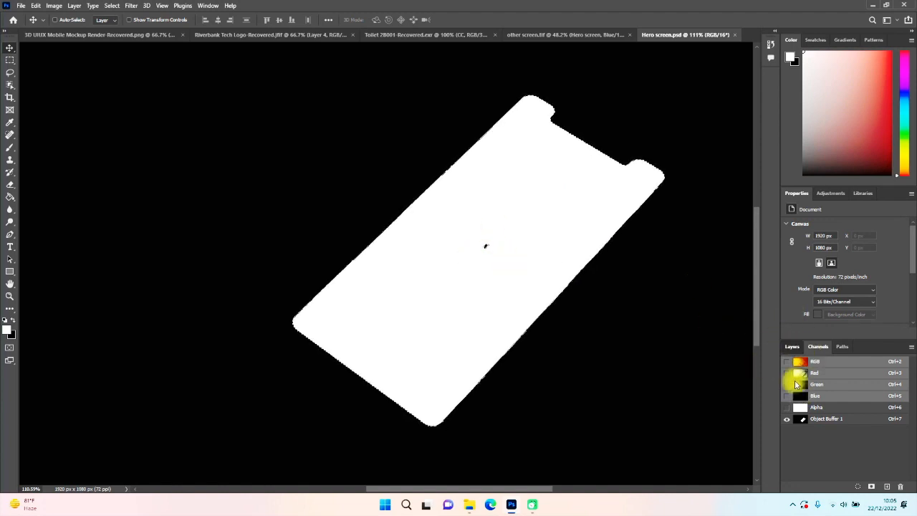
left_click(791, 347)
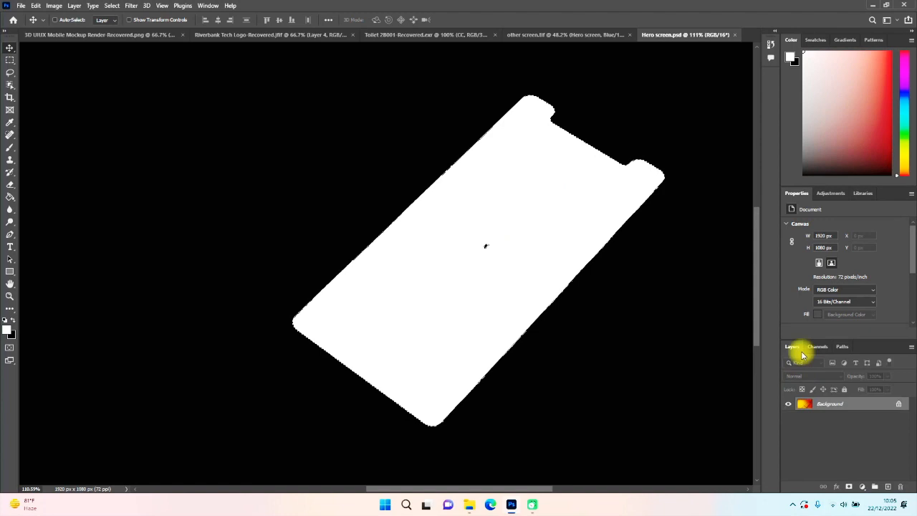
left_click(888, 487)
left_click(805, 403)
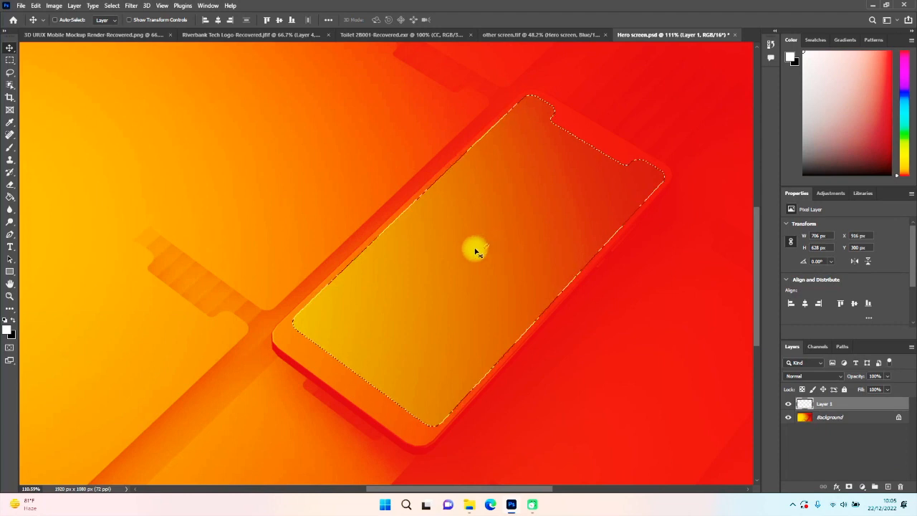
- Add the small gap in the middle of the phone screen to the selection with the Lasso tool
left_click(10, 72)
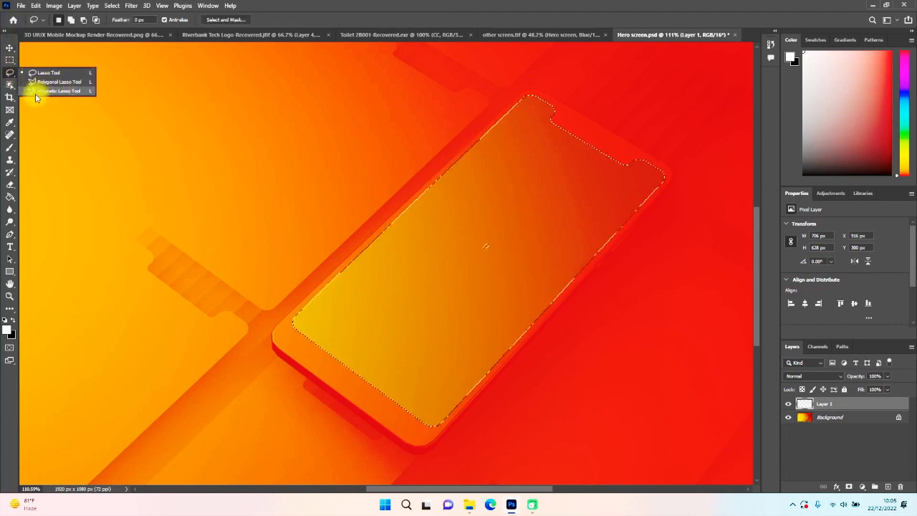
left_click(45, 72)
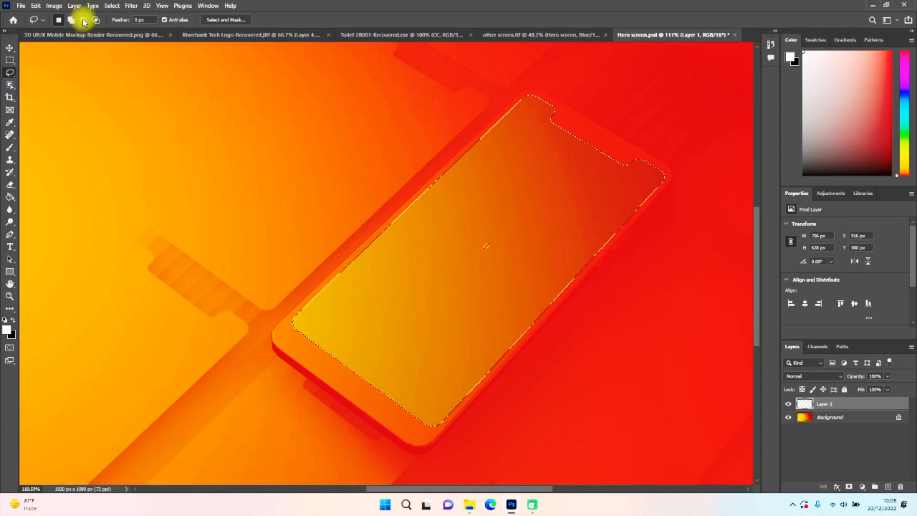
left_click(71, 20)
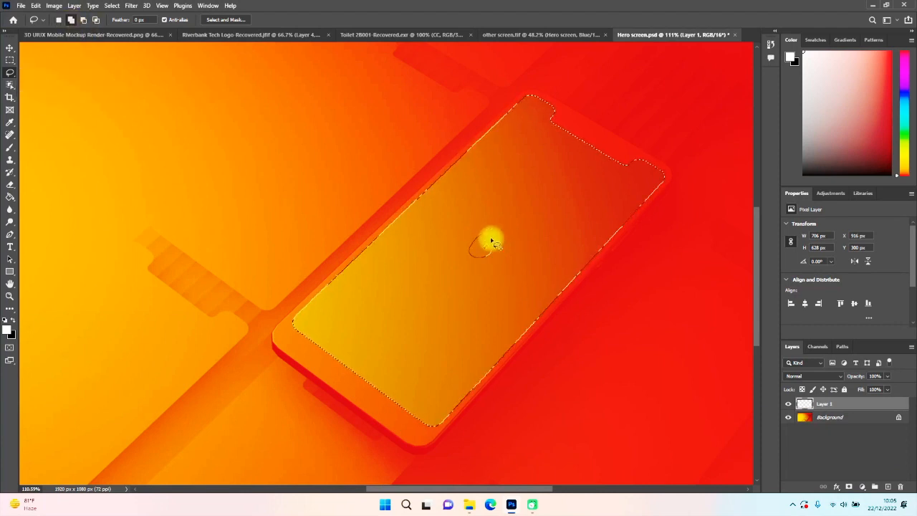
mouse_move(492, 241)
left_mouse_down()
mouse_move(501, 241)
mouse_move(491, 277)
left_mouse_up()
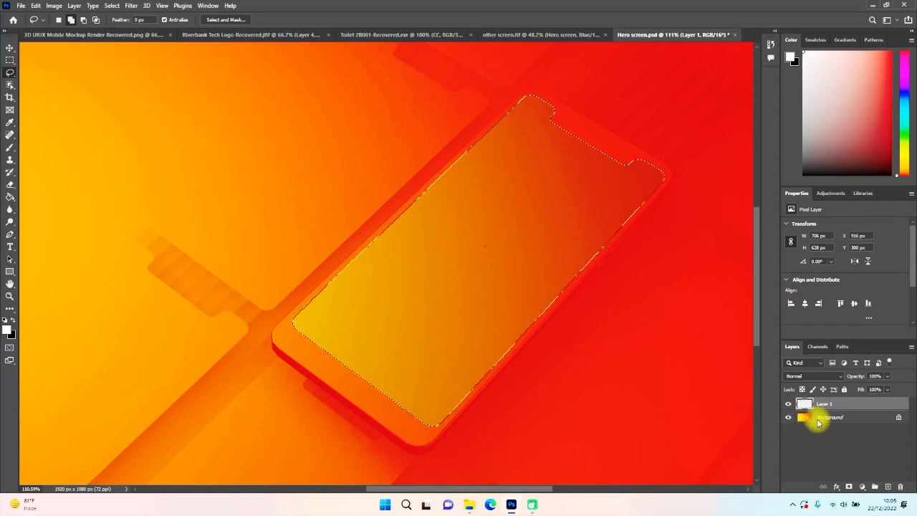
- Fill the phone screen selection with black on Layer 1 and add a layer mask from the selection
left_click(6, 320)
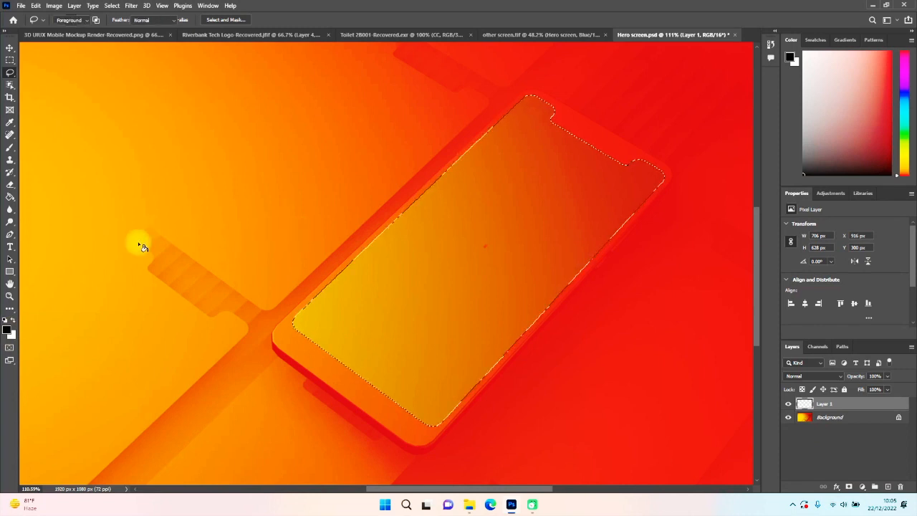
left_click(11, 195)
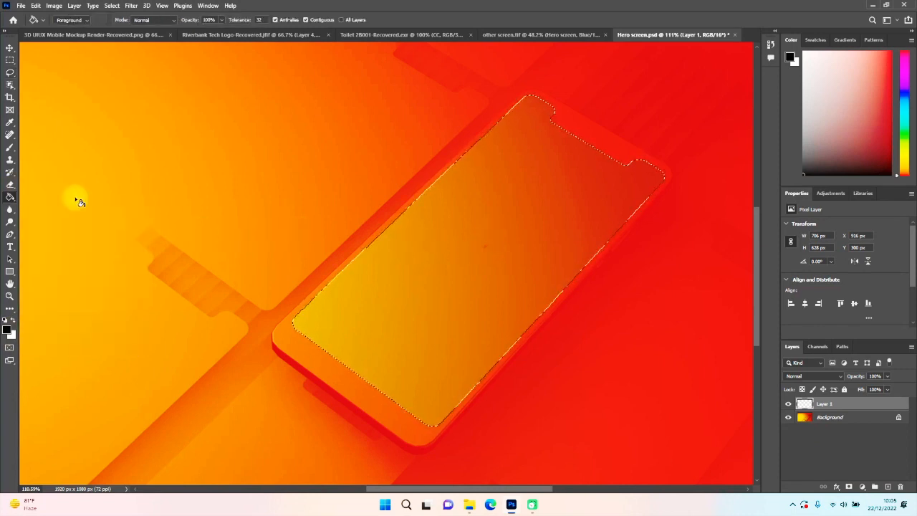
left_click(575, 199)
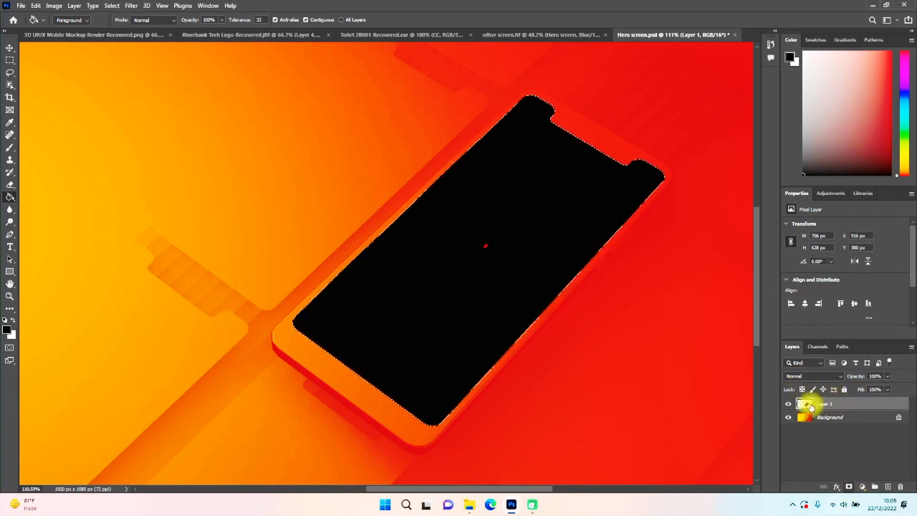
left_click(848, 486)
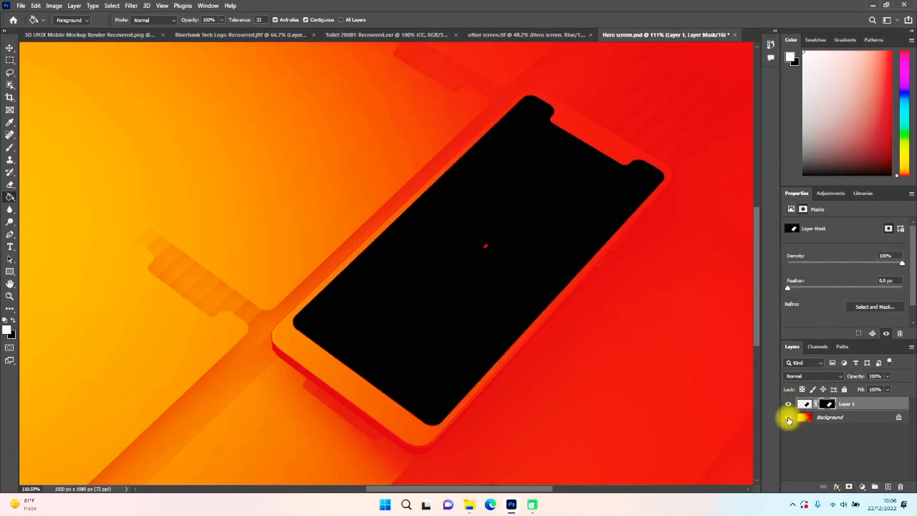
- Unlock the Background as a regular layer, hide it, and select Layer 1
left_click(898, 417)
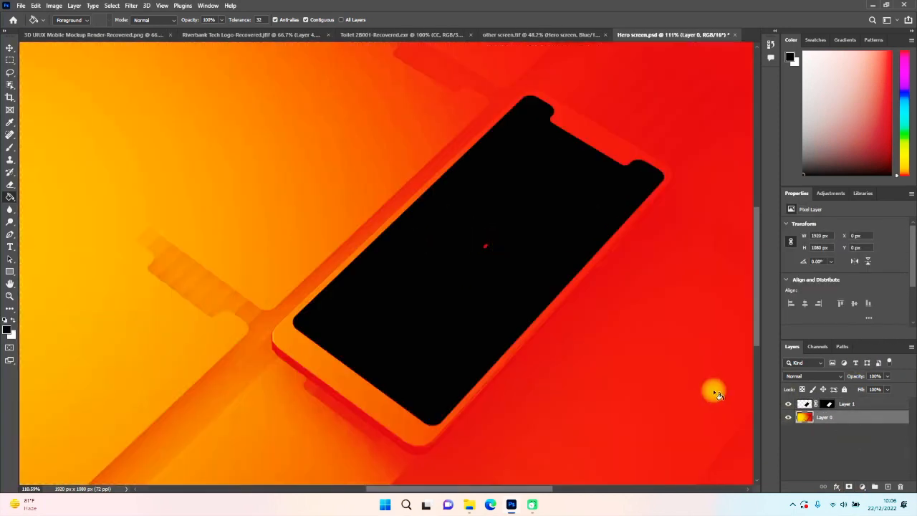
left_click(788, 417)
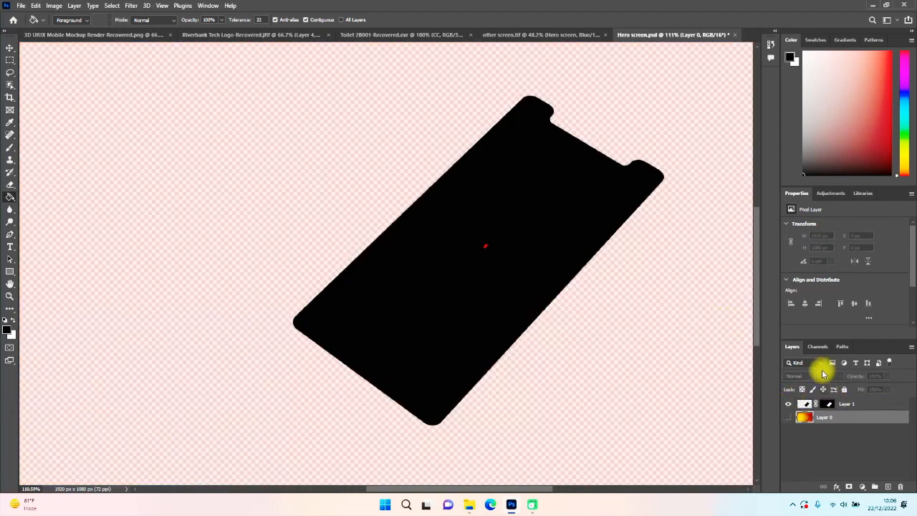
left_click(792, 418)
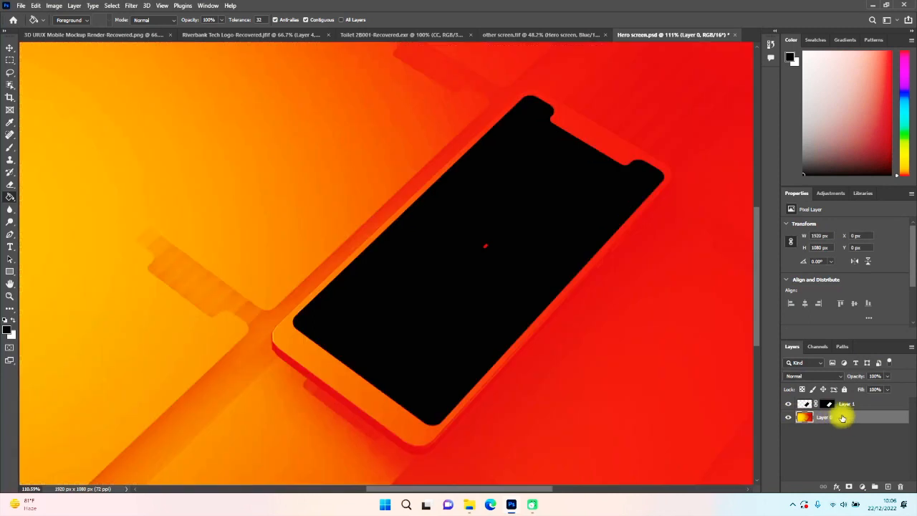
left_click(818, 348)
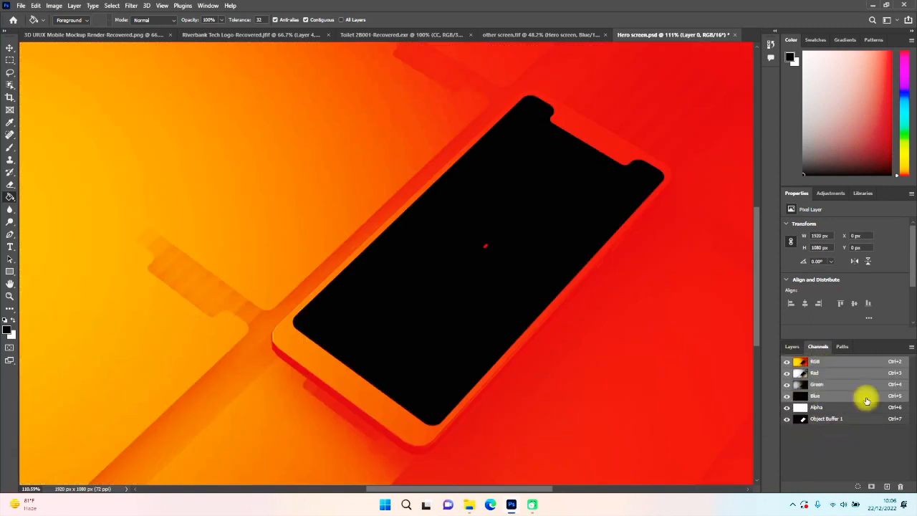
left_click(792, 347)
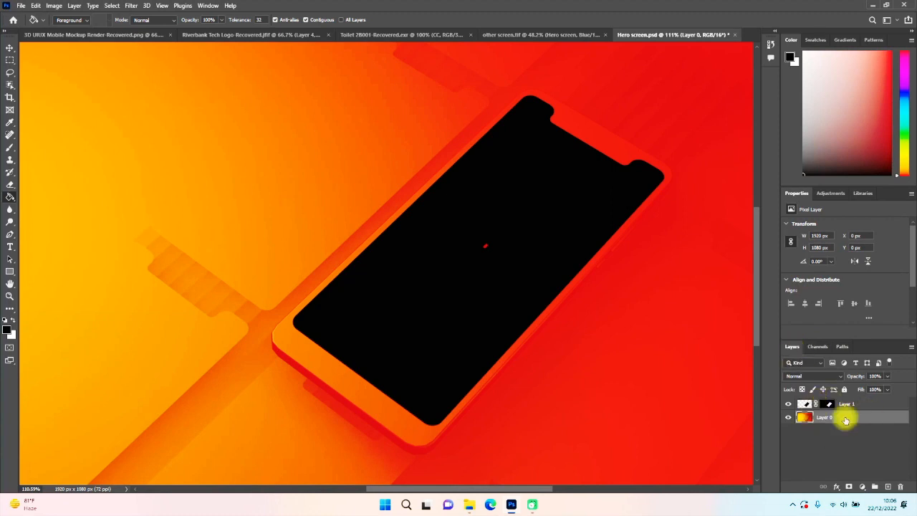
left_click(788, 418)
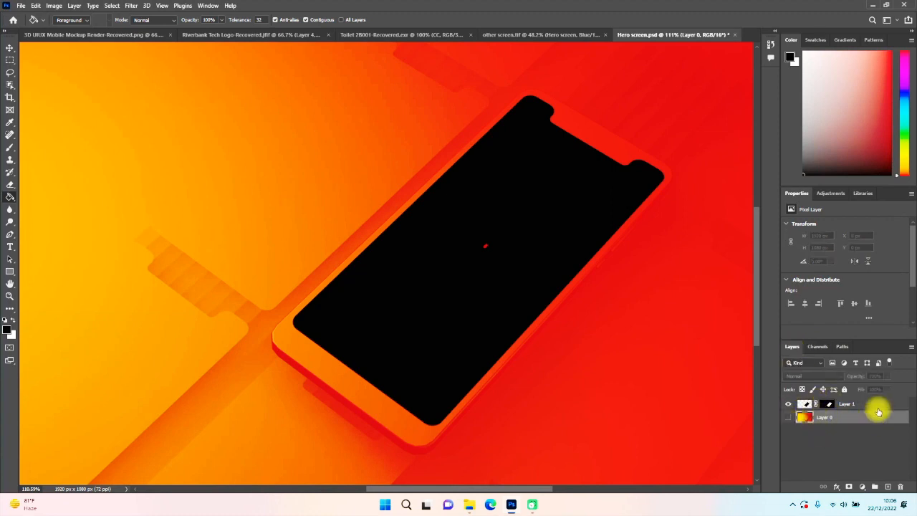
left_click(870, 404)
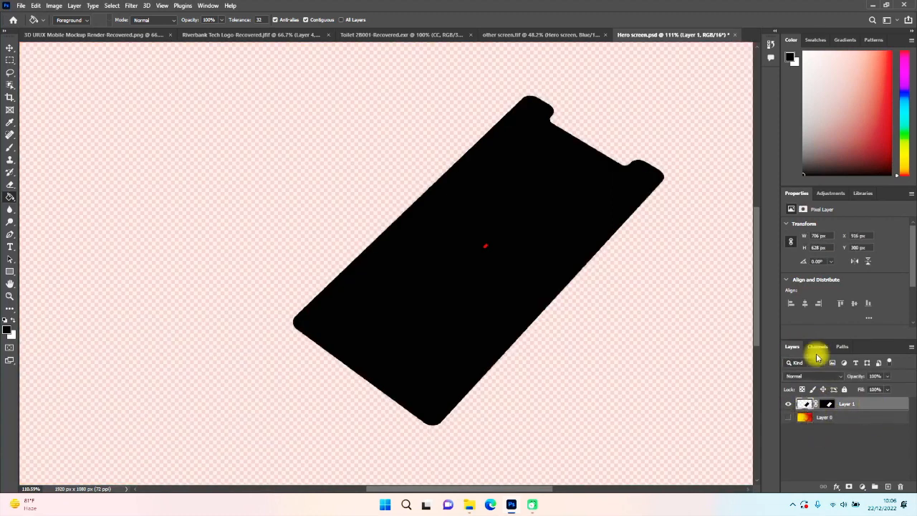
- Hide the Alpha, Object Buffer 1 and Layer 1 Mask channels so only the RGB channels are displayed
left_click(816, 346)
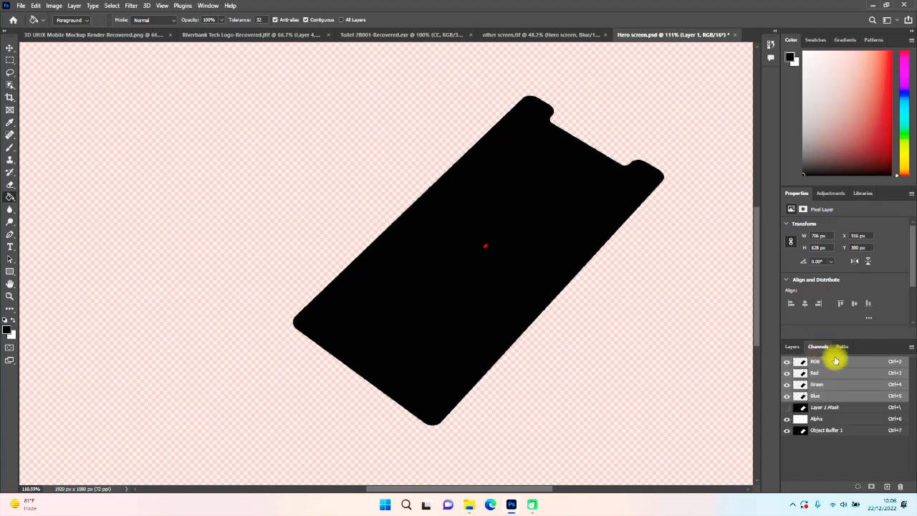
left_click(787, 430)
left_click(786, 431)
left_click(786, 420)
left_click(787, 408)
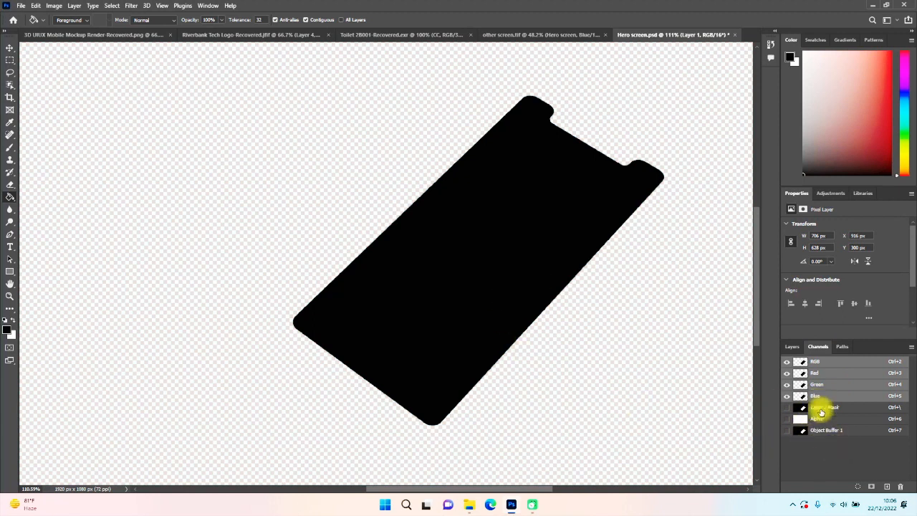
left_click(787, 429)
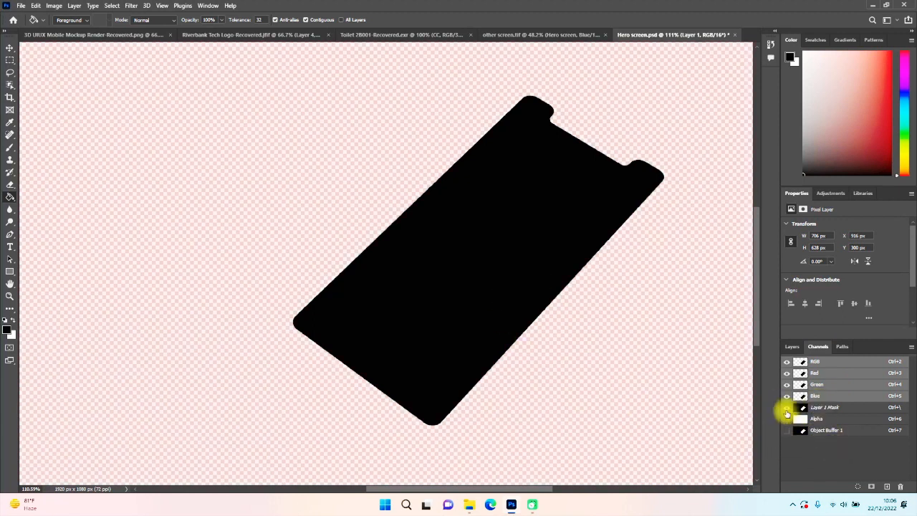
left_click(792, 346)
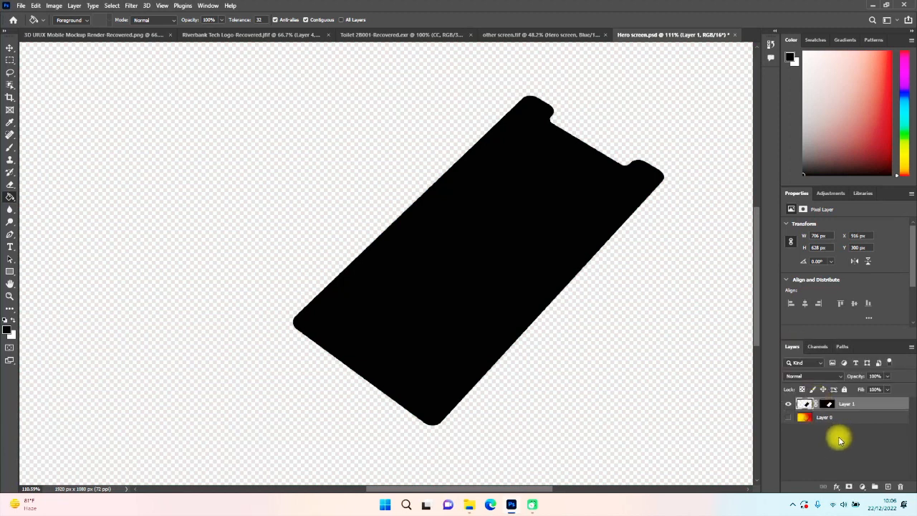
scroll(446, 264, "down", 5, "alt")
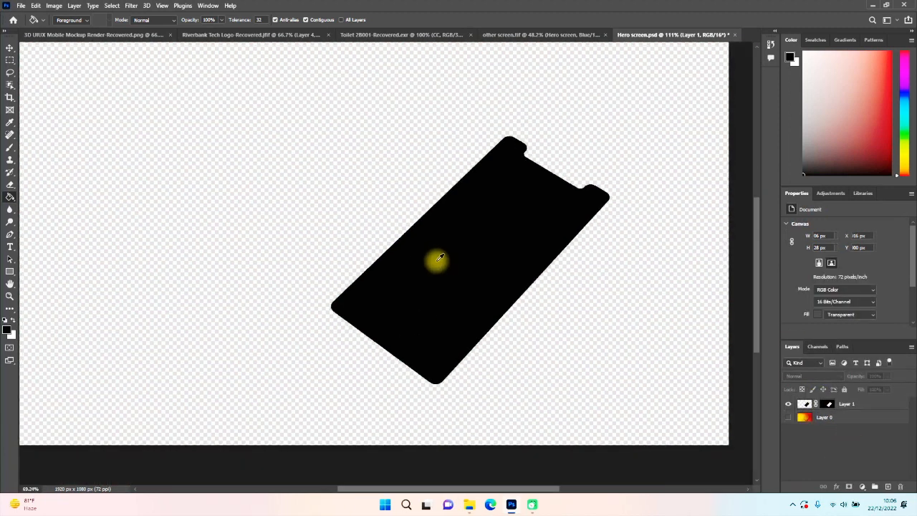
scroll(440, 258, "down", 5, "alt")
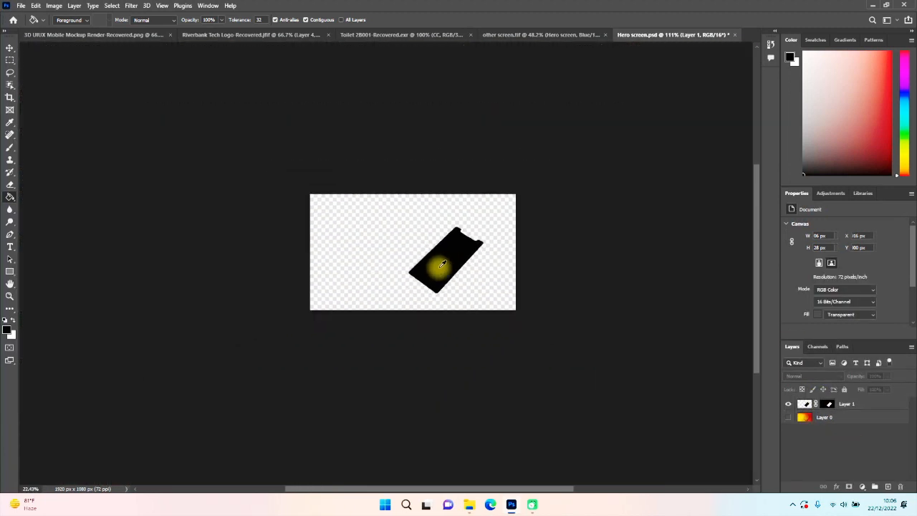
scroll(442, 264, "up", 3, "alt")
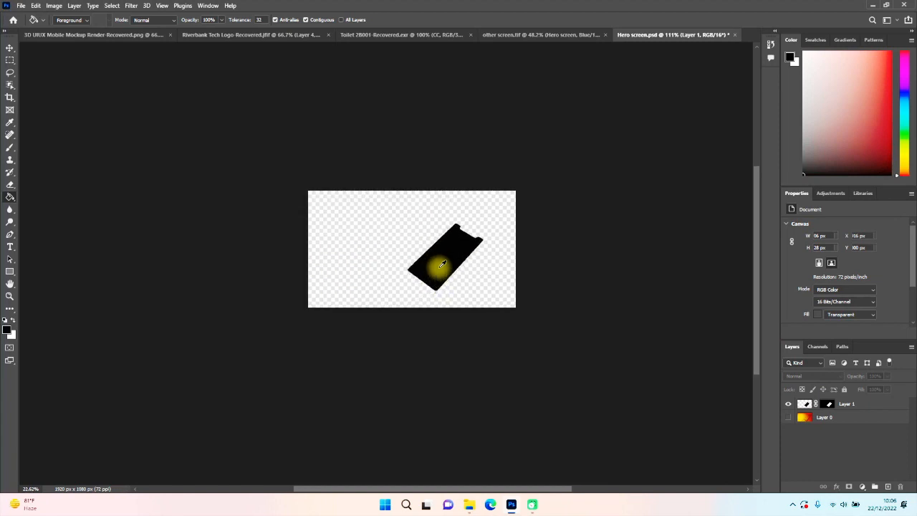
- Save the changes to Hero screen.psd with Maximize Compatibility enabled and close the document
scroll(442, 264, "up", 2, "alt")
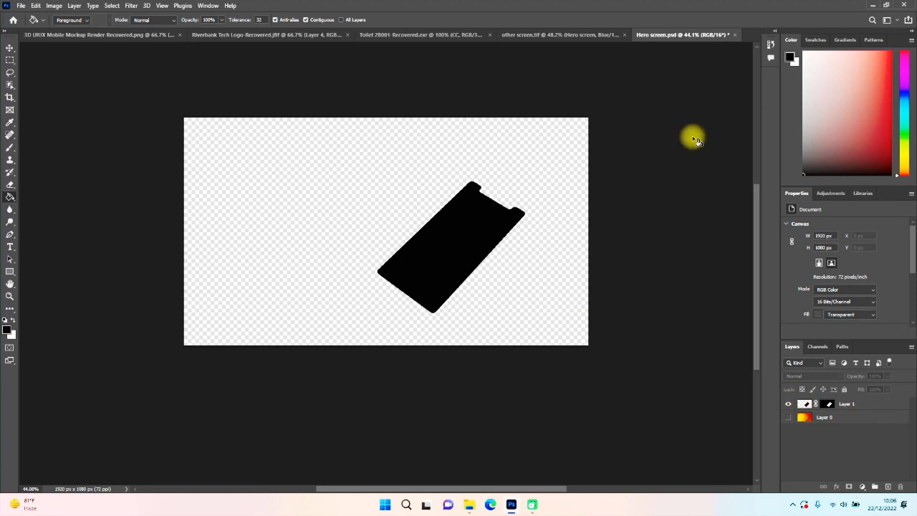
left_click(734, 34)
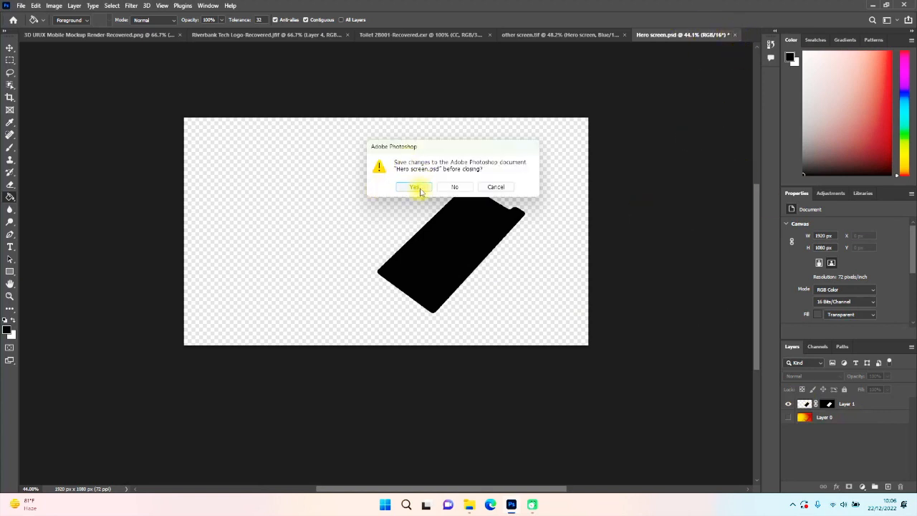
left_click(419, 191)
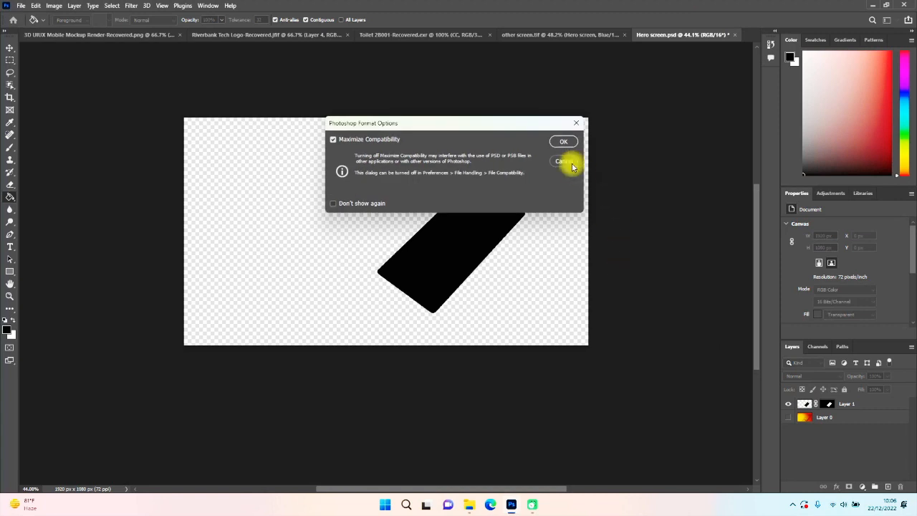
key("Return")
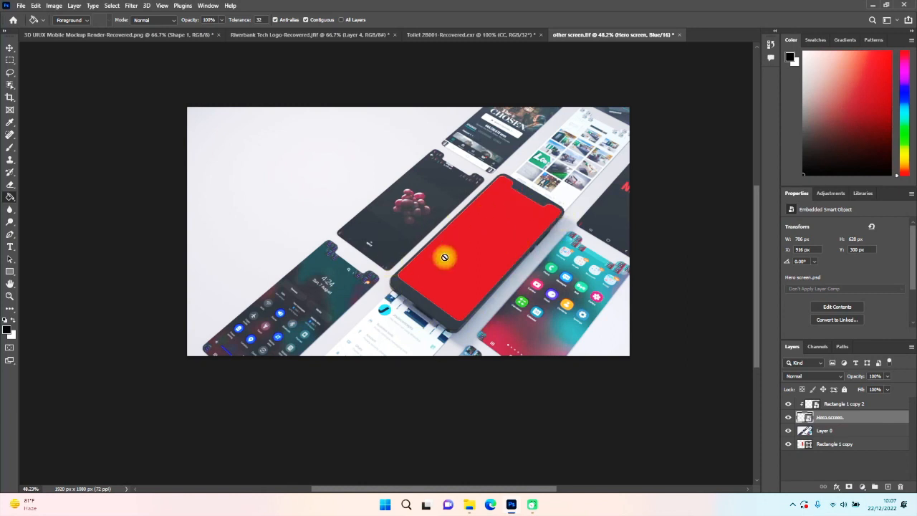
left_click(10, 47)
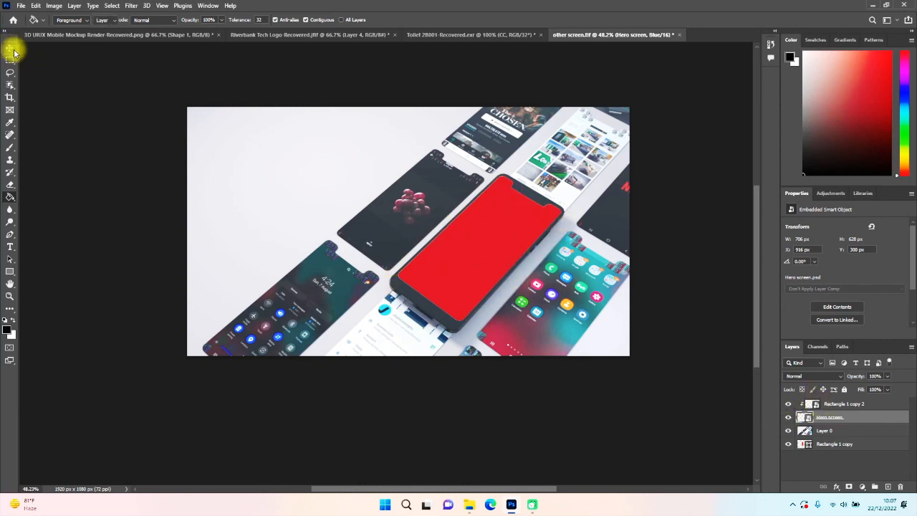
double_click(815, 406)
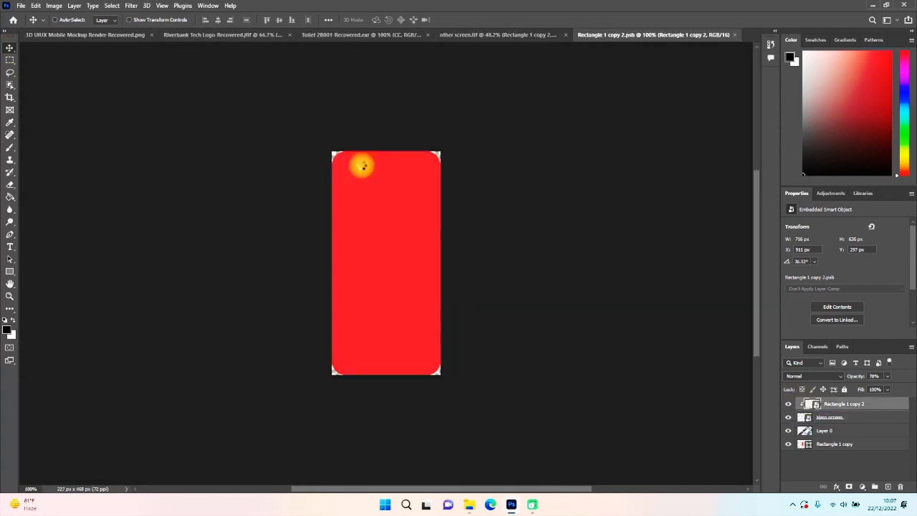
mouse_move(469, 504)
mouse_move(543, 461)
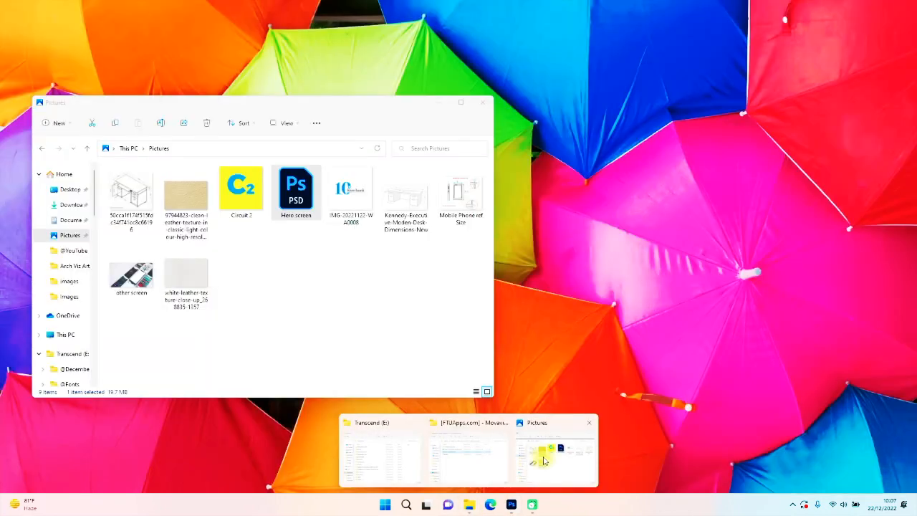
left_click(376, 448)
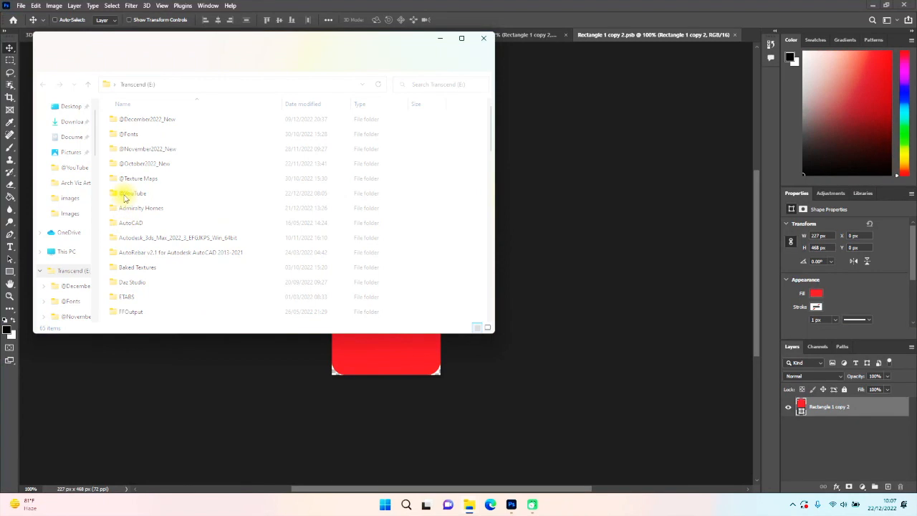
left_click(132, 193)
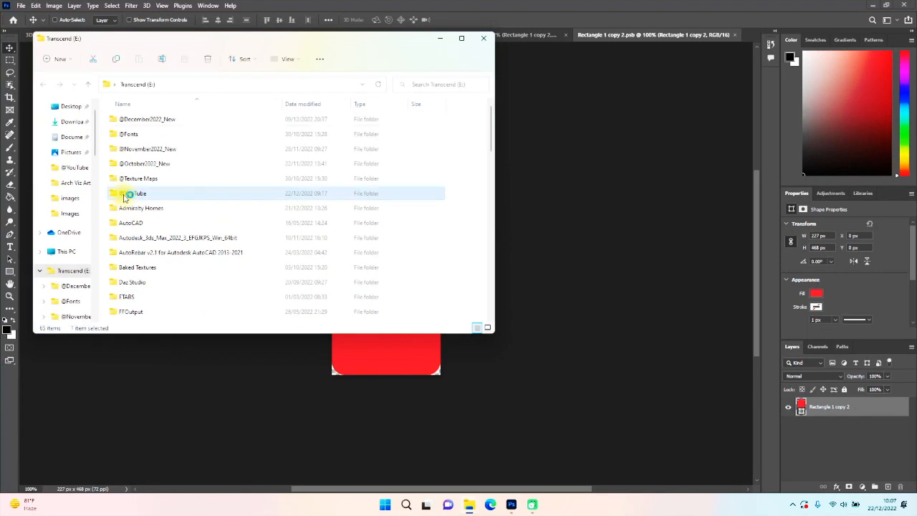
double_click(126, 195)
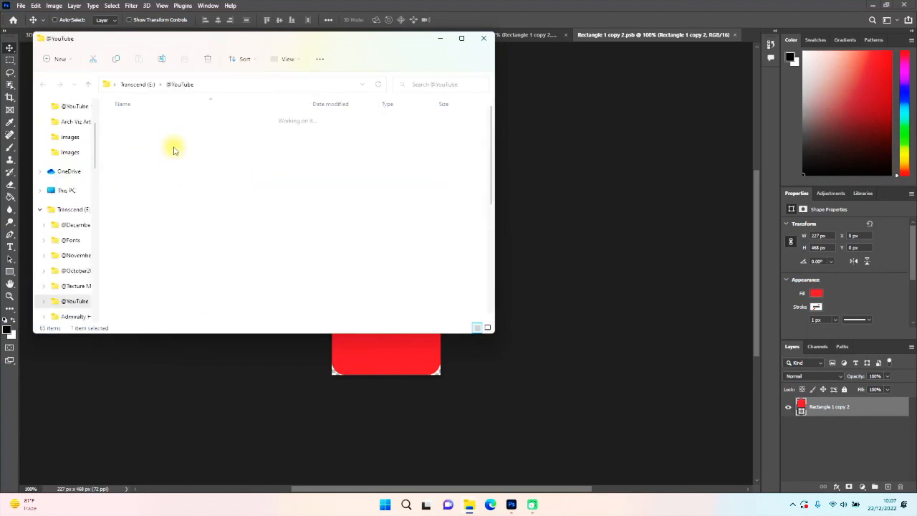
left_click(116, 136)
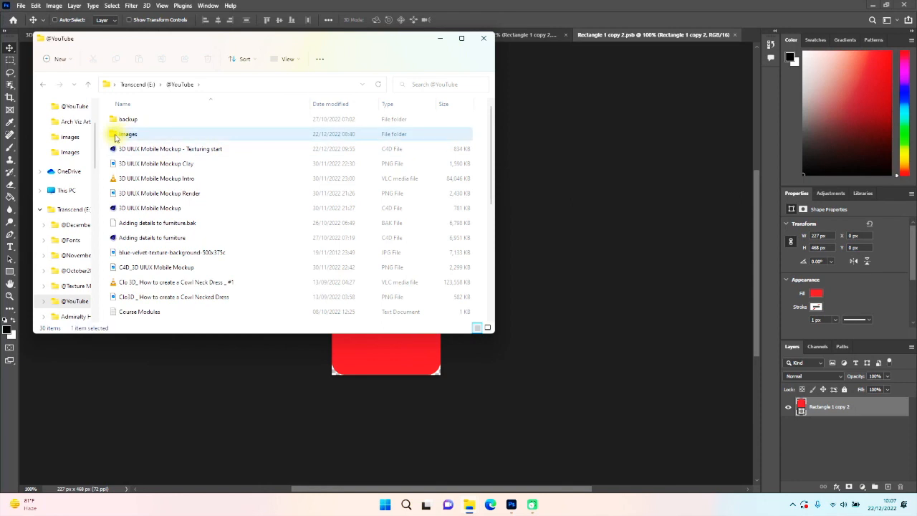
key("Return")
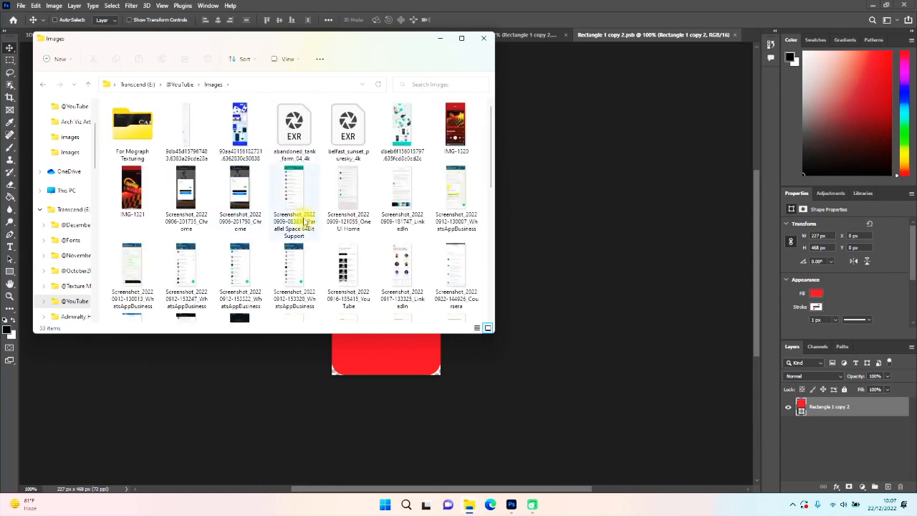
scroll(285, 212, "down", 5)
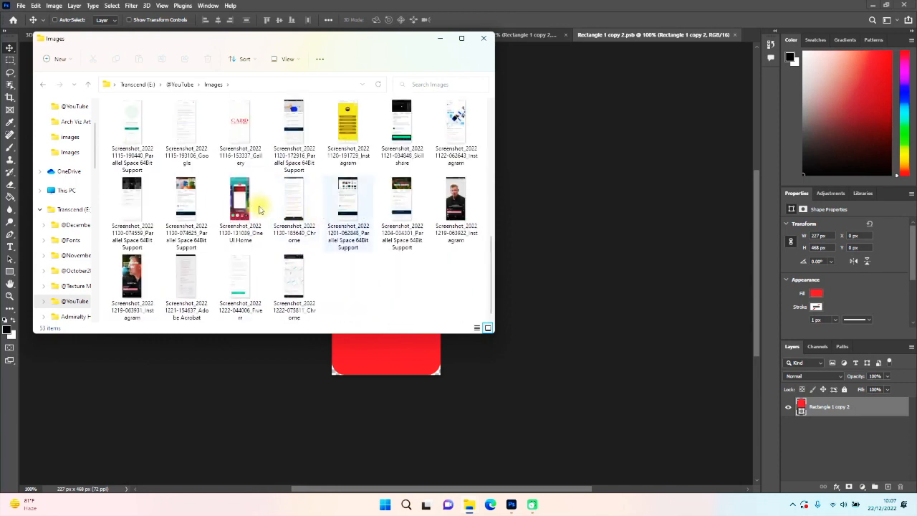
left_click(132, 270)
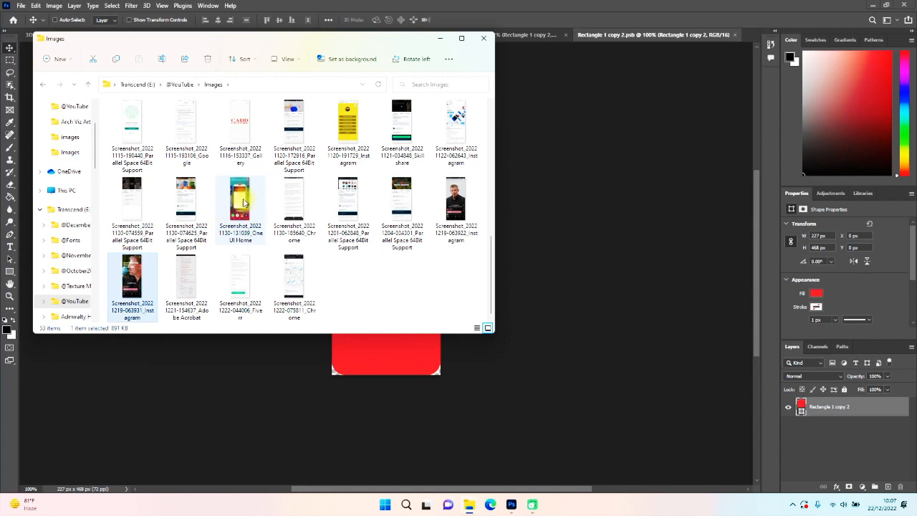
left_click(242, 201)
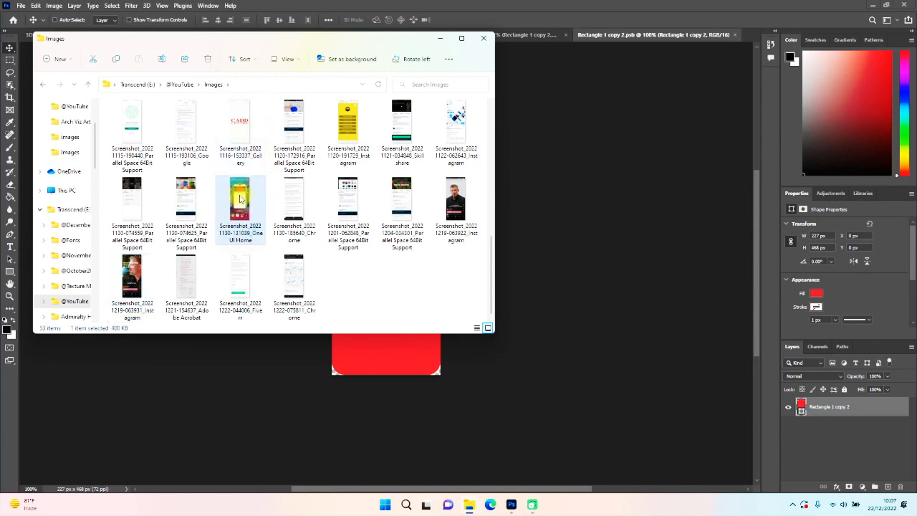
left_click_drag(242, 202, 427, 363)
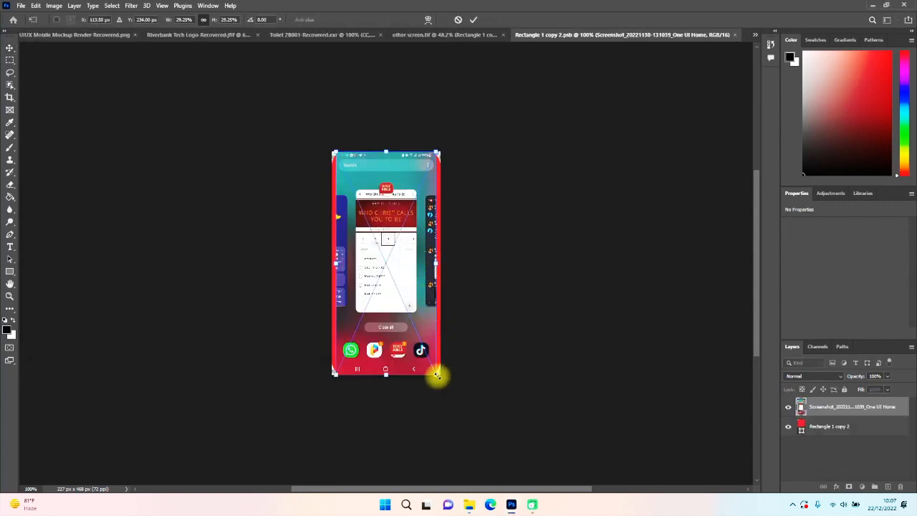
- Scale the placed screenshot to about 31.67% to fill the canvas width, align it with the canvas's upper edge, and commit the placement
left_click_drag(437, 376, 445, 378)
left_click_drag(387, 279, 388, 287)
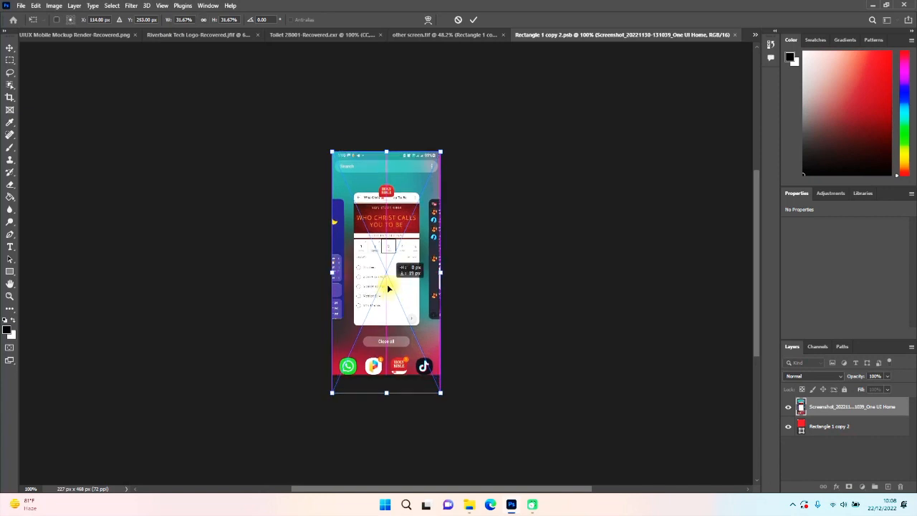
left_click_drag(388, 285, 387, 286)
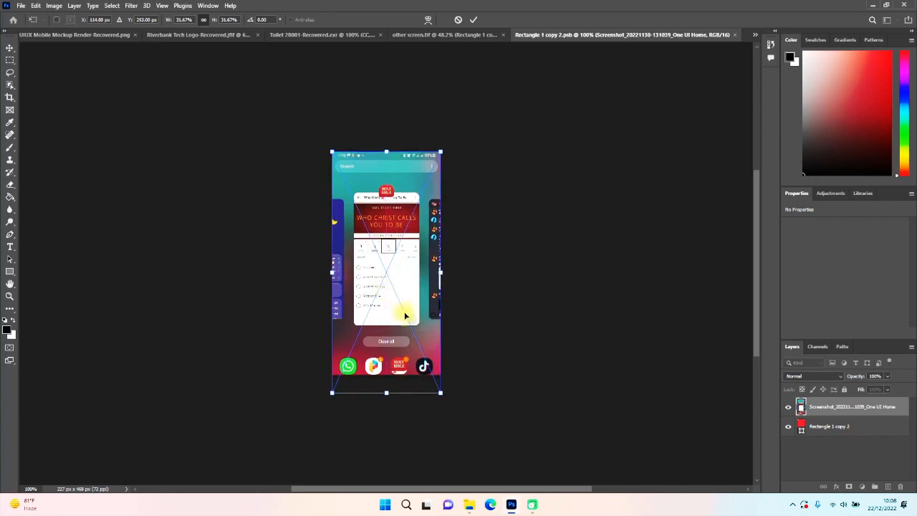
key("Up")
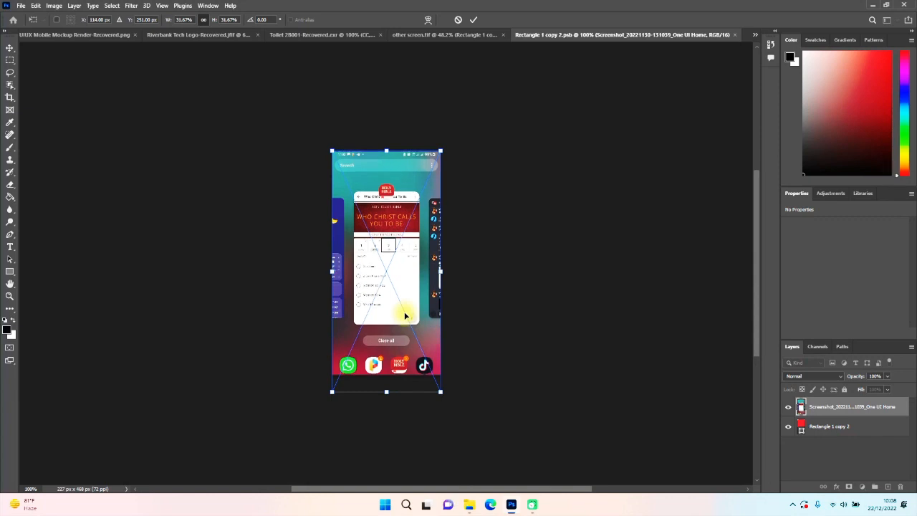
key("Return")
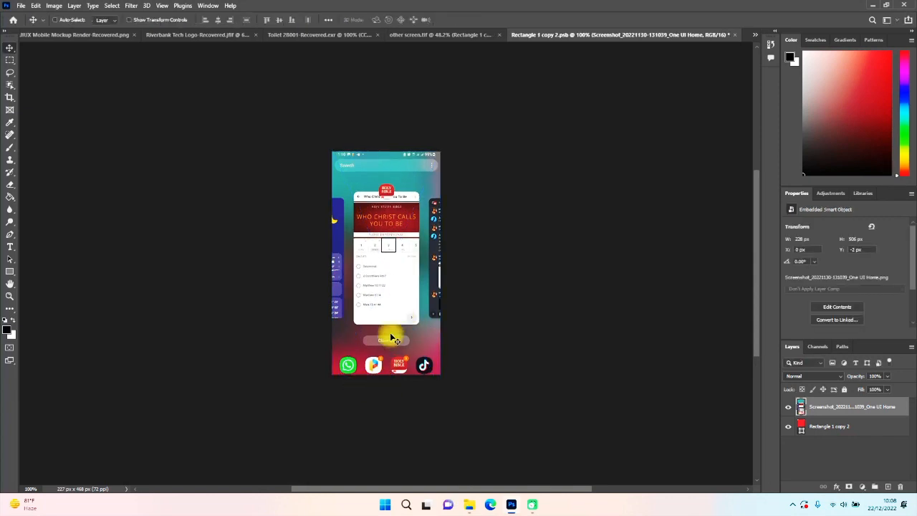
- Save and close Rectangle 1 copy 2.psb, and set the Rectangle 1 copy 2 layer's opacity to 100% in other screen.tif
left_click(734, 34)
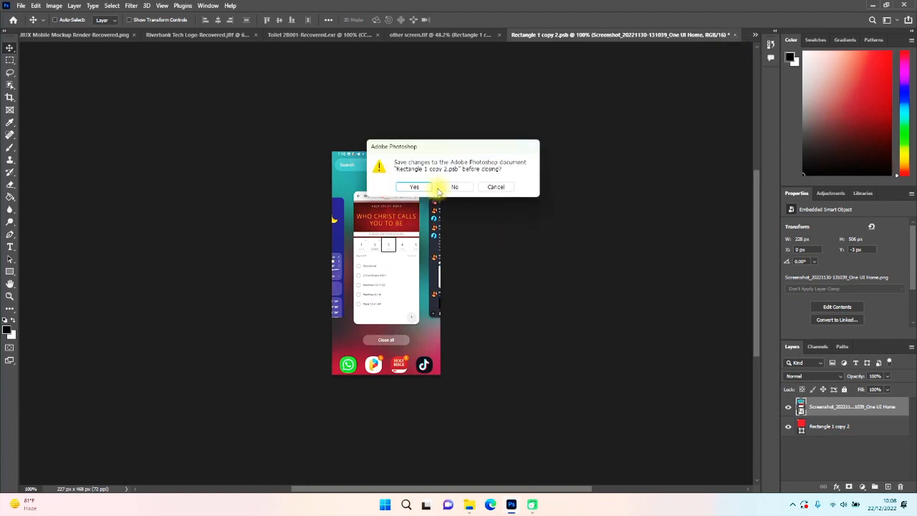
left_click(413, 188)
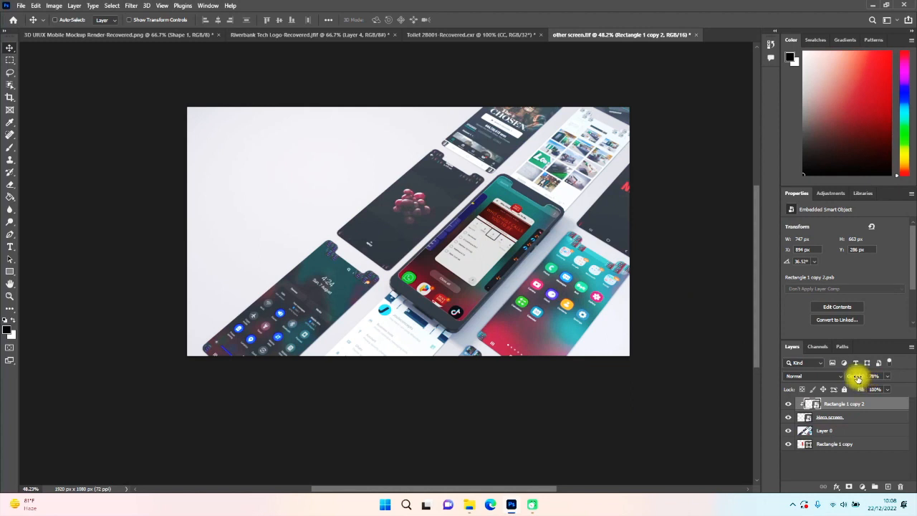
left_click(874, 376)
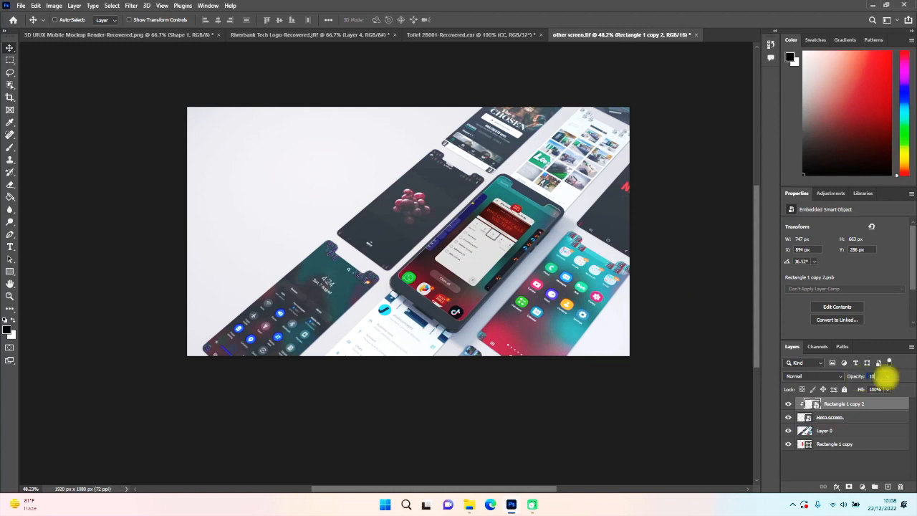
type("100")
key("Return")
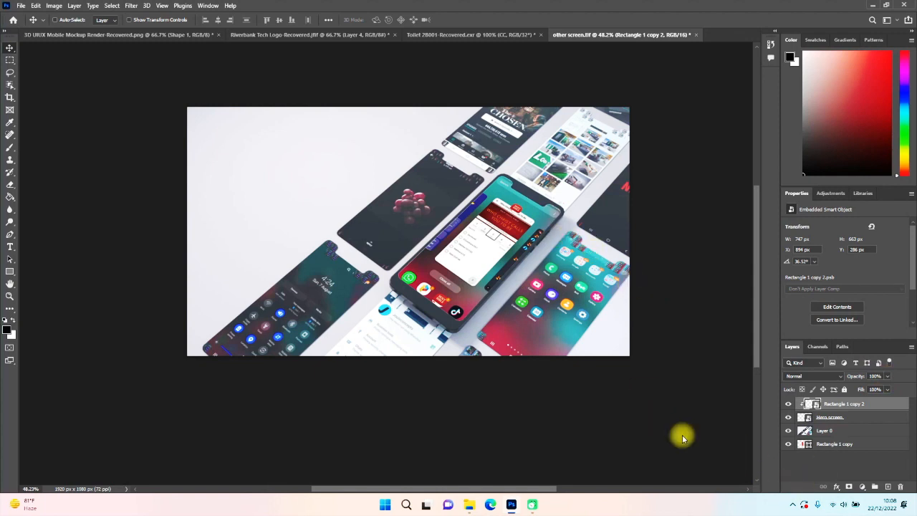
left_click(790, 464)
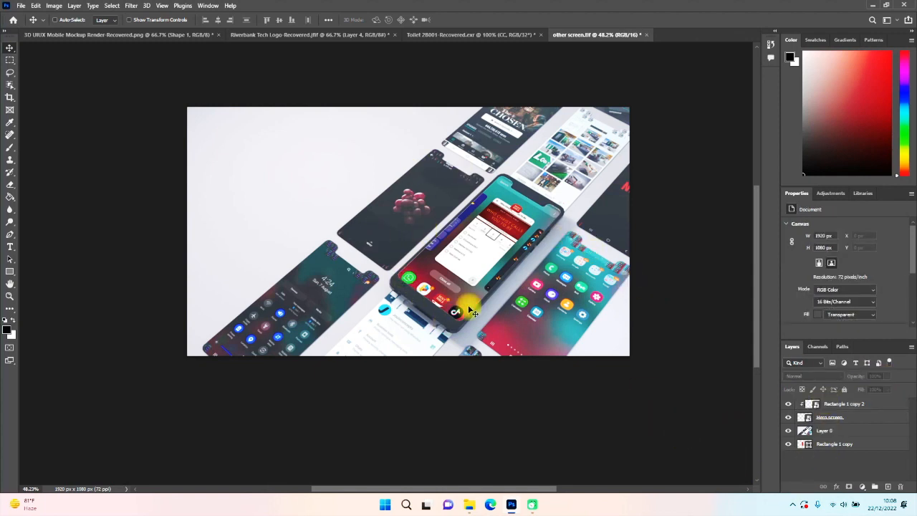
- Add a Levels adjustment layer above all layers with the black input at 25 and the white input at 230
left_click(863, 487)
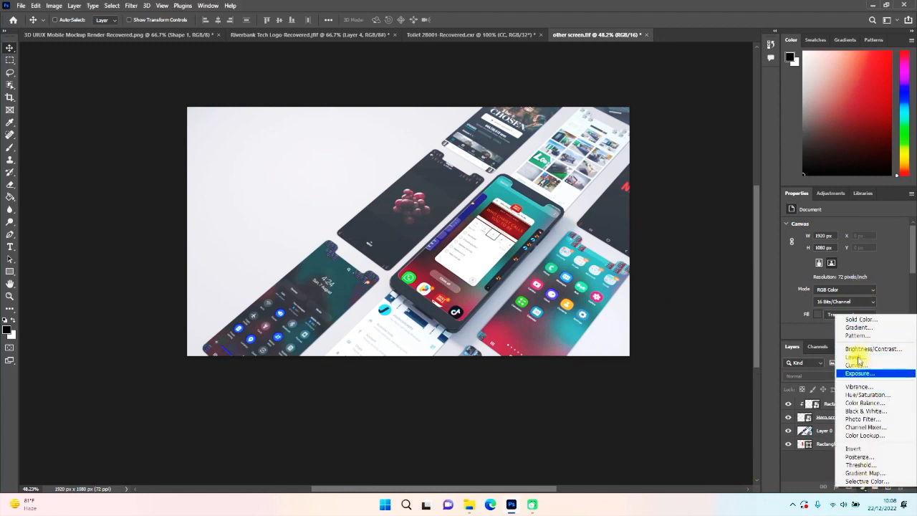
left_click(829, 369)
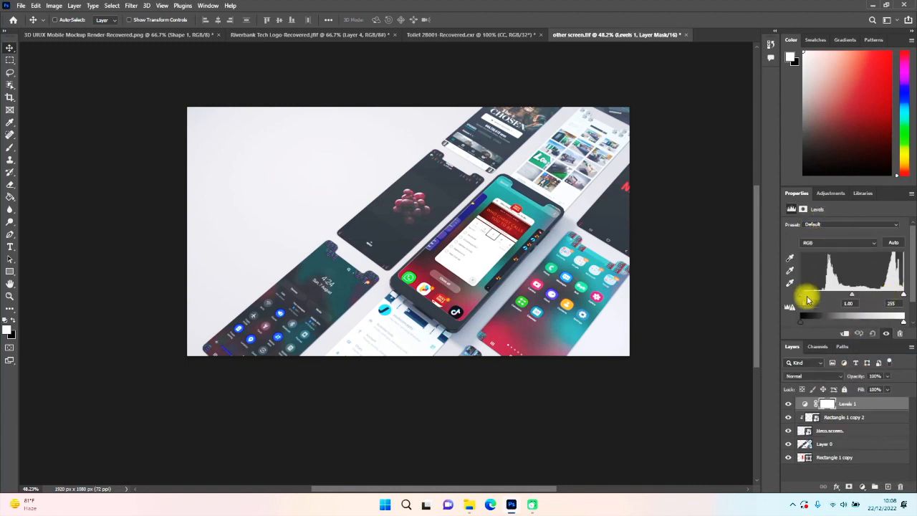
mouse_move(802, 294)
left_mouse_down()
mouse_move(820, 297)
mouse_move(810, 296)
left_mouse_up()
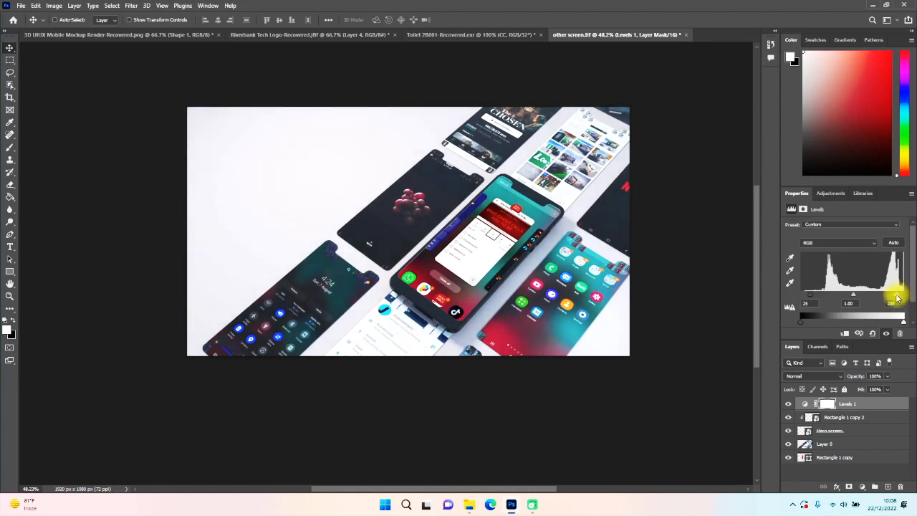
left_click_drag(895, 297, 892, 298)
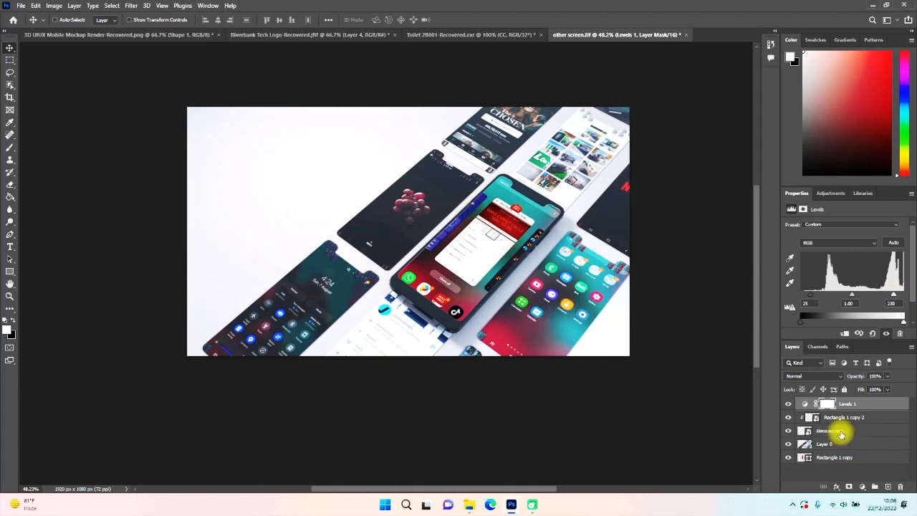
- Add a Curves adjustment layer above Levels 1 with an anchor point in the shadows and a slightly raised point in the highlights
left_click(862, 487)
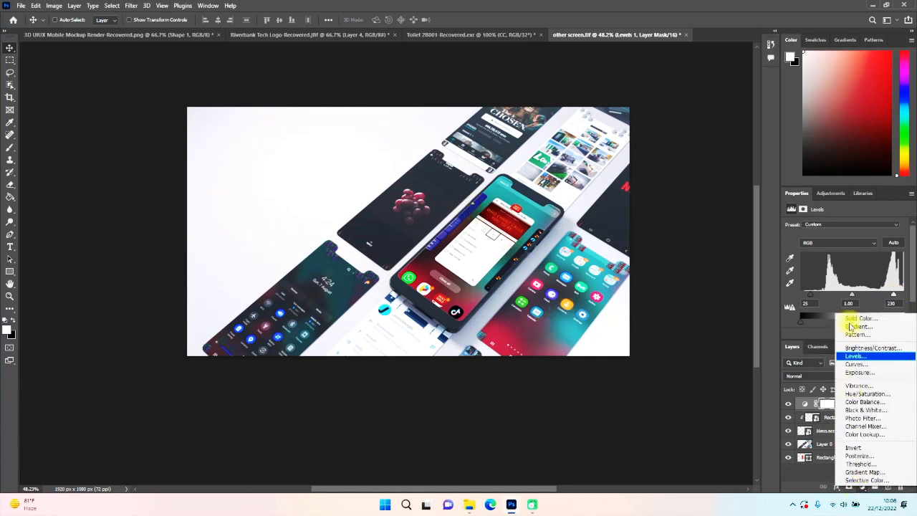
left_click(855, 364)
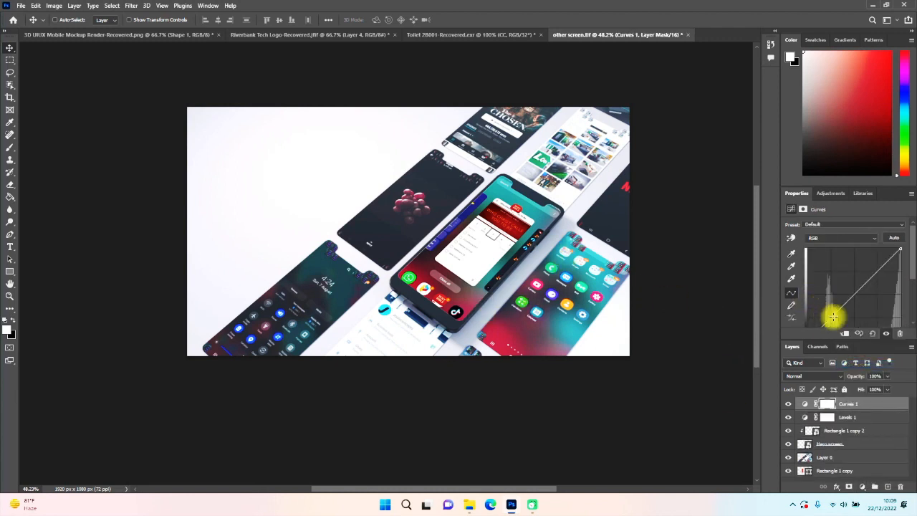
scroll(825, 312, "down", 1)
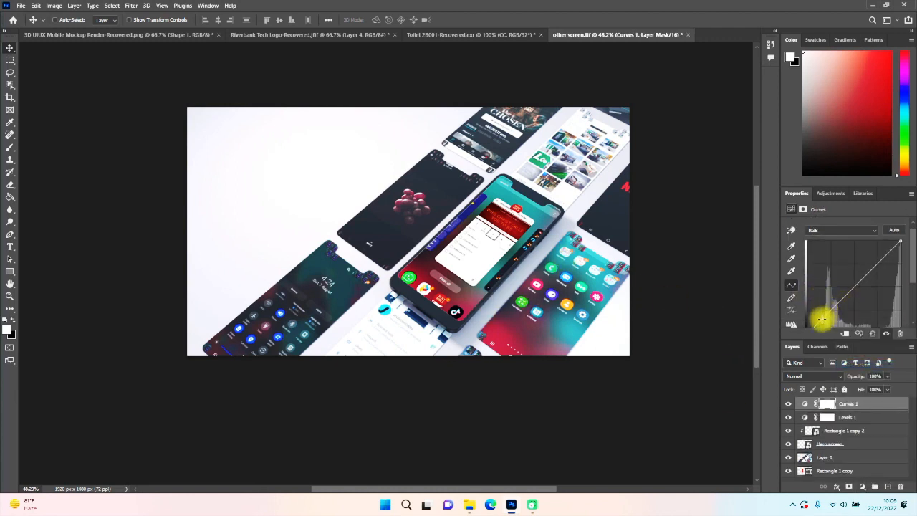
left_click(821, 321)
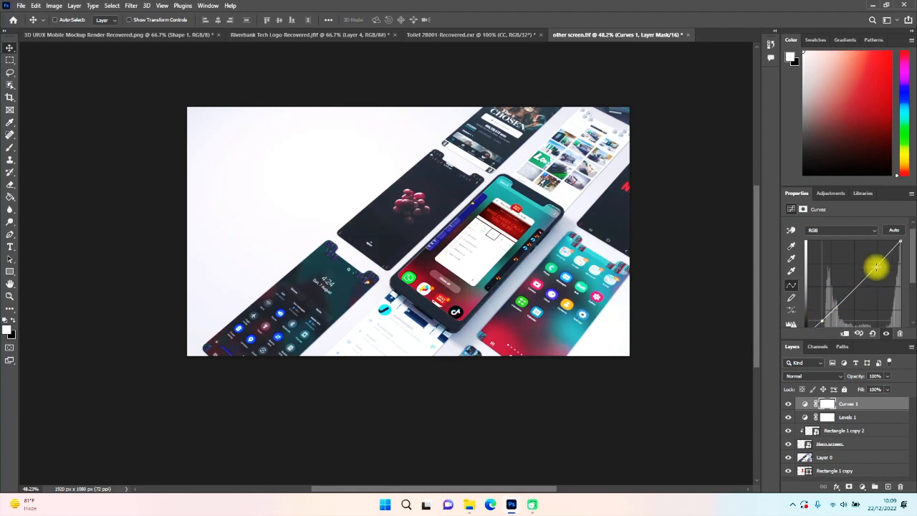
left_click_drag(876, 263, 876, 263)
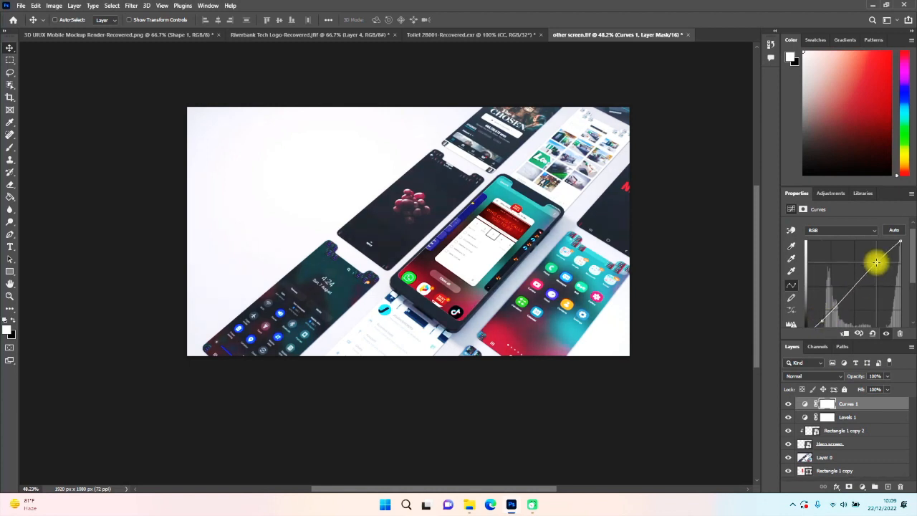
- Hide the Curves 1 and Levels 1 adjustment layers to compare the image without them
left_click(789, 406)
left_click(788, 418)
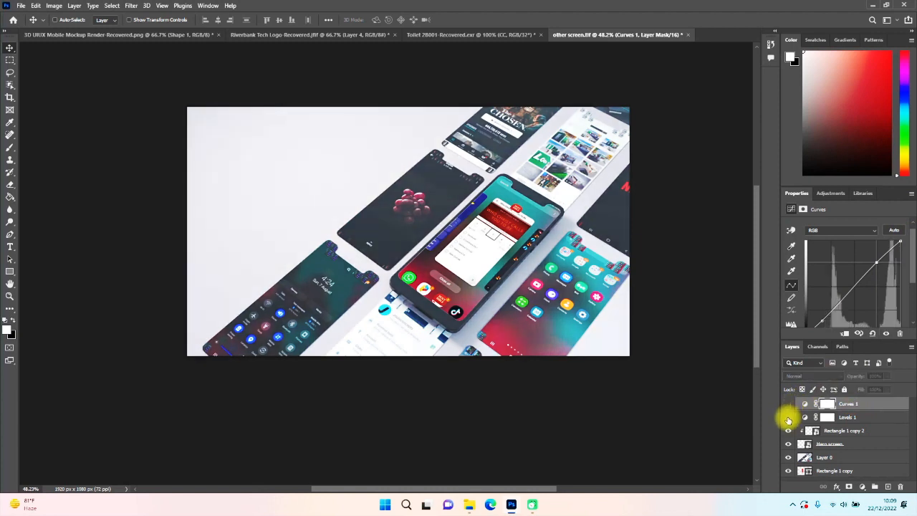
- Show the hidden adjustment layers again, and group Curves 1 and Levels 1 under the name Color COrrect
left_click(787, 405)
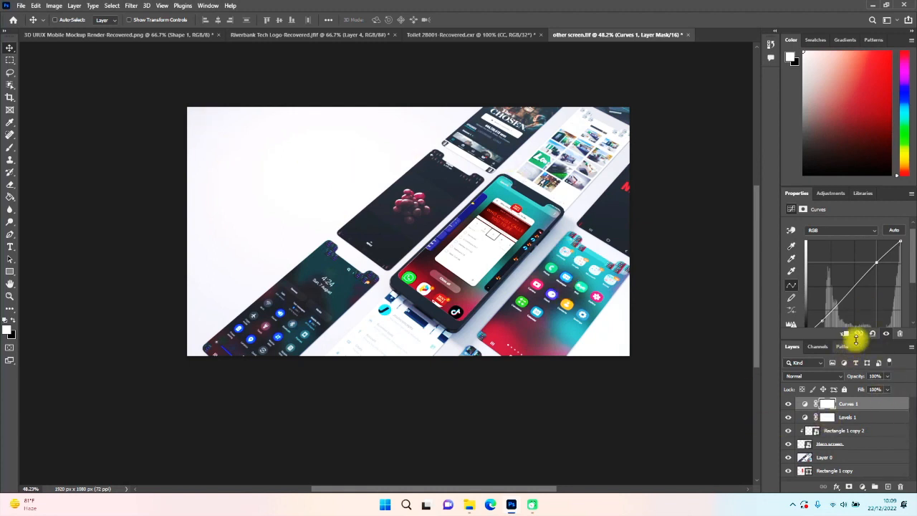
left_click(865, 418)
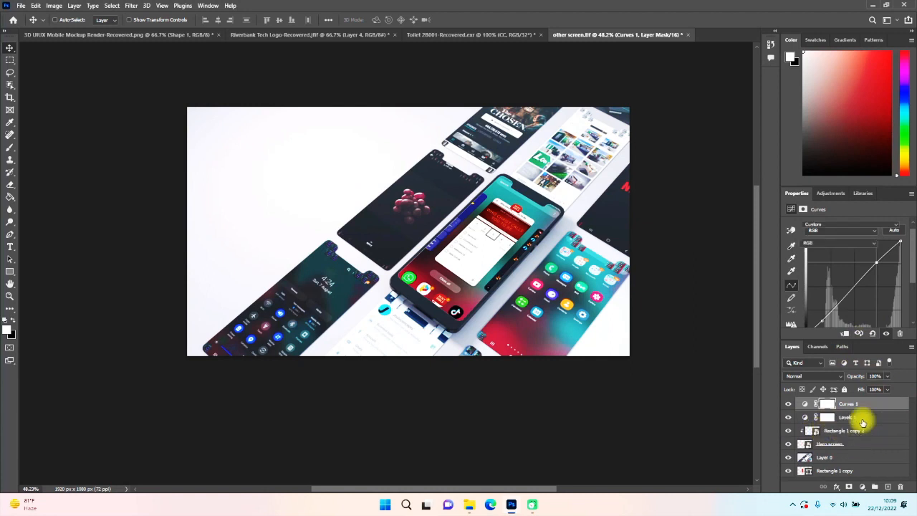
left_click(863, 404, "shift")
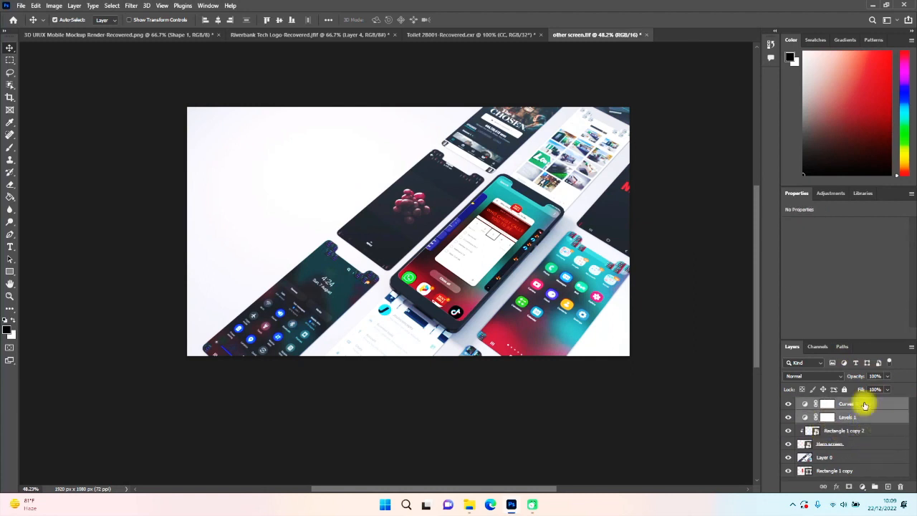
left_click(875, 487)
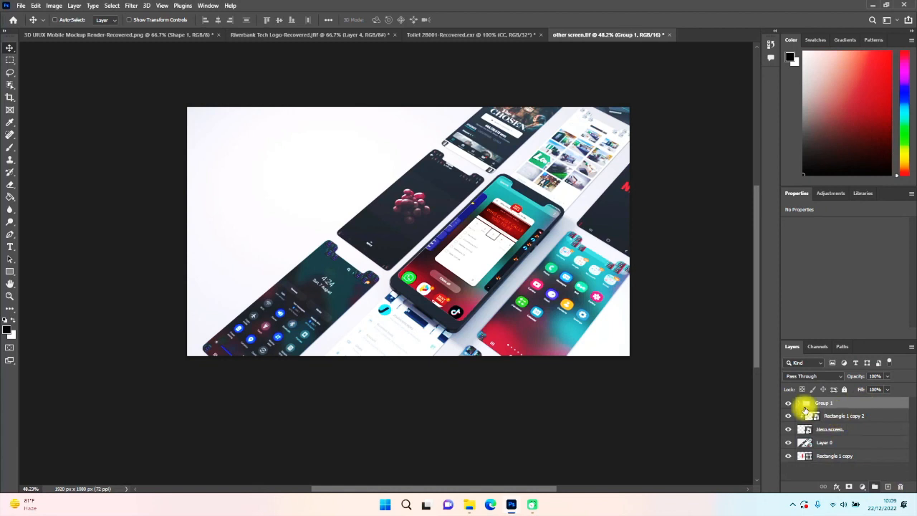
double_click(823, 402)
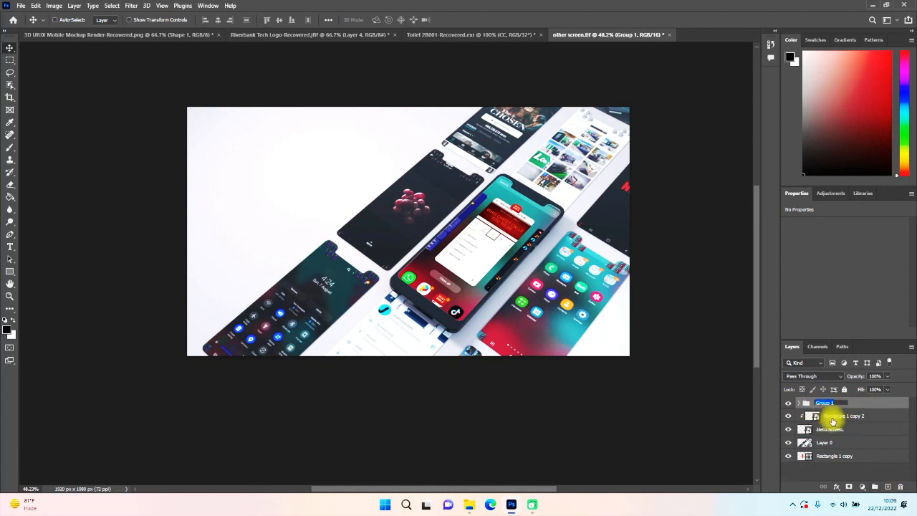
type("Color Cor")
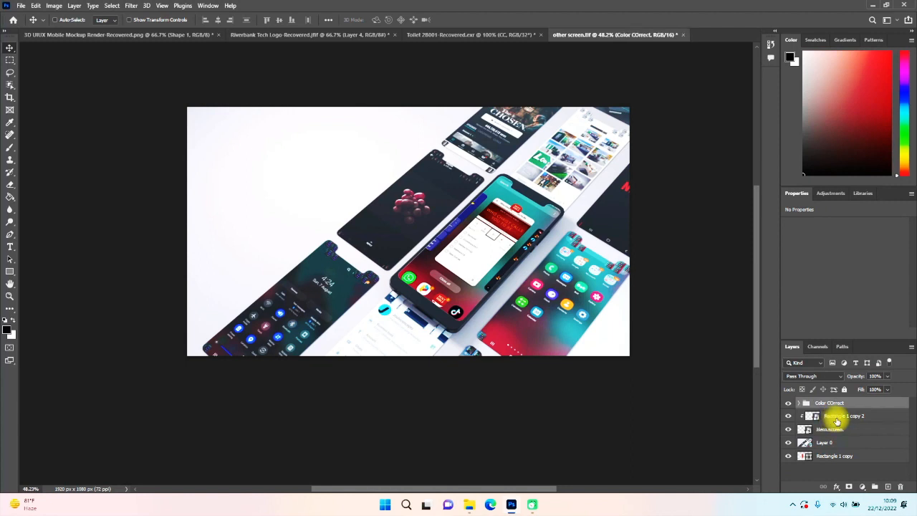
- Group the Rectangle 1 copy 2 and Hero screen layers, and name the group Hero Image
left_click(866, 417)
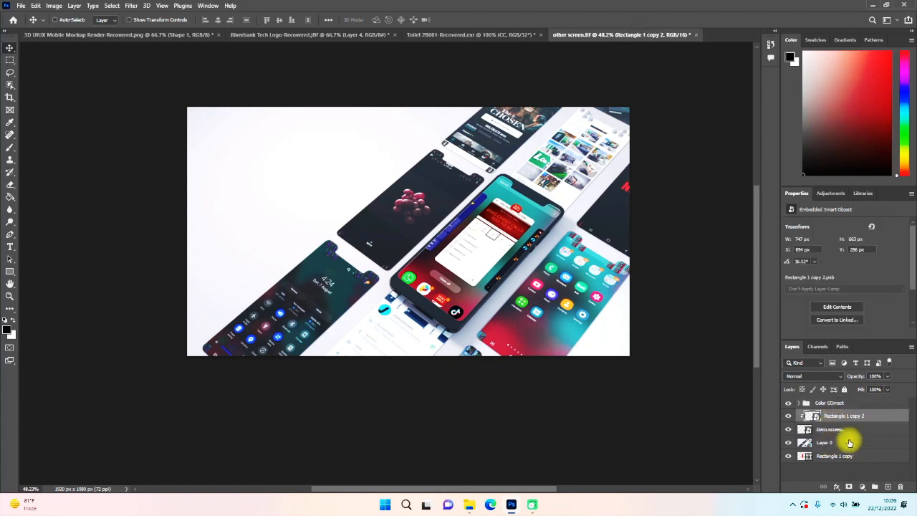
left_click(853, 430, "ctrl")
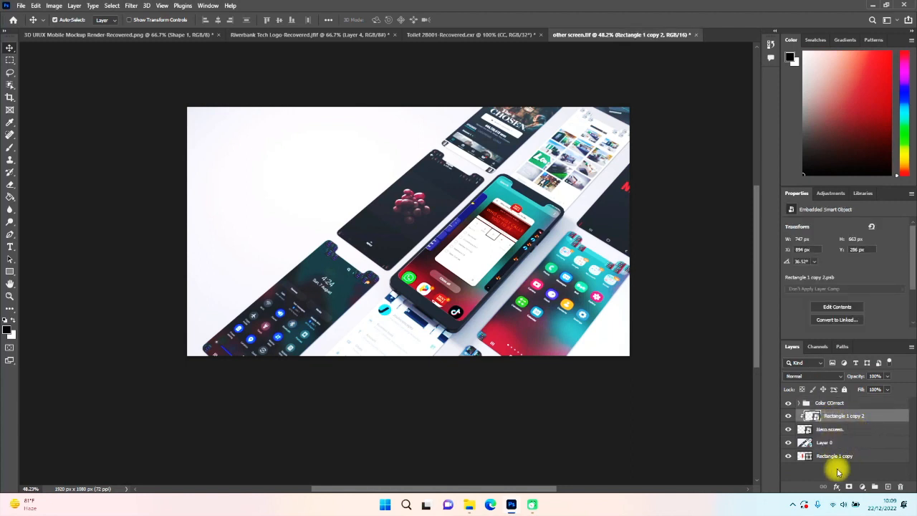
left_click(875, 487)
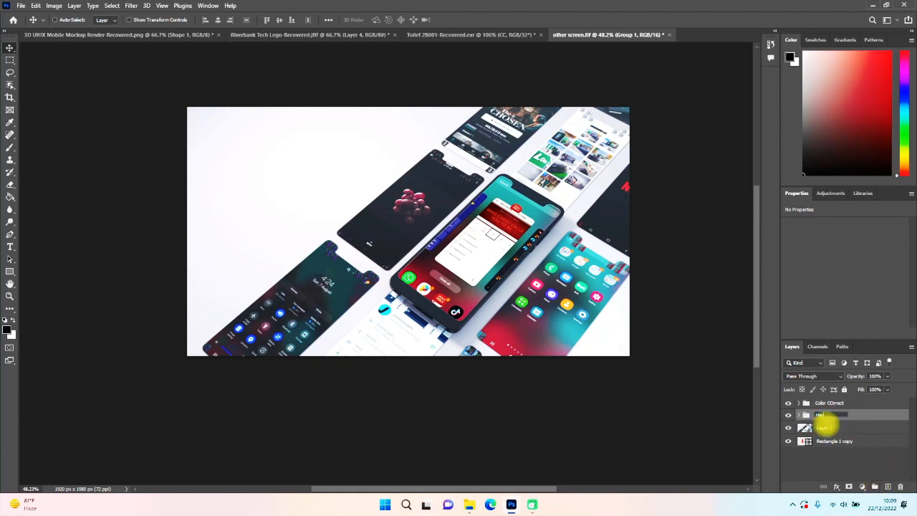
type("Hero Image")
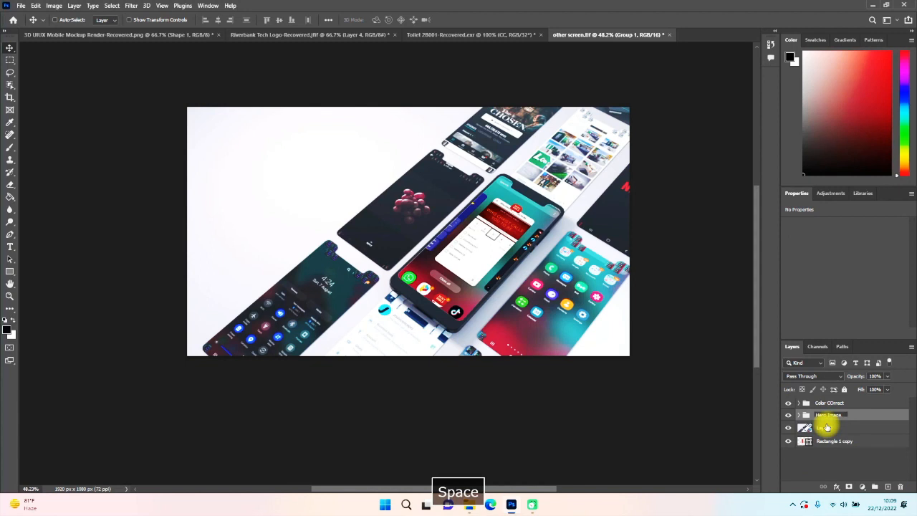
key("Return")
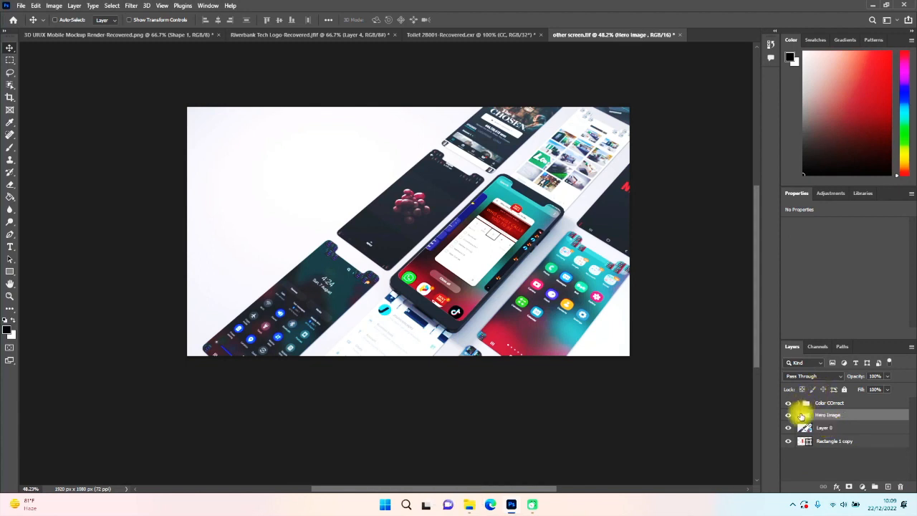
- Rename the Rectangle 1 copy 2 layer inside the Hero Image group as IMAGE HERE, and collapse the group
left_click(800, 415)
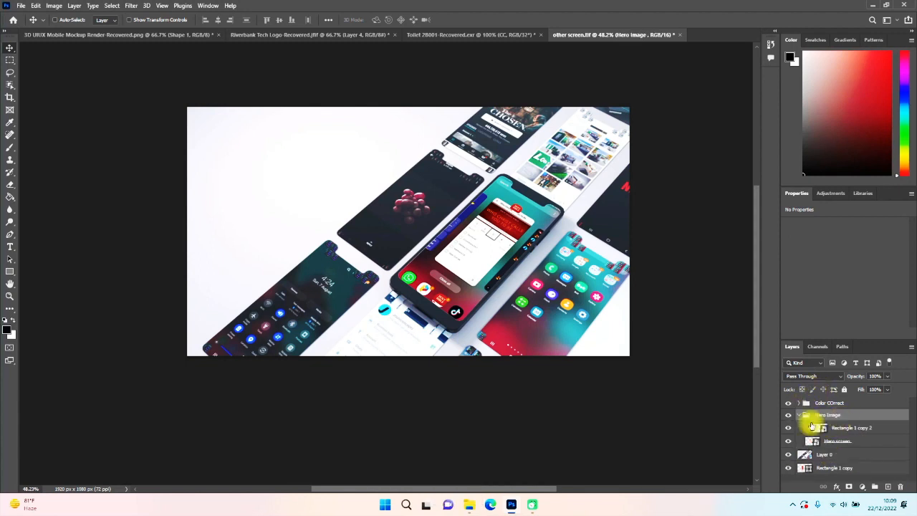
double_click(859, 427)
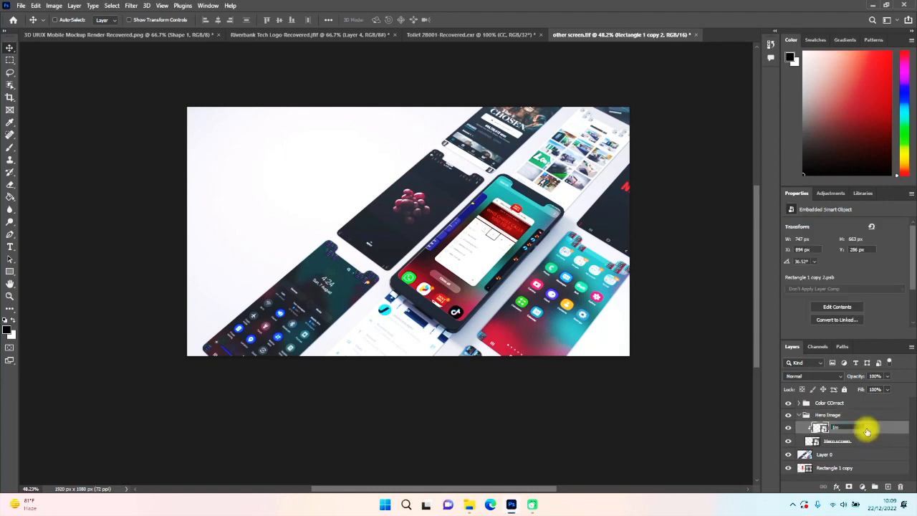
type("IMAGE HERE")
key("Return")
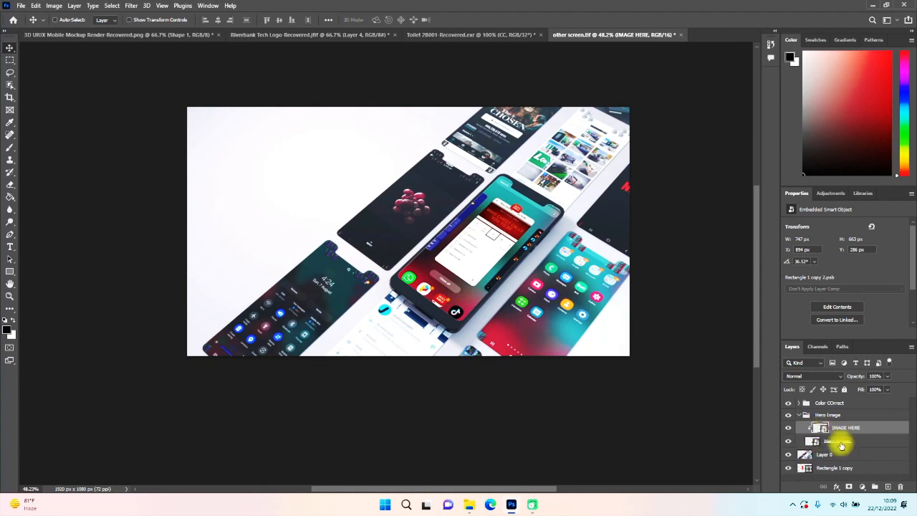
left_click(796, 415)
left_click(798, 416)
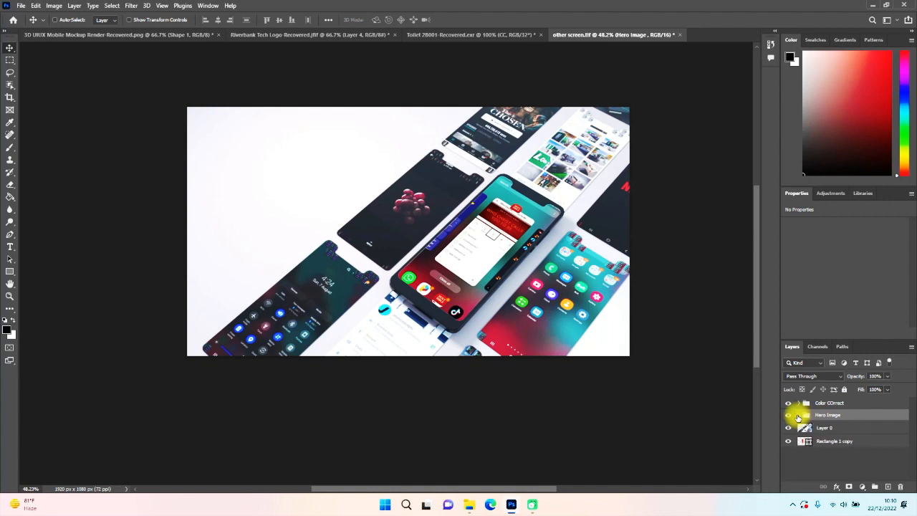
- Open the contents of the IMAGE HERE smart object, and browse File Explorer to the For Mograph Texturing folder inside Images
left_click(799, 416)
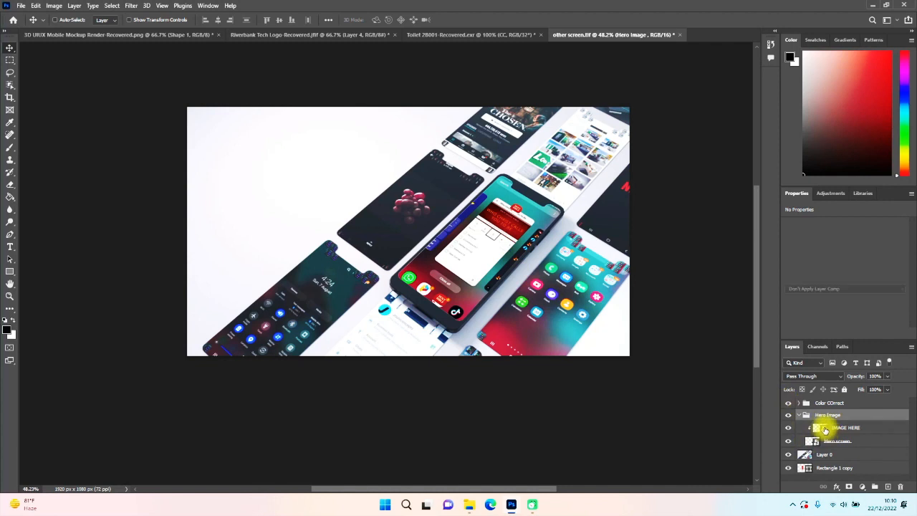
double_click(823, 428)
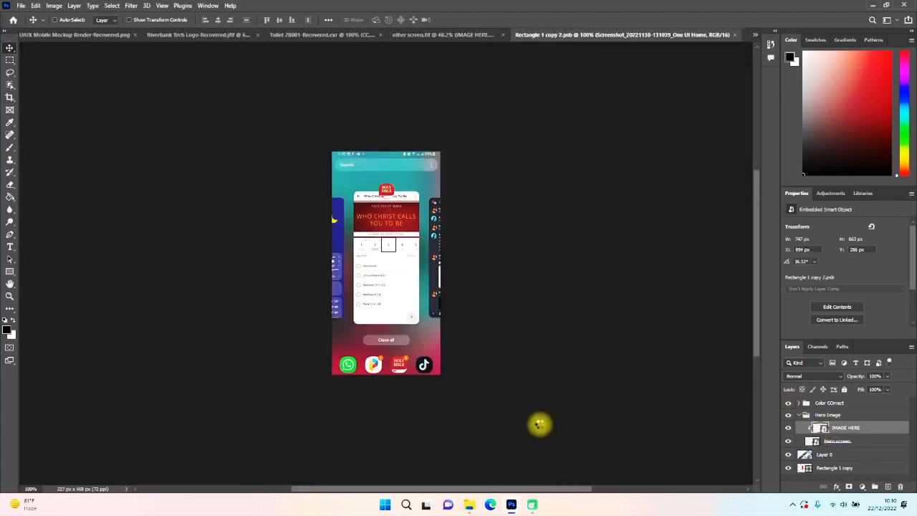
mouse_move(470, 505)
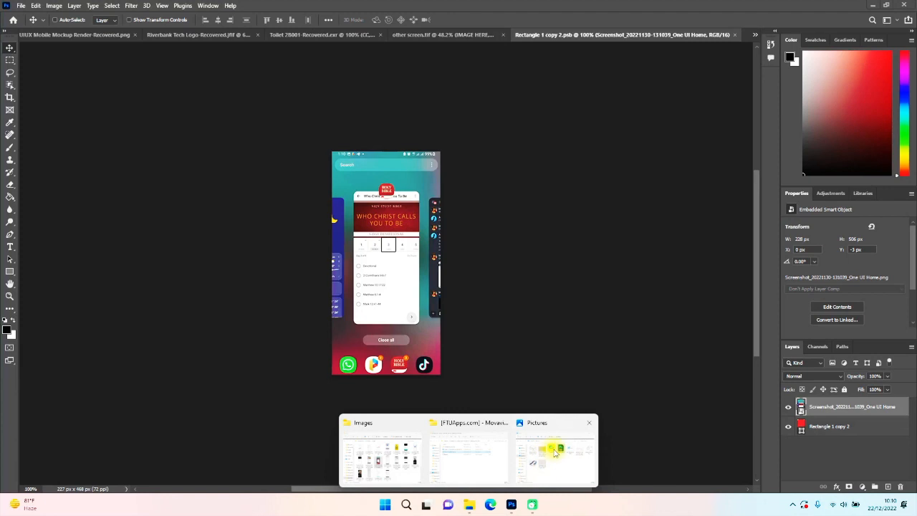
left_click(552, 446)
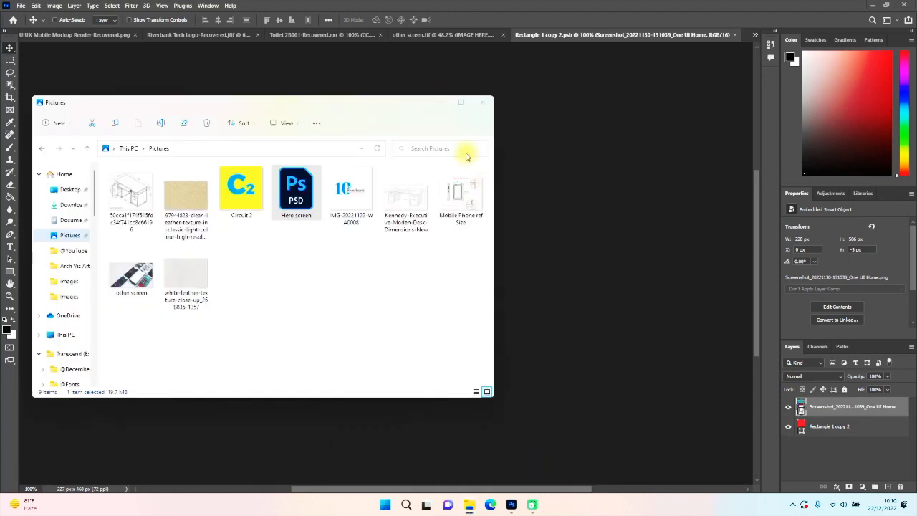
left_click(469, 505)
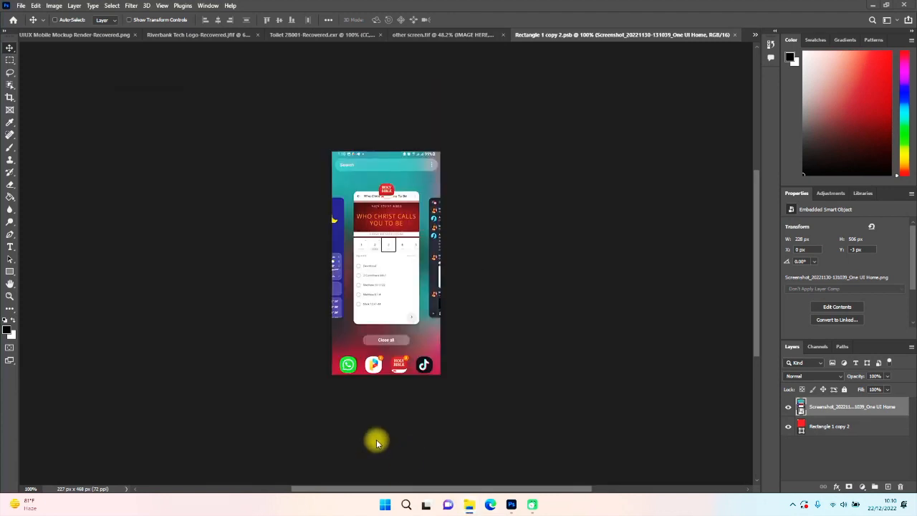
mouse_move(469, 507)
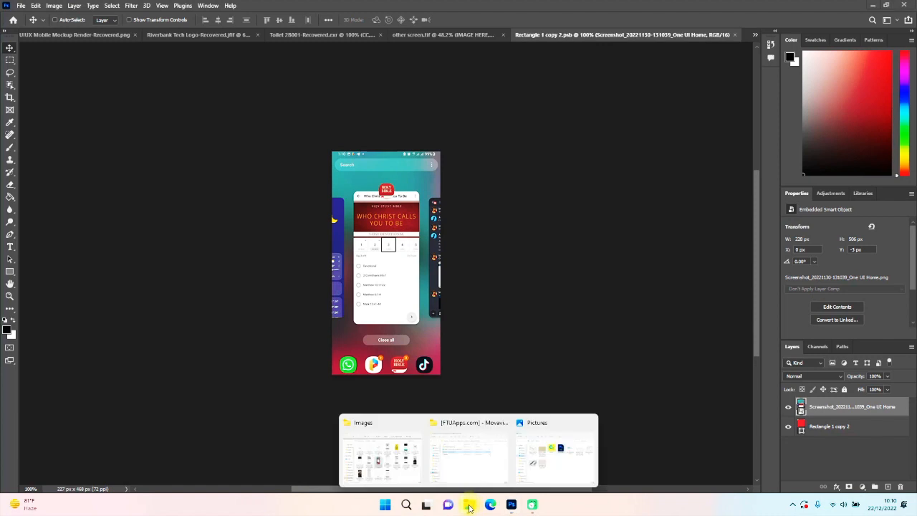
left_click(383, 462)
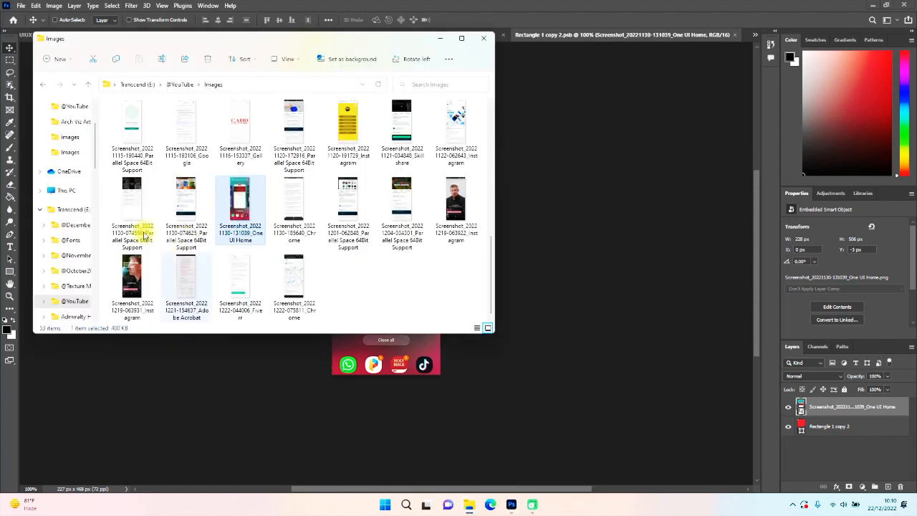
key("Home")
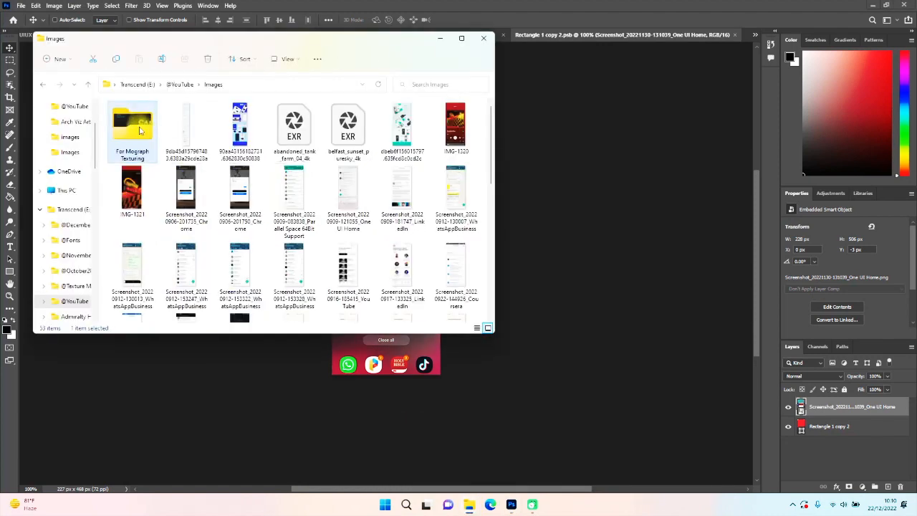
key("Return")
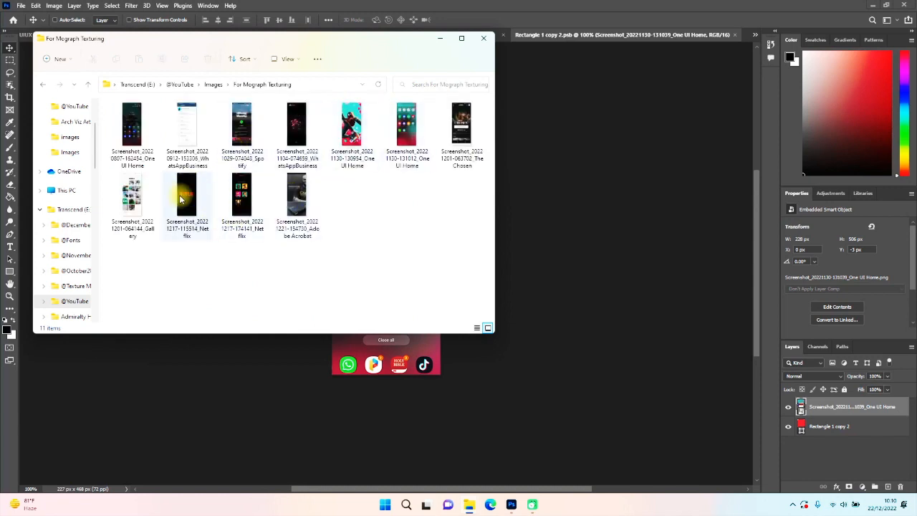
left_click_drag(183, 191, 412, 362)
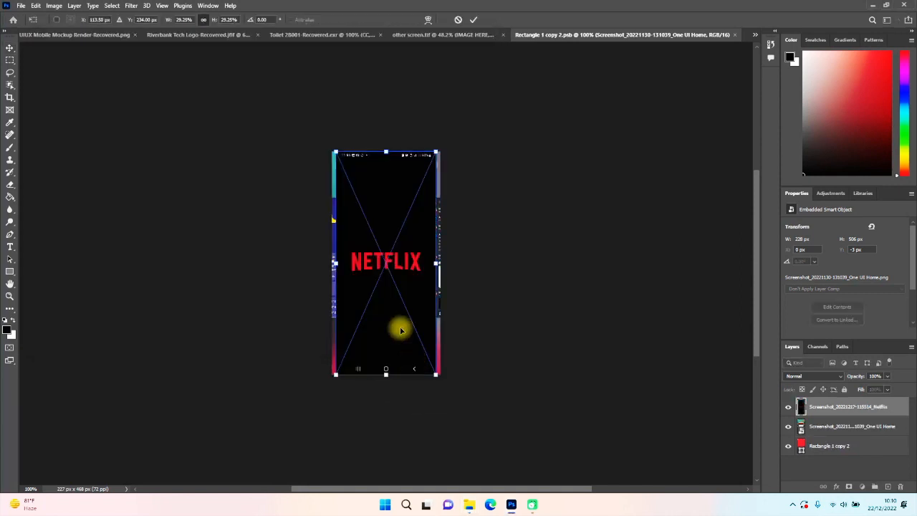
key("Escape")
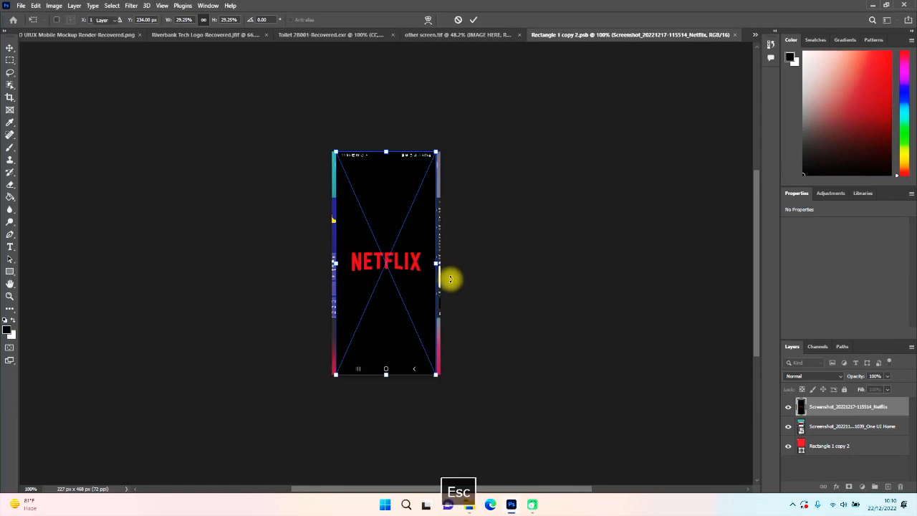
mouse_move(467, 505)
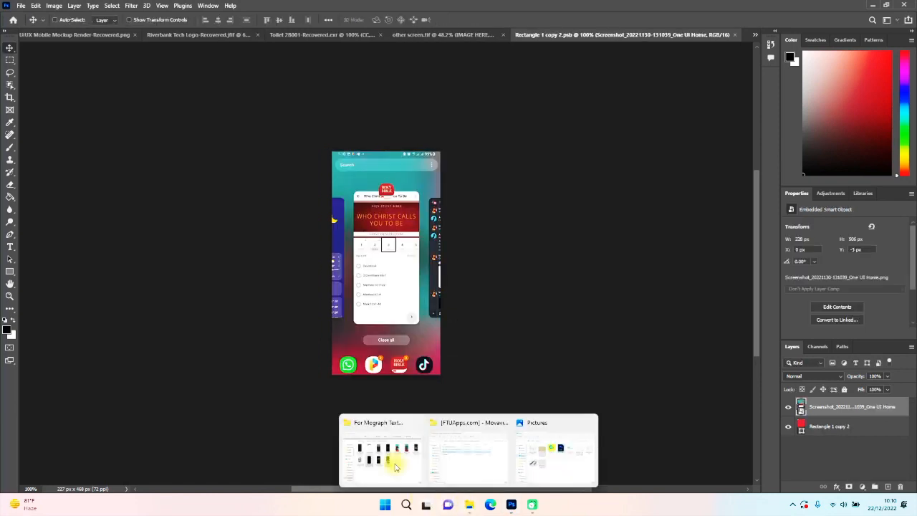
left_click(394, 463)
left_click_drag(296, 195, 406, 356)
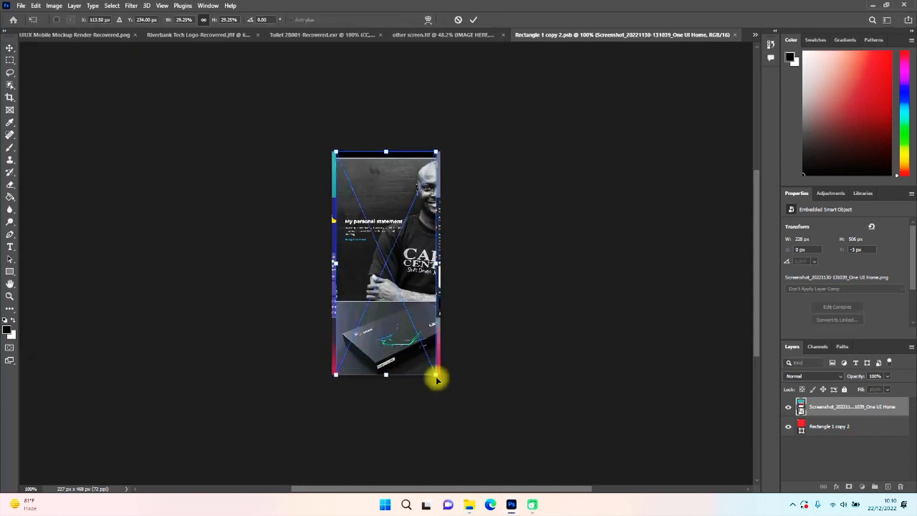
left_click_drag(438, 376, 444, 384, "alt")
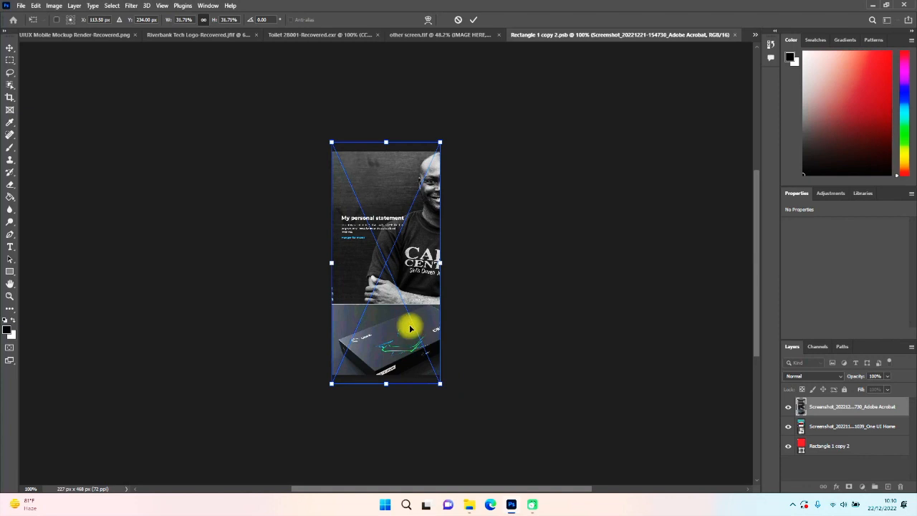
left_click_drag(409, 327, 403, 294)
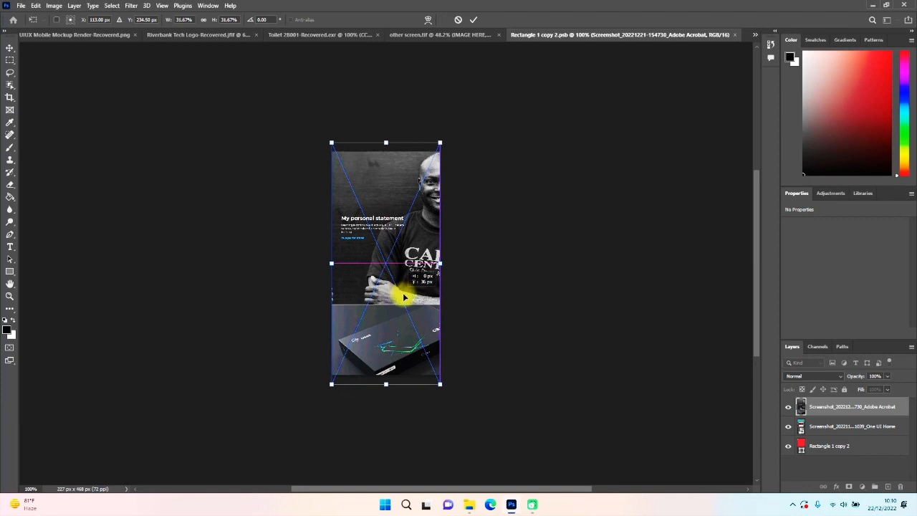
key("Return")
left_click(473, 19)
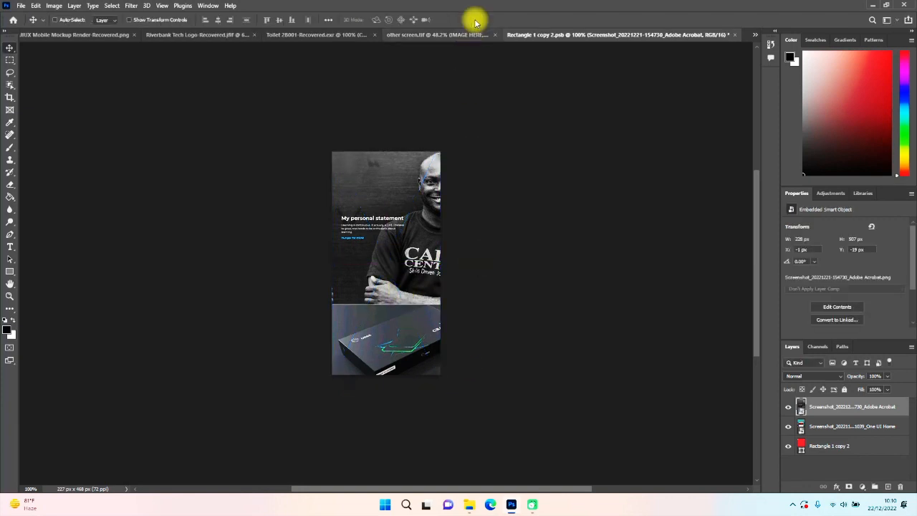
left_click(733, 35)
left_click(415, 186)
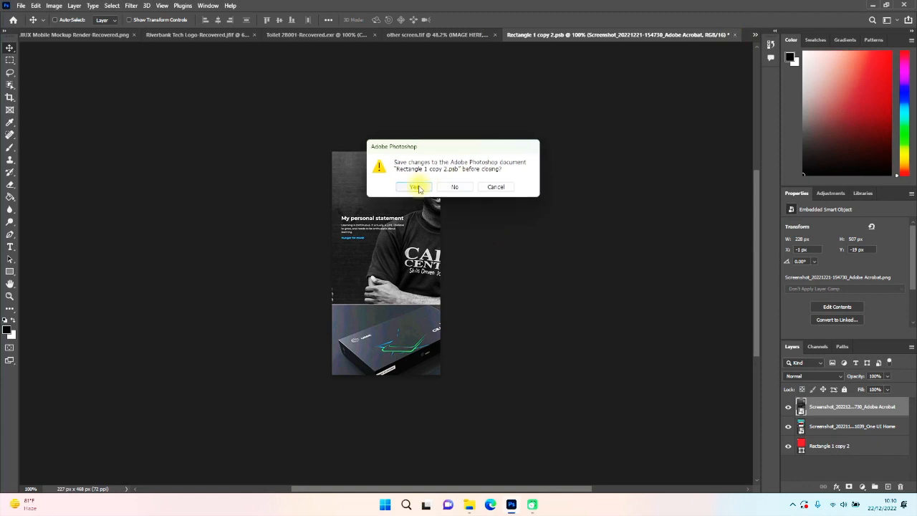